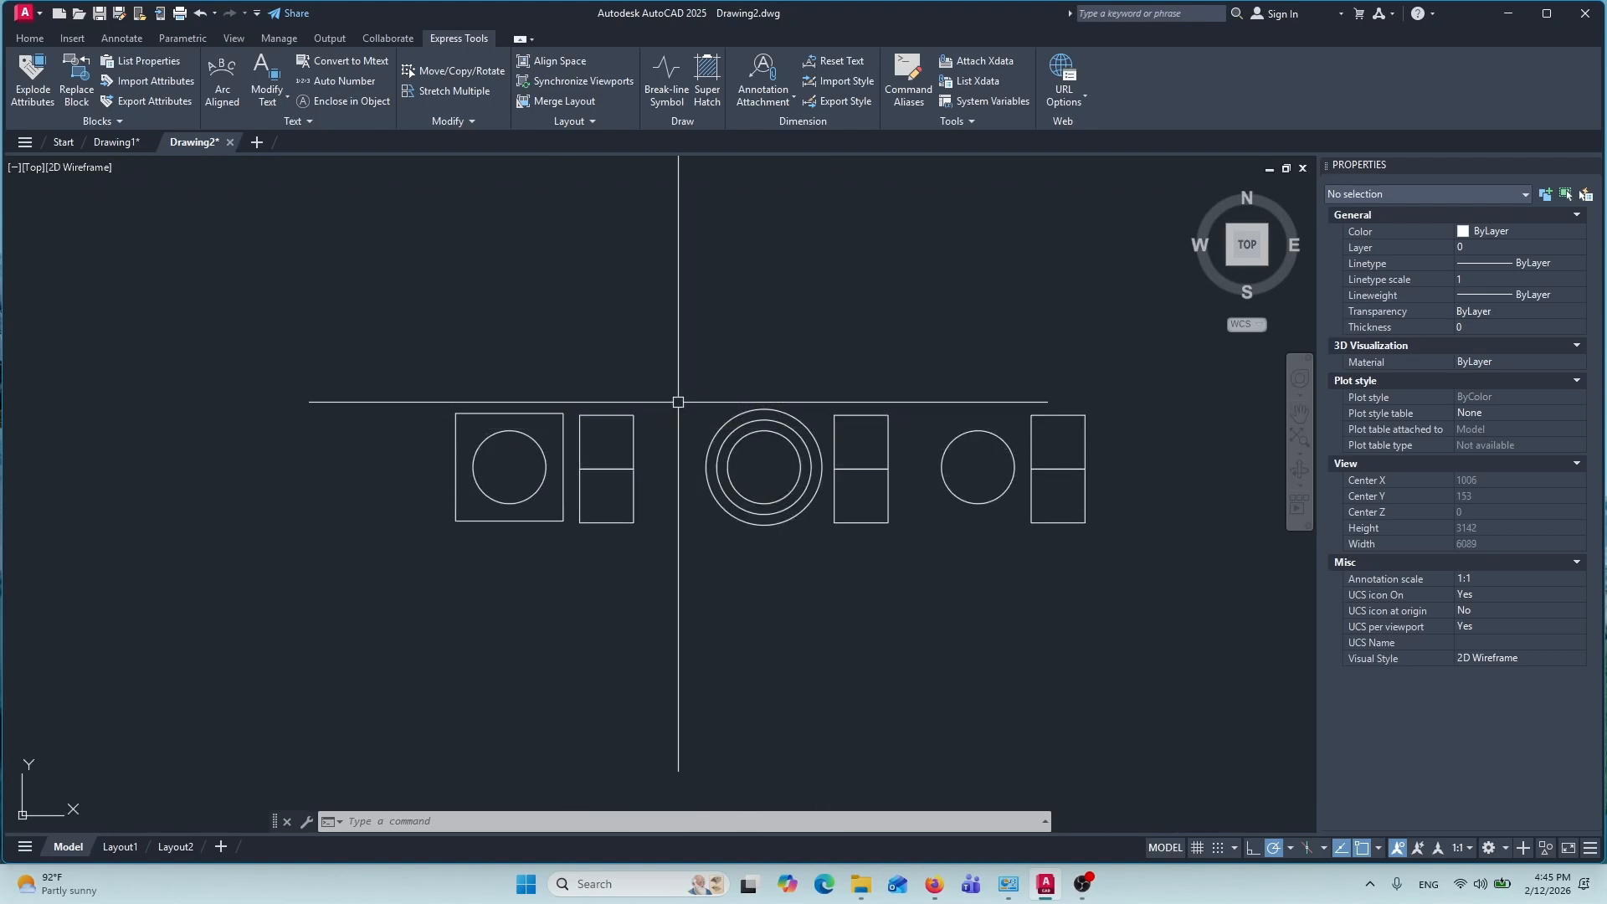
Select the three blocks together and then one by one to check each block's name in its properties
{"action": "middle_click_drag", "start_coordinate": [685, 454], "coordinate": [633, 398]}
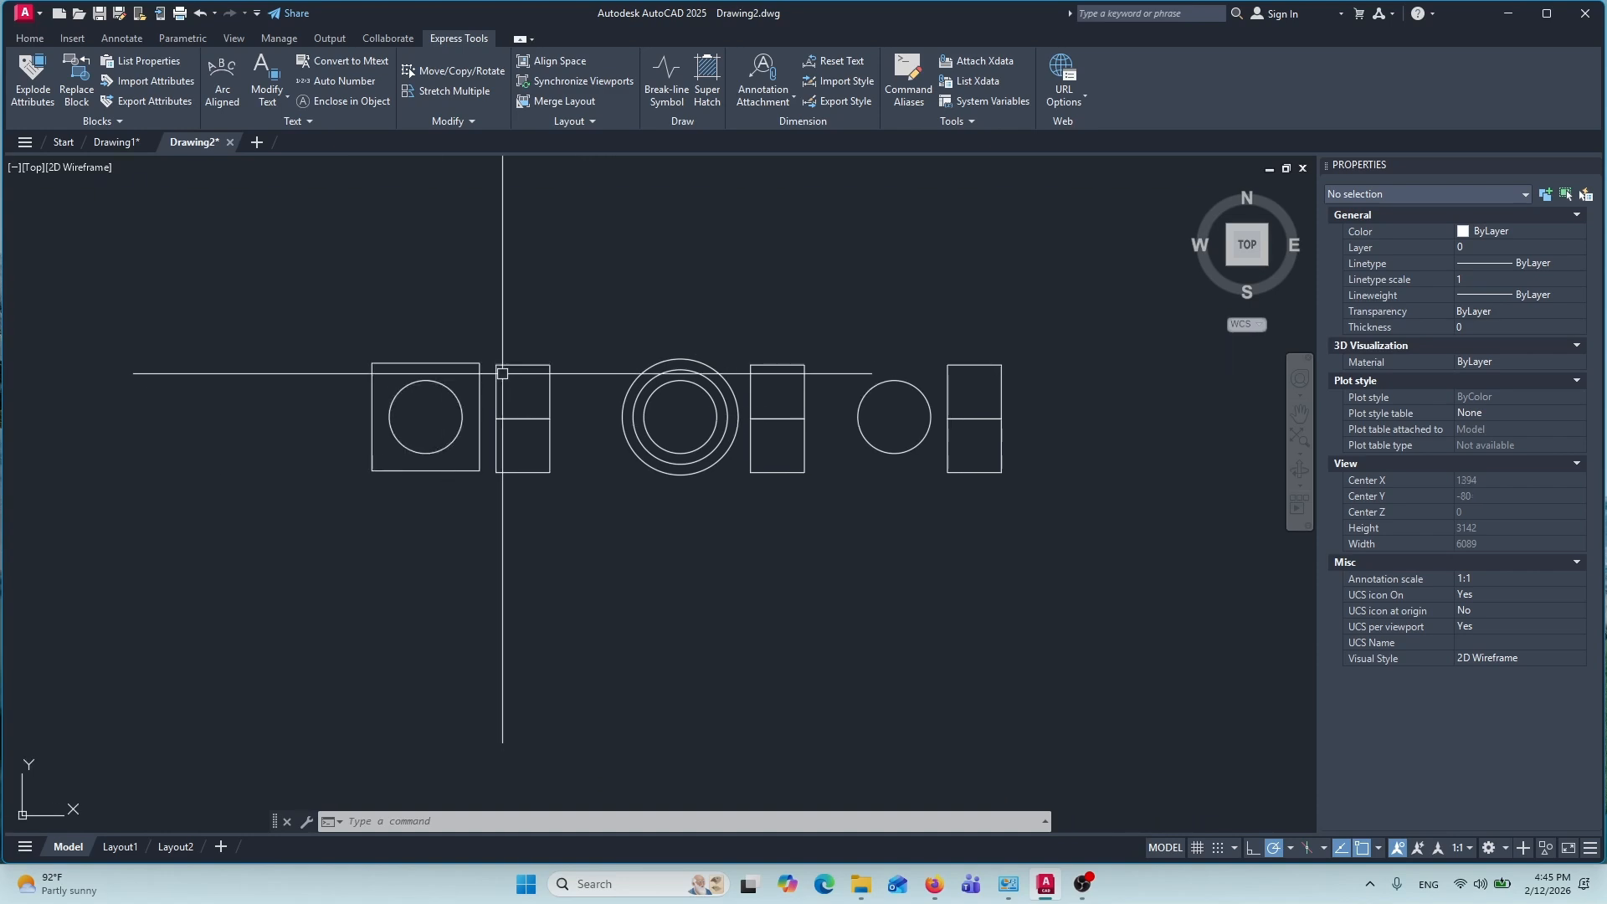
{"action": "left_click", "coordinate": [503, 373]}
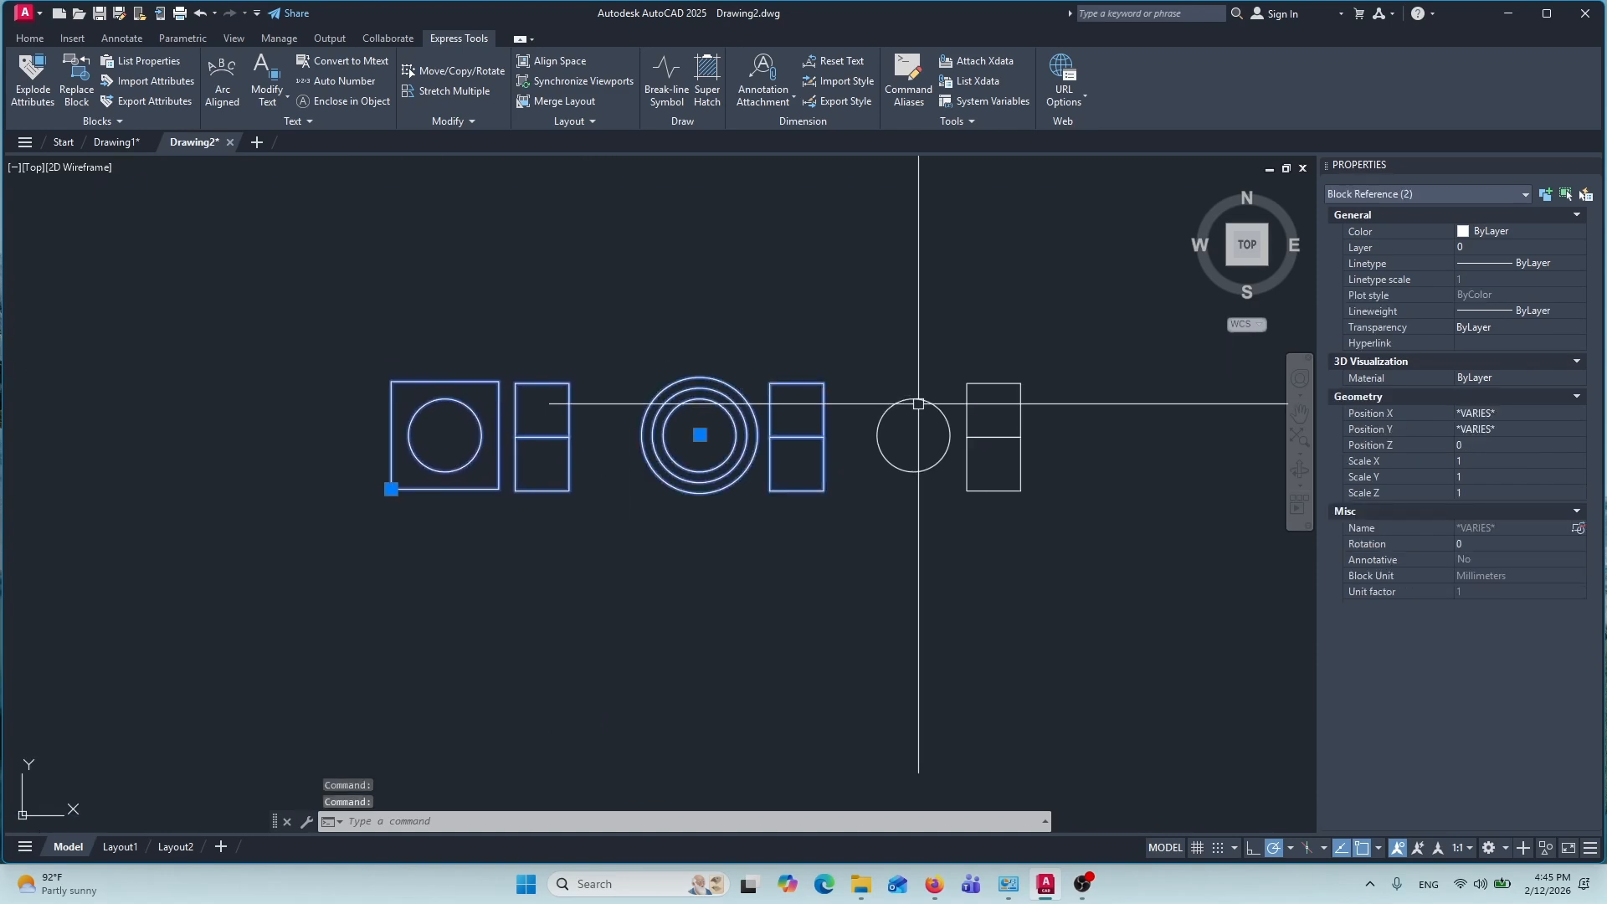
{"action": "mouse_move", "coordinate": [763, 331]}
{"action": "middle_mouse_down"}
{"action": "mouse_move", "coordinate": [683, 328]}
{"action": "mouse_move", "coordinate": [735, 329]}
{"action": "middle_mouse_up"}
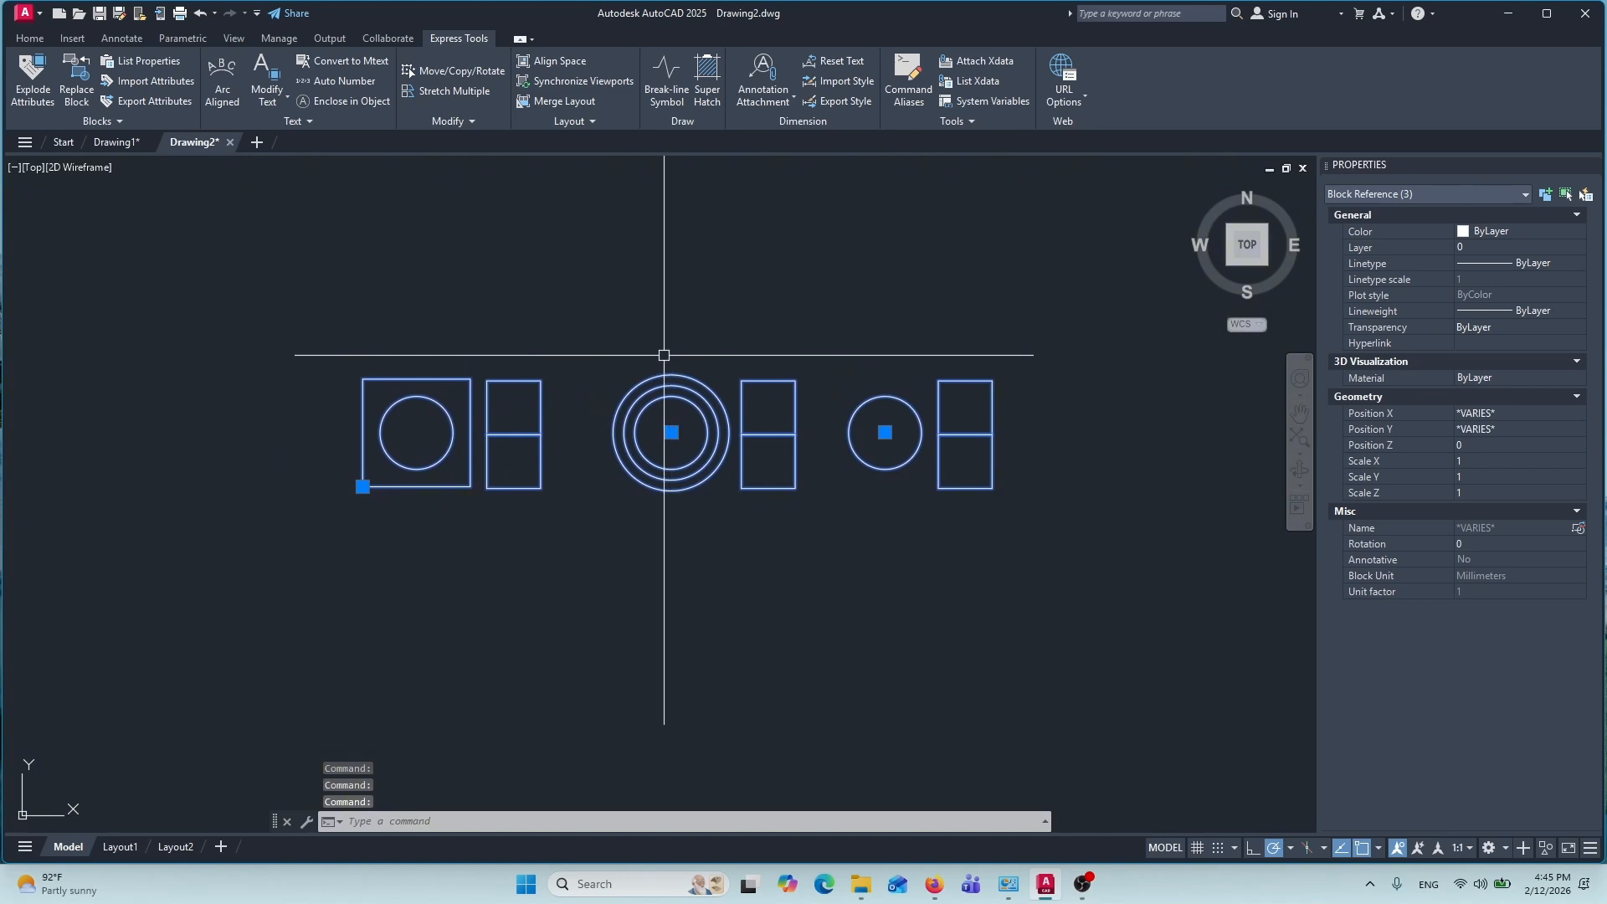
{"action": "key", "text": "Escape"}
{"action": "left_click", "coordinate": [471, 383]}
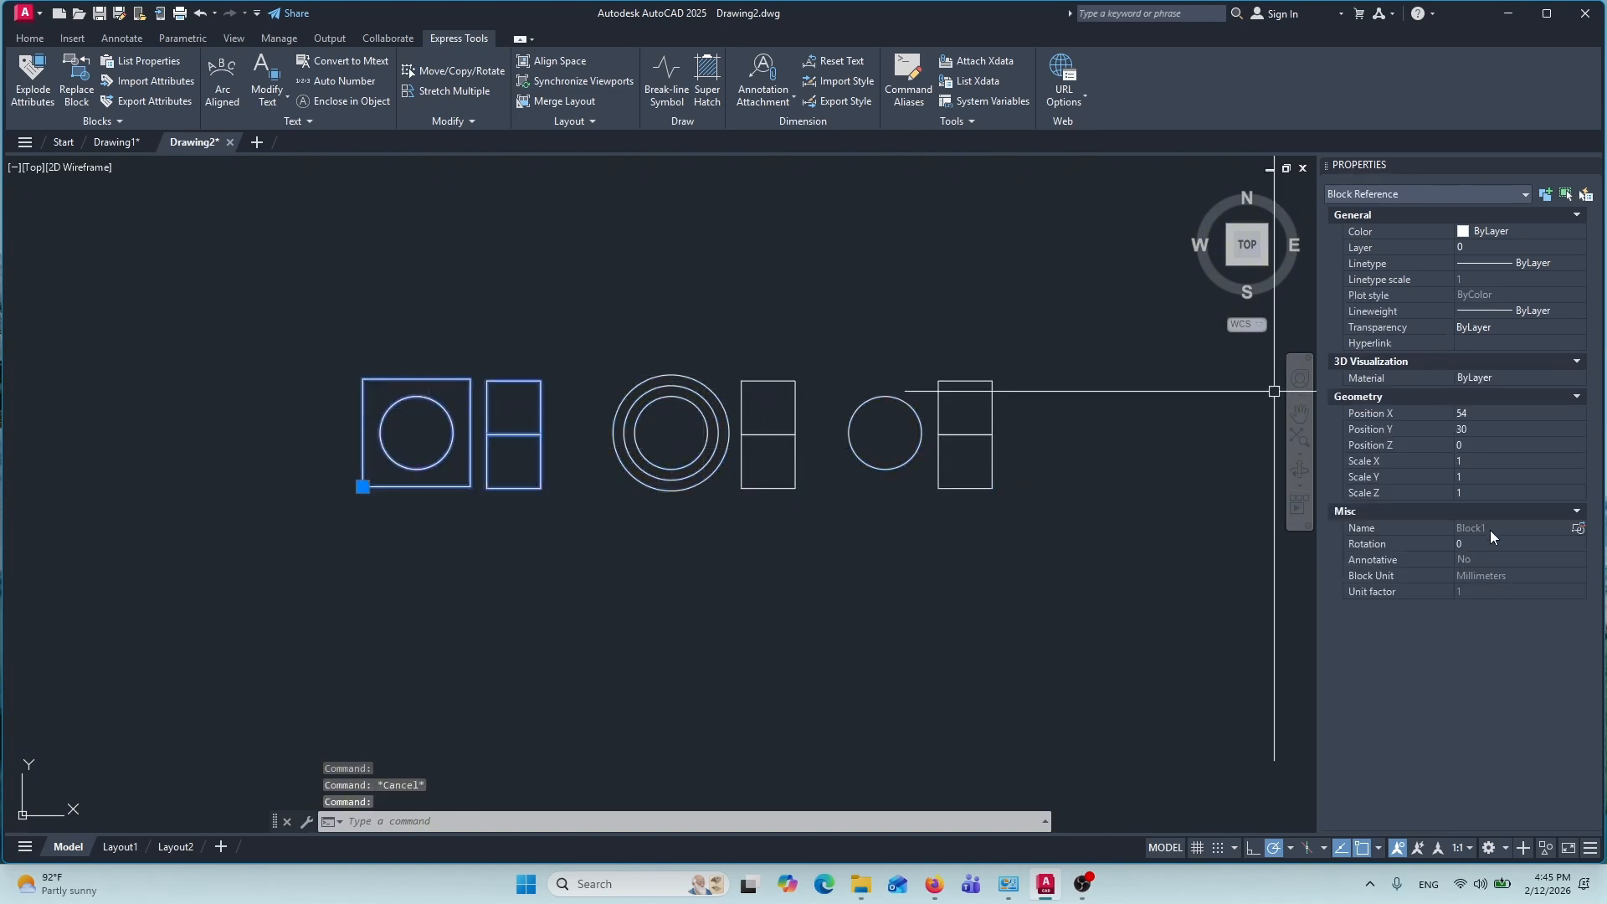
{"action": "key", "text": "Escape"}
{"action": "left_click", "coordinate": [740, 452]}
{"action": "key", "text": "Escape"}
{"action": "left_click", "coordinate": [914, 417]}
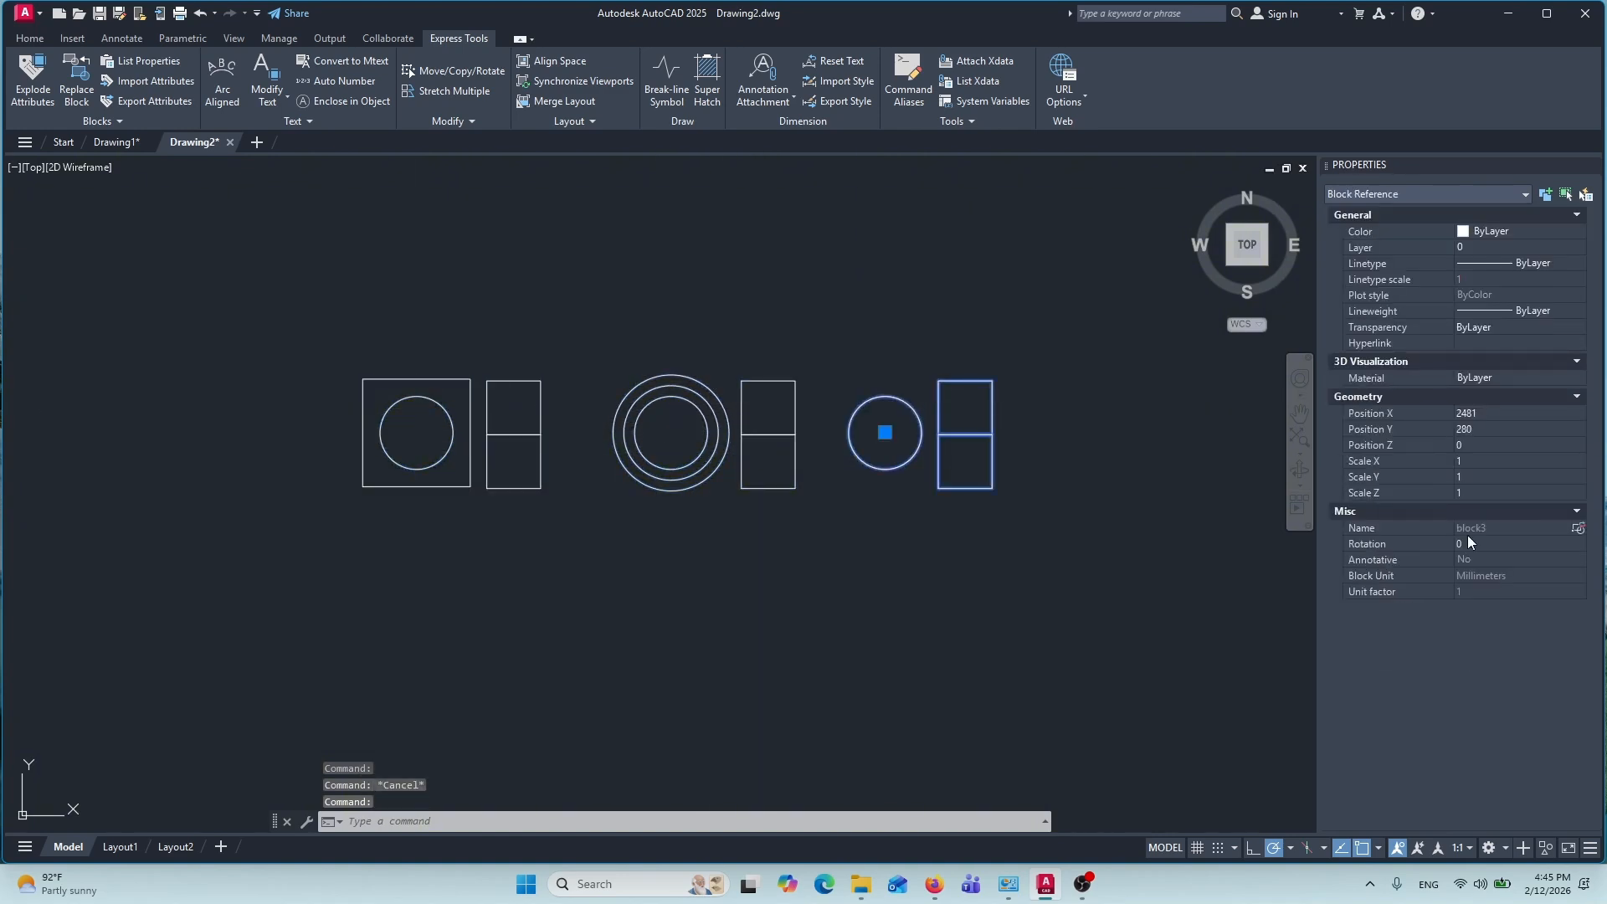
{"action": "key", "text": "Escape"}
{"action": "key", "text": "Escape"}
{"action": "key", "text": "Escape"}
Copy the row of three blocks upward as an array of 5 evenly spaced rows
{"action": "middle_click_drag", "start_coordinate": [768, 357], "coordinate": [745, 365]}
{"action": "scroll", "coordinate": [714, 407], "scroll_direction": "down", "scroll_amount": 1}
{"action": "type", "text": "co"}
{"action": "key", "text": "space"}
{"action": "left_click", "coordinate": [929, 344]}
{"action": "left_click", "coordinate": [586, 523]}
{"action": "key", "text": "space"}
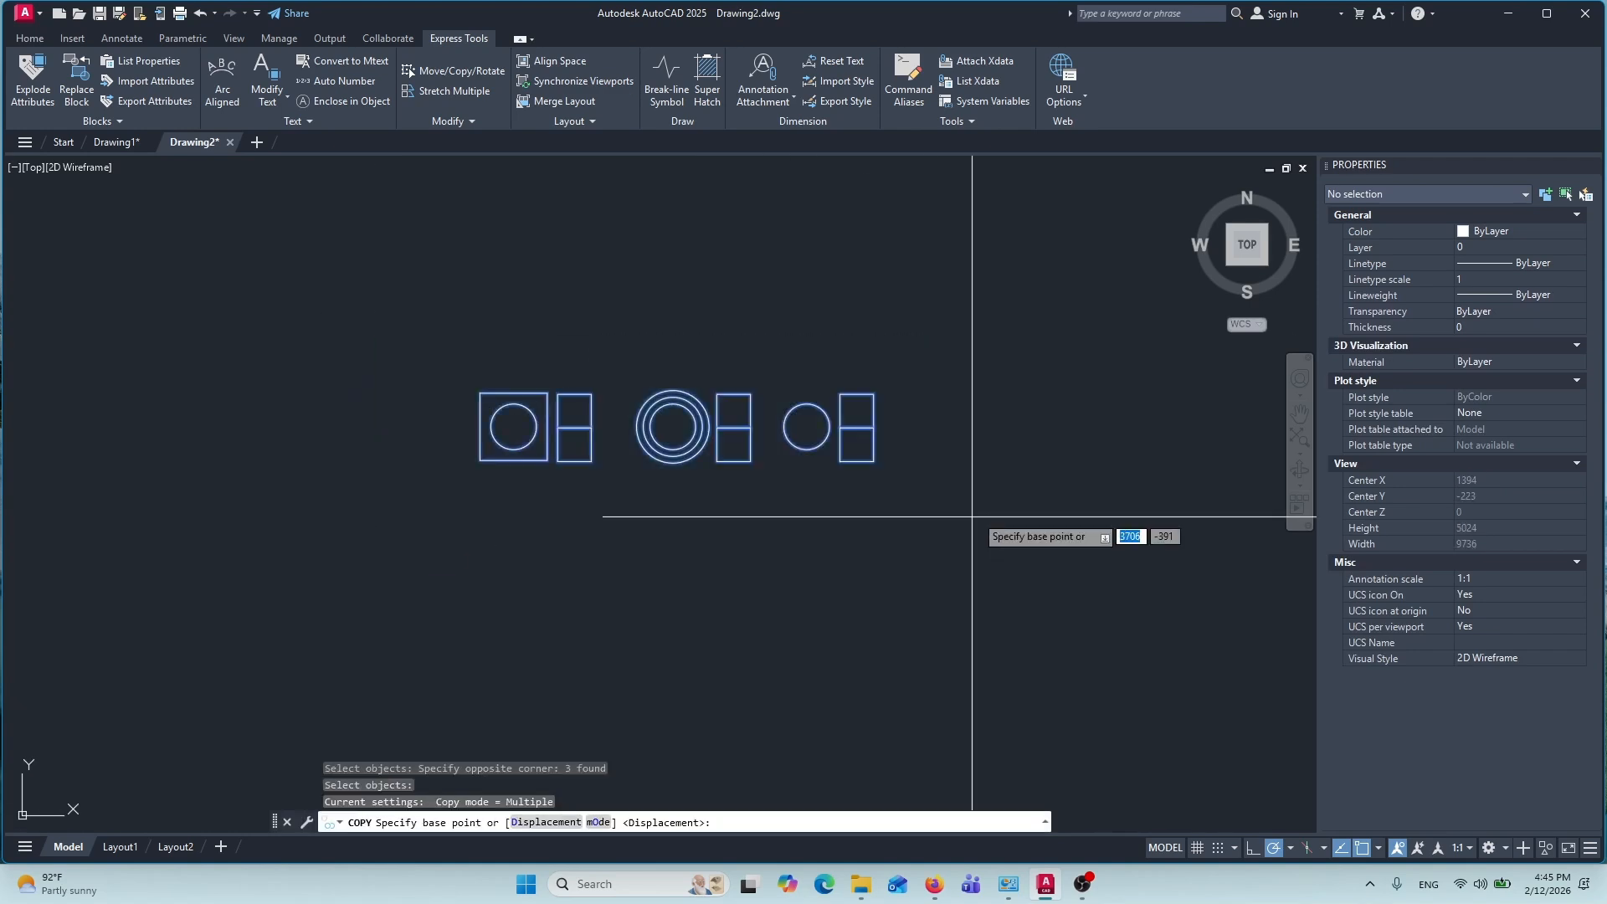
{"action": "left_click", "coordinate": [979, 464]}
{"action": "type", "text": "a"}
{"action": "key", "text": "space"}
{"action": "type", "text": "5"}
{"action": "key", "text": "space"}
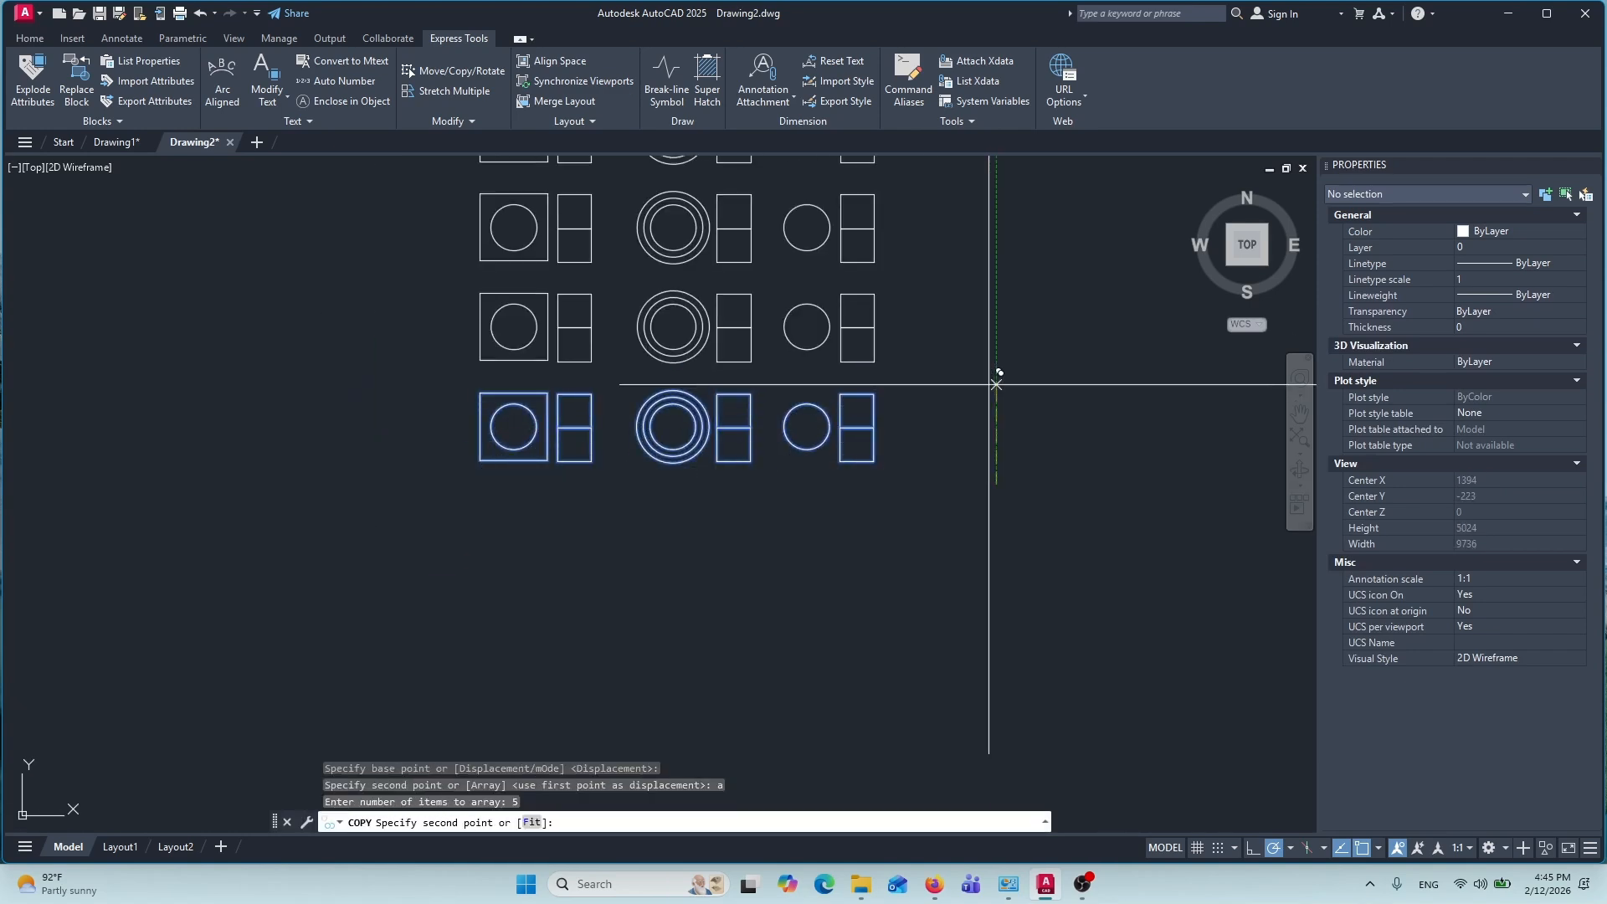
{"action": "left_click", "coordinate": [1001, 355]}
{"action": "key", "text": "Escape"}
Regenerate the drawing to refresh the display of the five block rows
{"action": "scroll", "coordinate": [926, 439], "scroll_direction": "down", "scroll_amount": 2}
{"action": "mouse_move", "coordinate": [918, 427]}
{"action": "middle_mouse_down"}
{"action": "mouse_move", "coordinate": [737, 458]}
{"action": "mouse_move", "coordinate": [679, 510]}
{"action": "middle_mouse_up"}
{"action": "scroll", "coordinate": [746, 419], "scroll_direction": "up", "scroll_amount": 4}
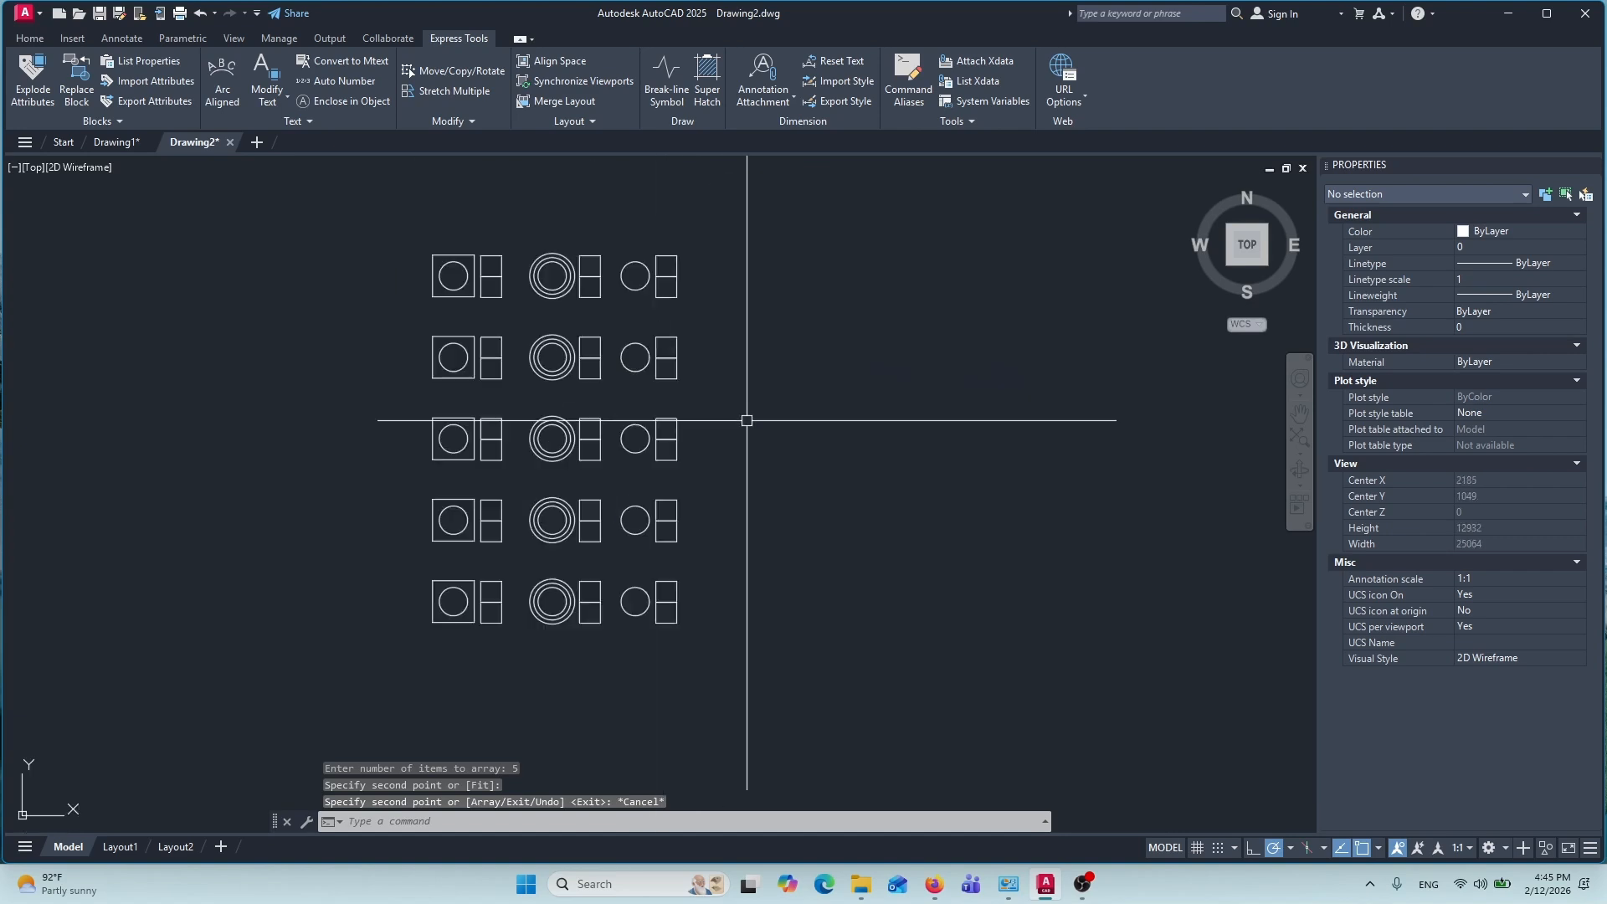
{"action": "key", "text": "Escape"}
{"action": "mouse_move", "coordinate": [559, 529]}
{"action": "middle_mouse_down"}
{"action": "mouse_move", "coordinate": [588, 520]}
{"action": "mouse_move", "coordinate": [544, 552]}
{"action": "middle_mouse_up"}
{"action": "scroll", "coordinate": [649, 464], "scroll_direction": "down", "scroll_amount": 2}
{"action": "type", "text": "re"}
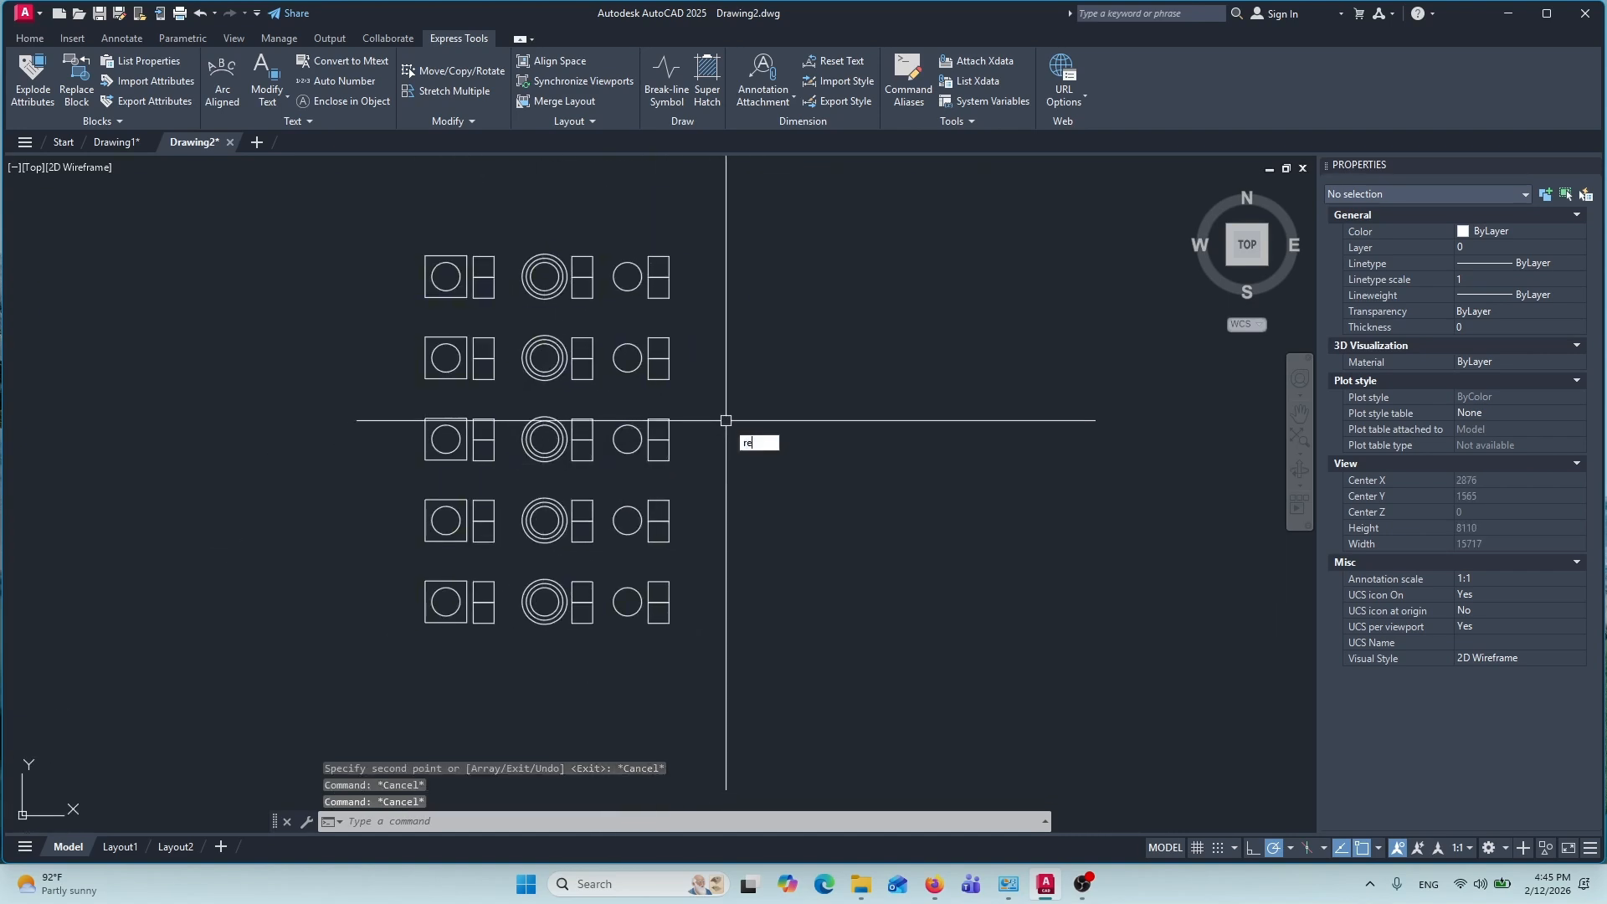
{"action": "key", "text": "space"}
{"action": "middle_click_drag", "start_coordinate": [625, 448], "coordinate": [709, 440]}
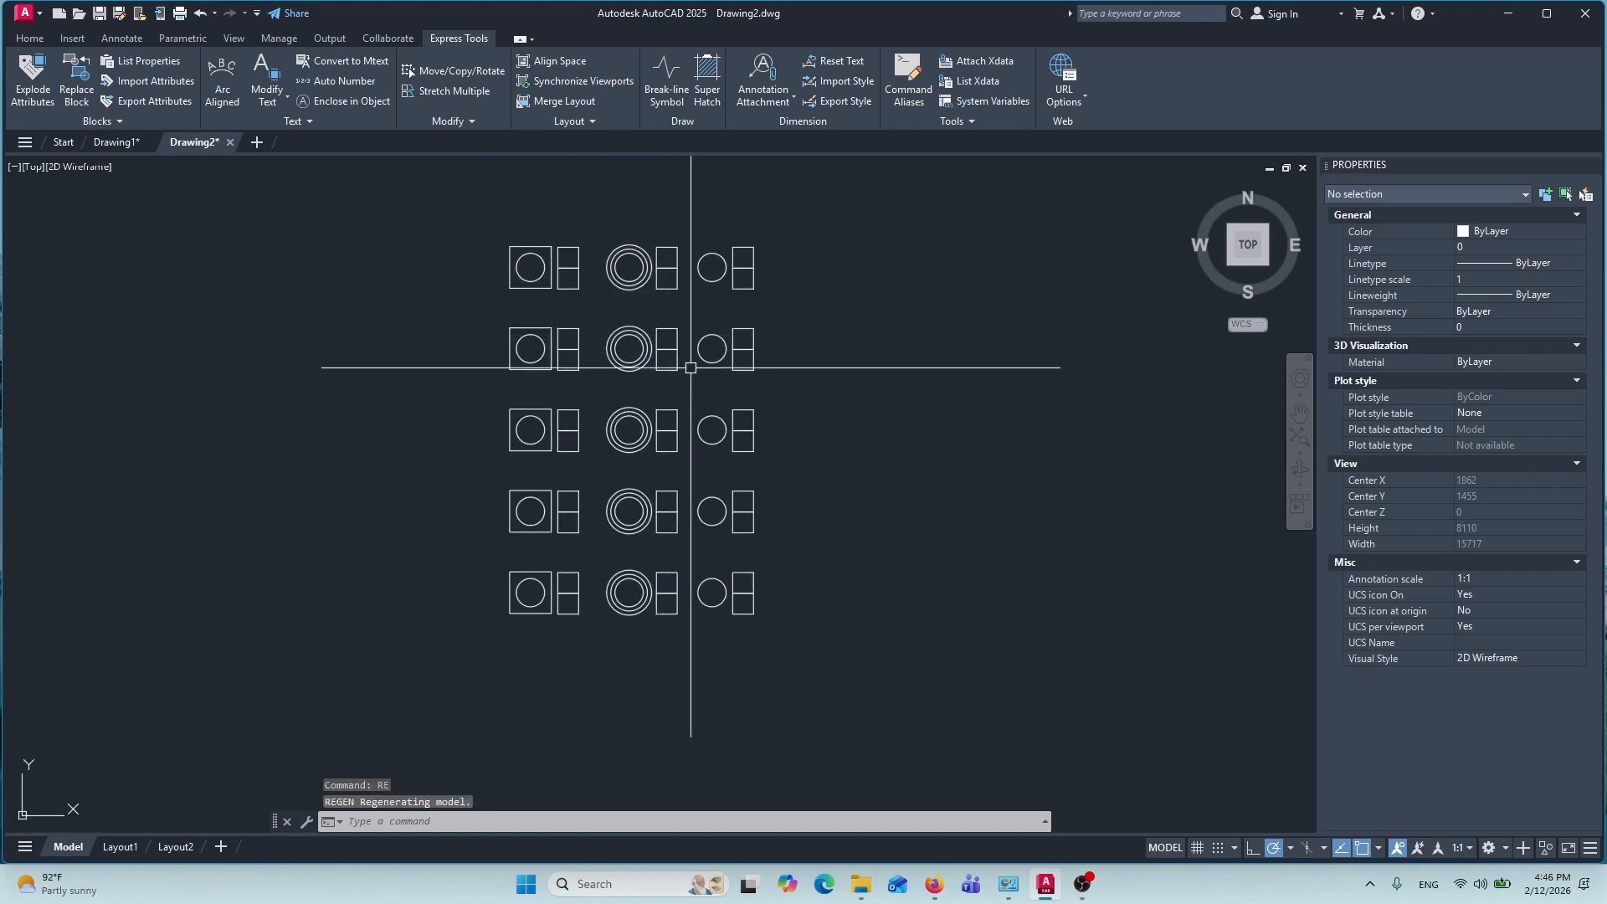
Run Count on a rectangular area enclosing all five rows and list all blocks in it
{"action": "middle_click_drag", "start_coordinate": [576, 460], "coordinate": [573, 404]}
{"action": "middle_click_drag", "start_coordinate": [791, 313], "coordinate": [770, 368]}
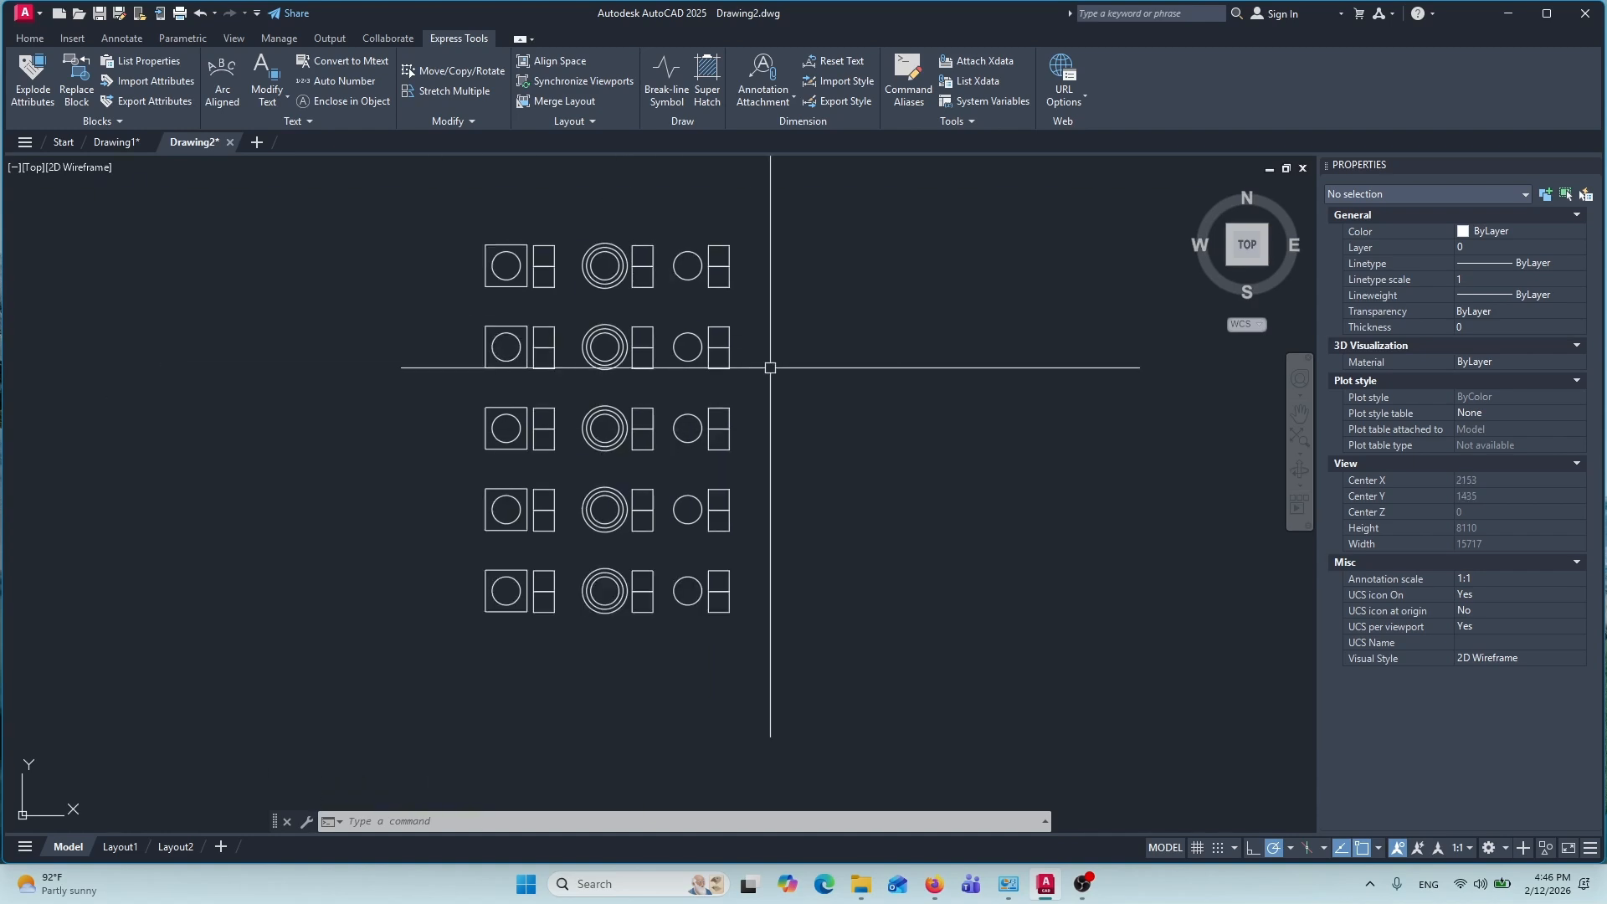
{"action": "type", "text": "cou"}
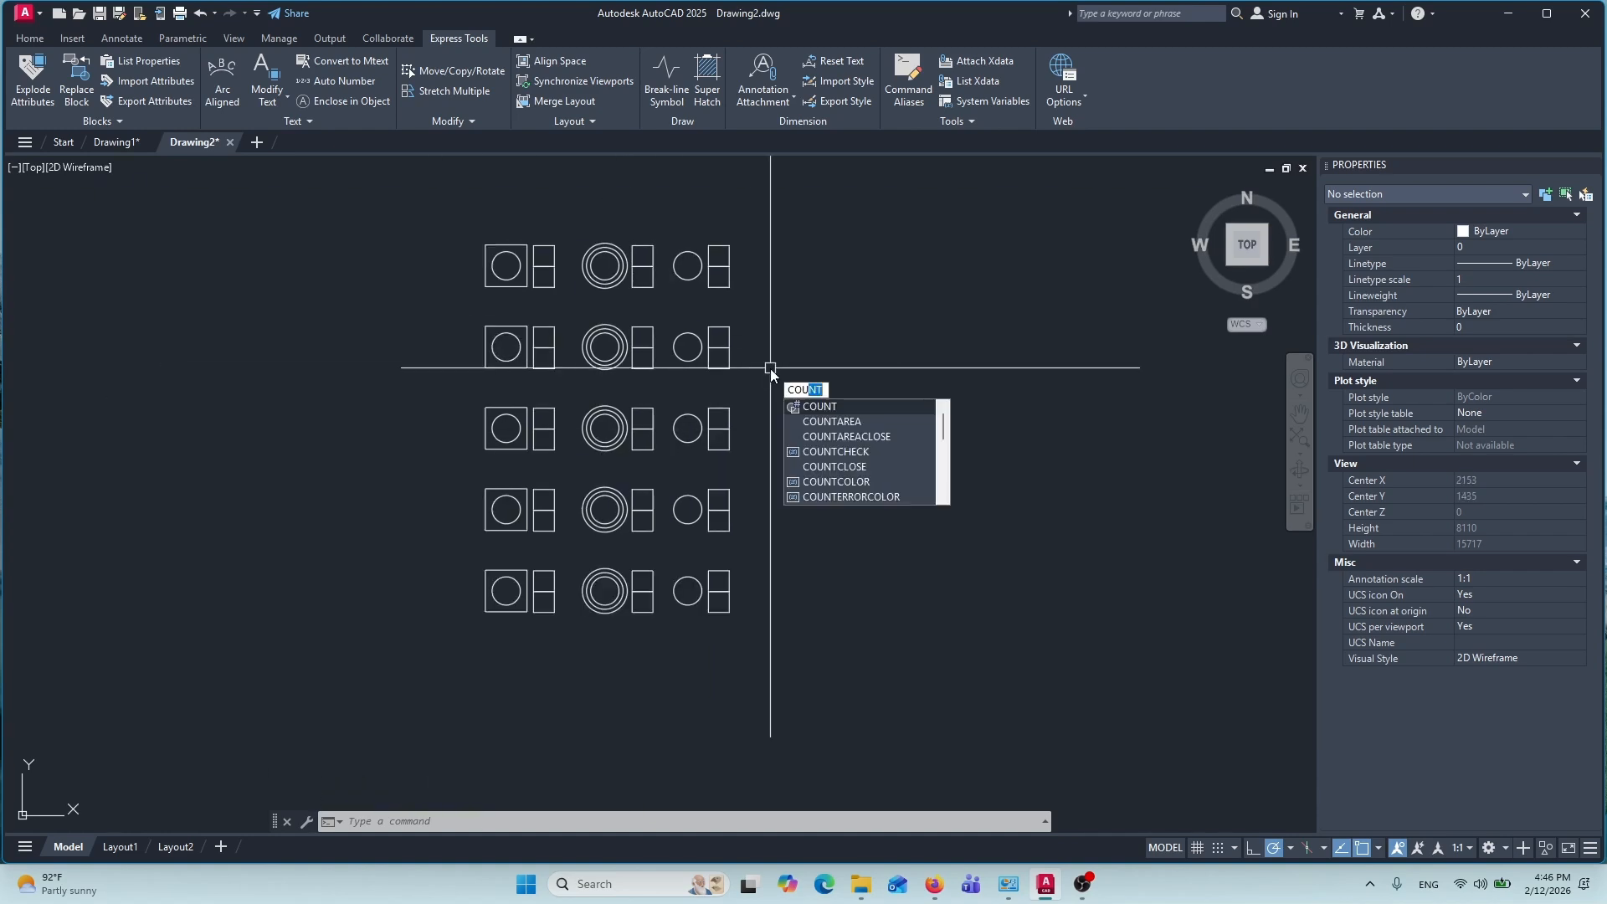
{"action": "left_click", "coordinate": [832, 407]}
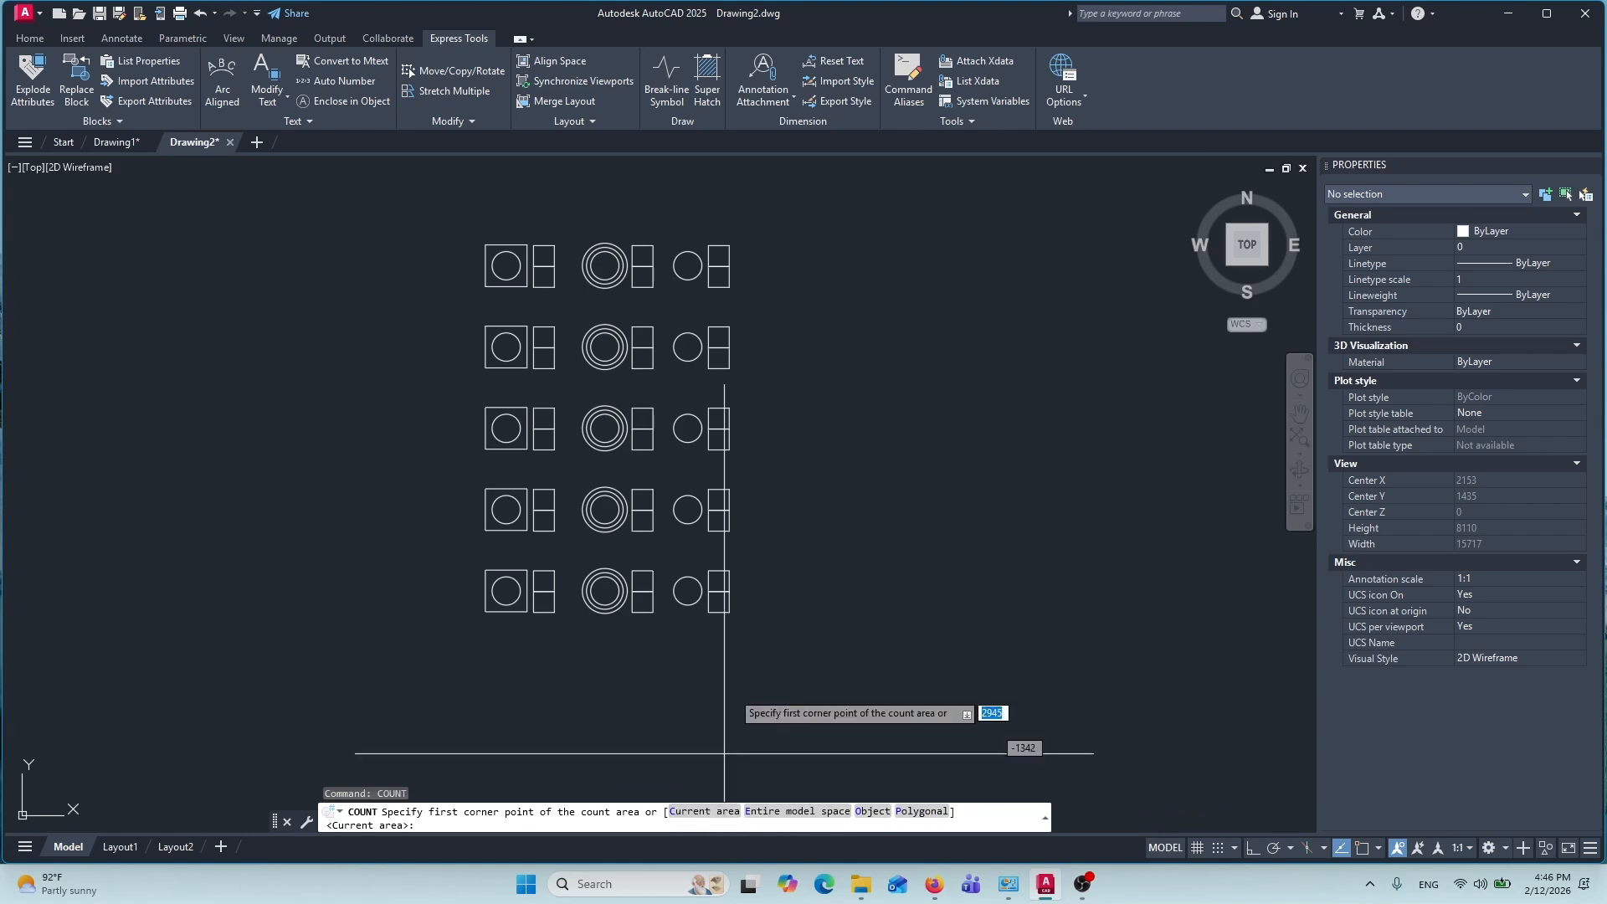
{"action": "left_click", "coordinate": [425, 207]}
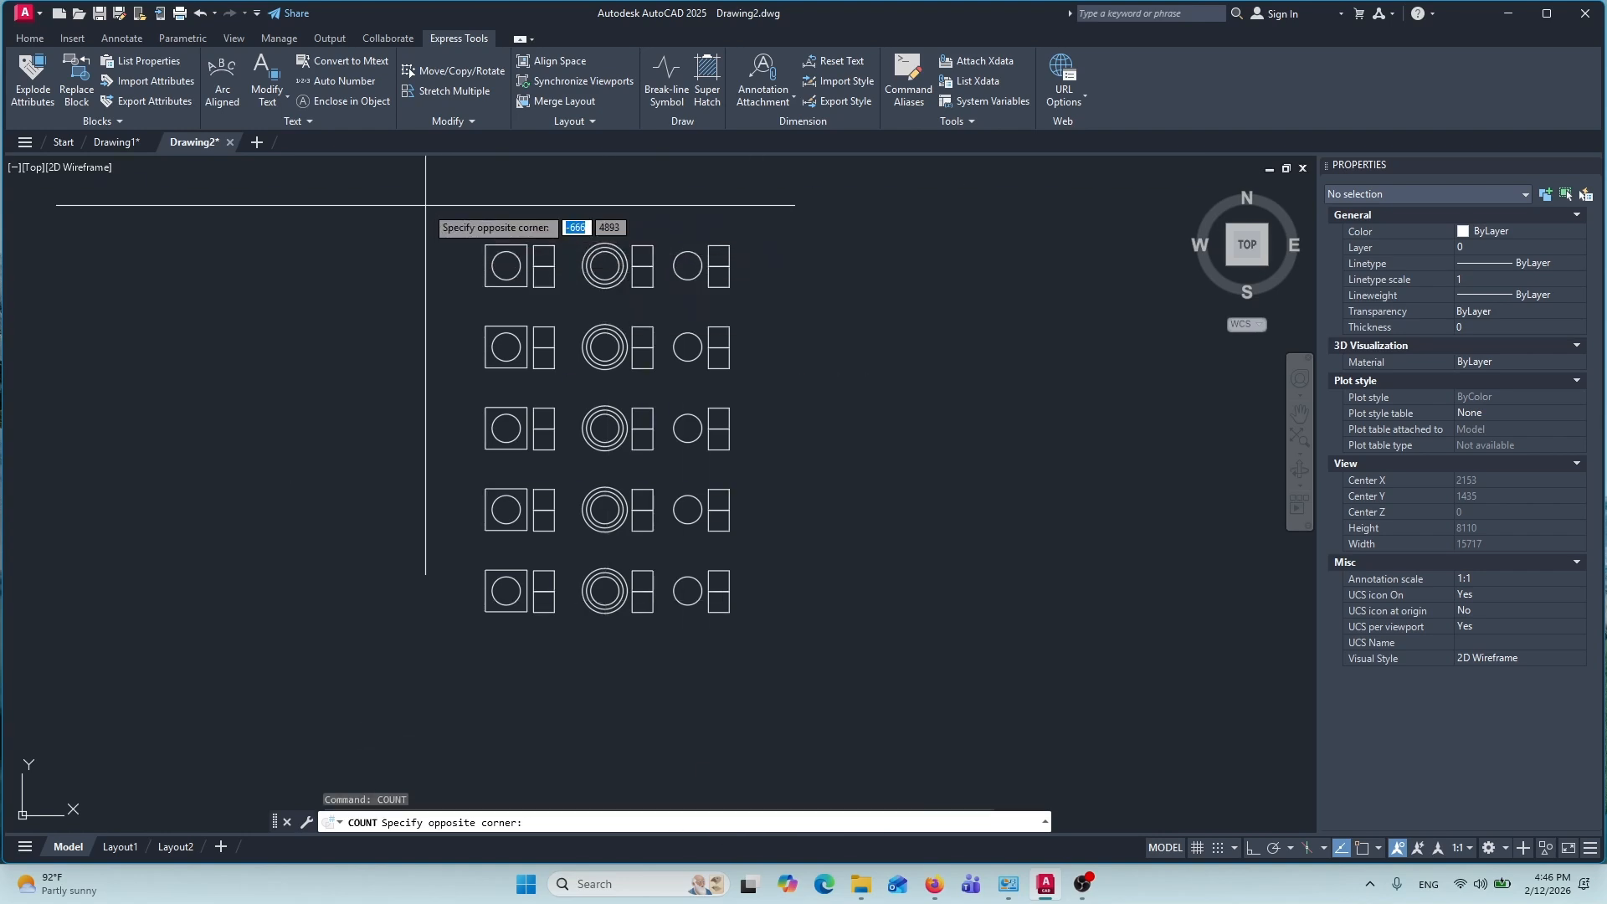
{"action": "left_click", "coordinate": [790, 652]}
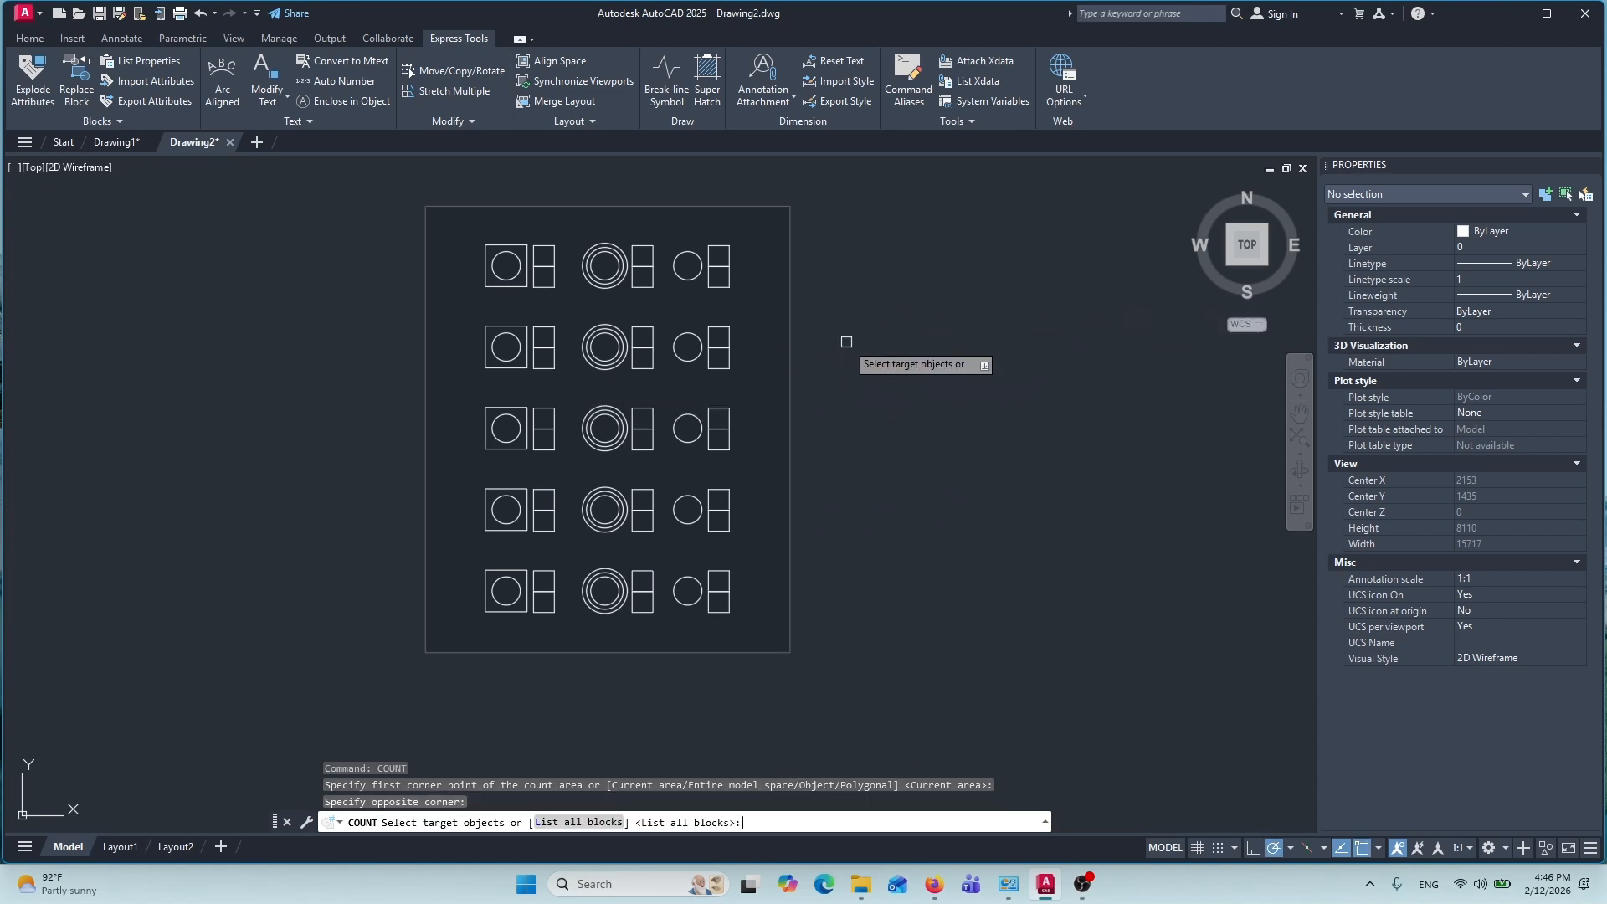
{"action": "key", "text": "Return"}
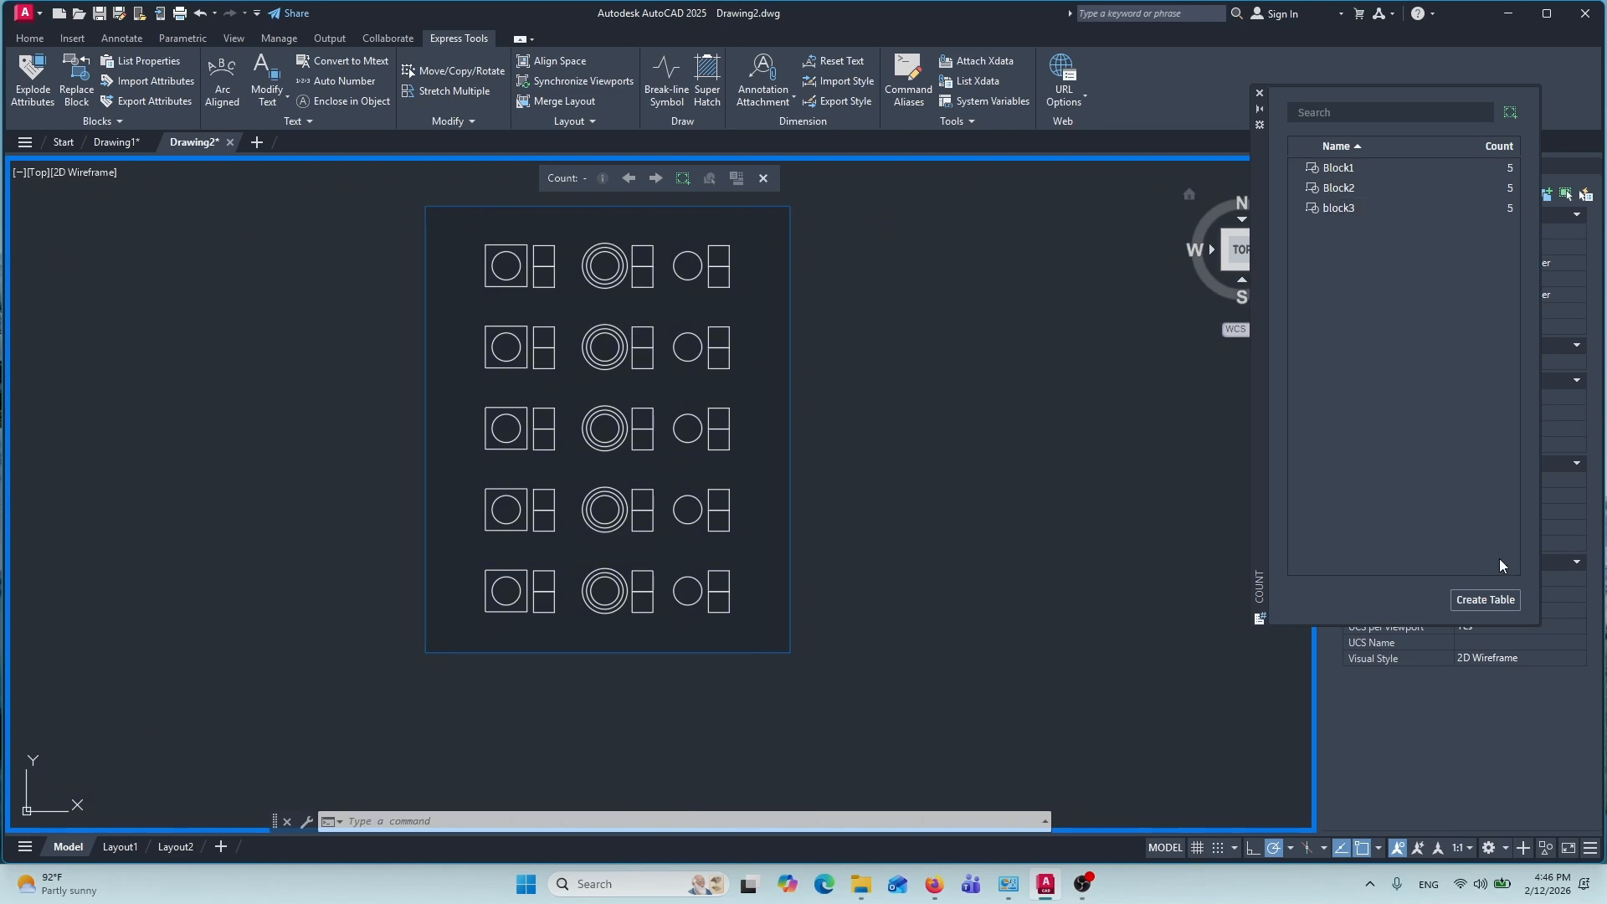
Insert a count table for Block1, Block2 and block3 beside the count area
{"action": "left_click", "coordinate": [1488, 600]}
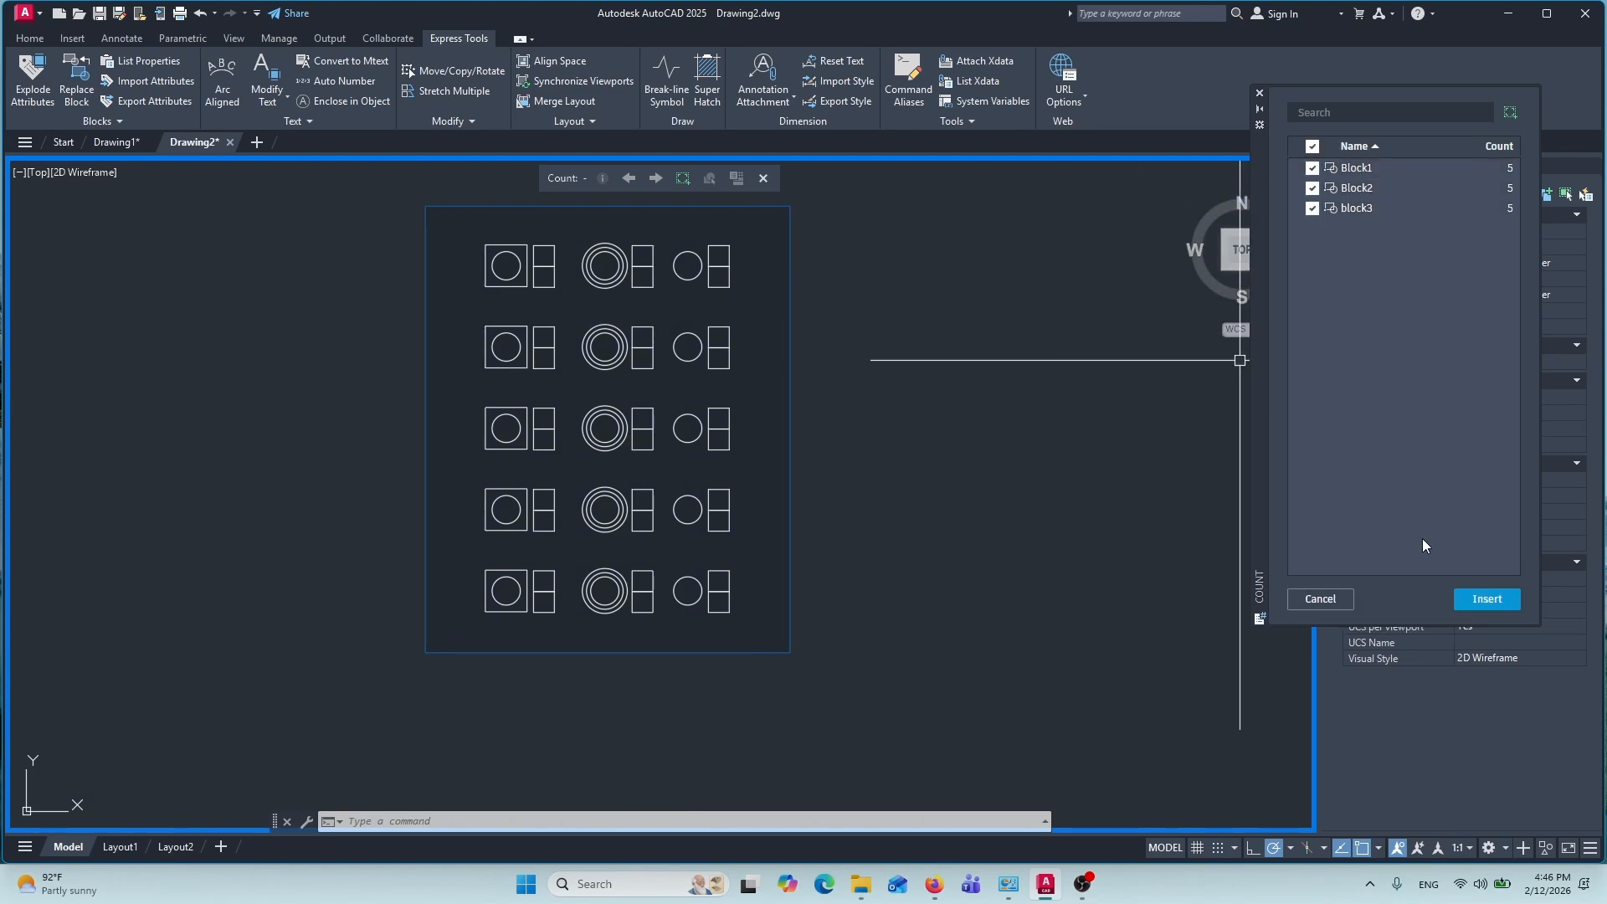
{"action": "left_click", "coordinate": [1488, 599]}
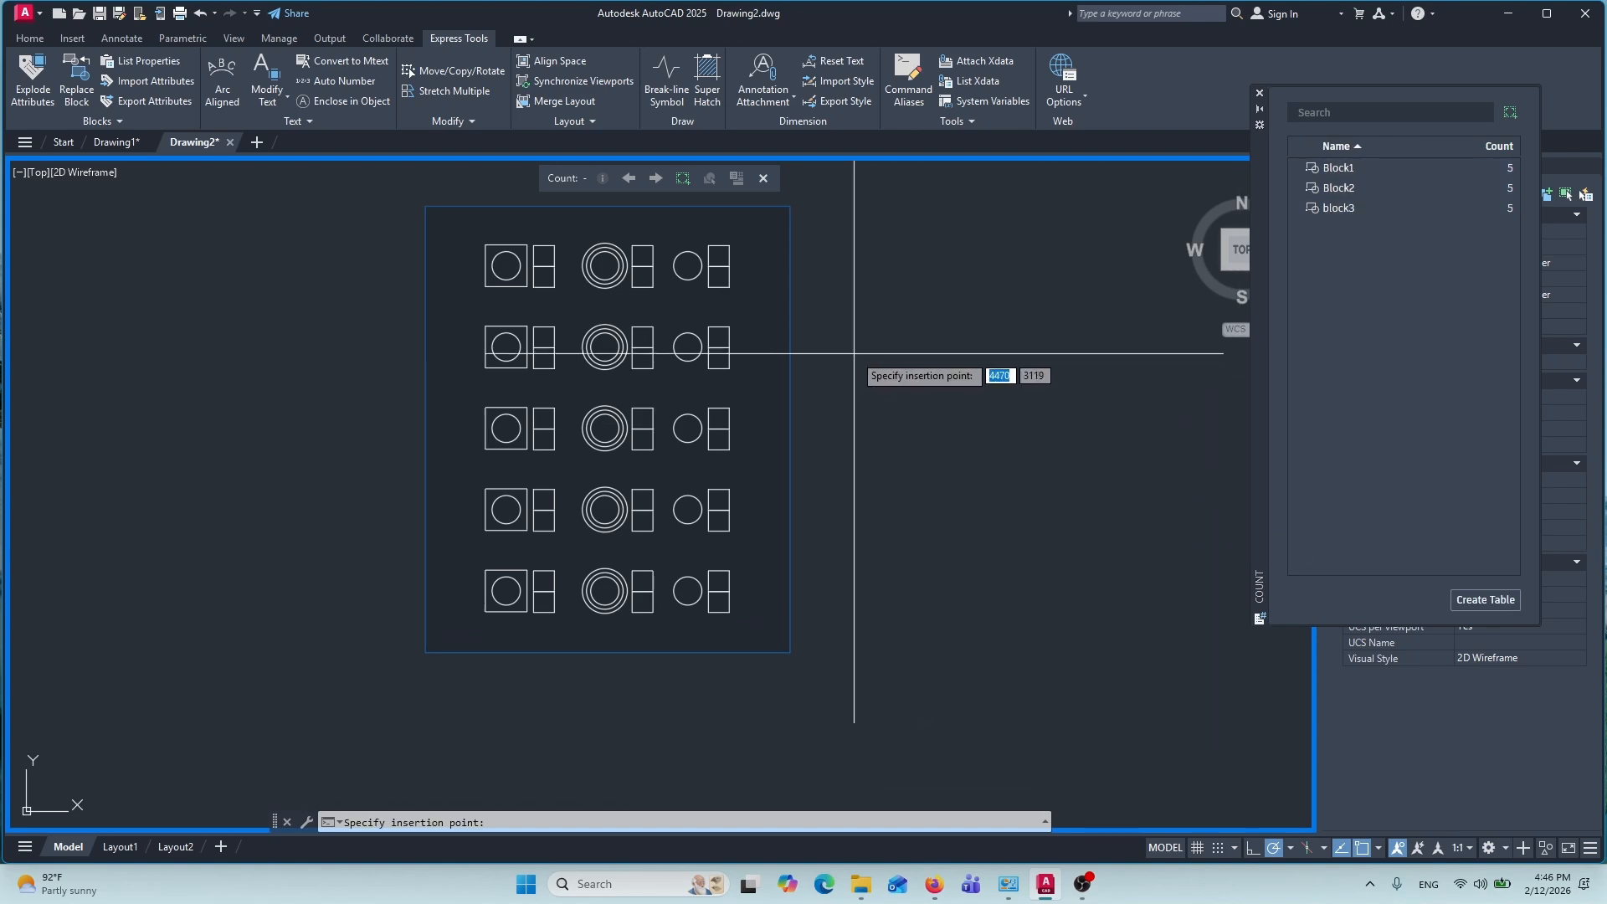
{"action": "left_click", "coordinate": [812, 325]}
Scale up the inserted count table until it is readable next to the blocks, and close the count list
{"action": "left_click", "coordinate": [850, 380]}
{"action": "scroll", "coordinate": [834, 337], "scroll_direction": "up", "scroll_amount": 5}
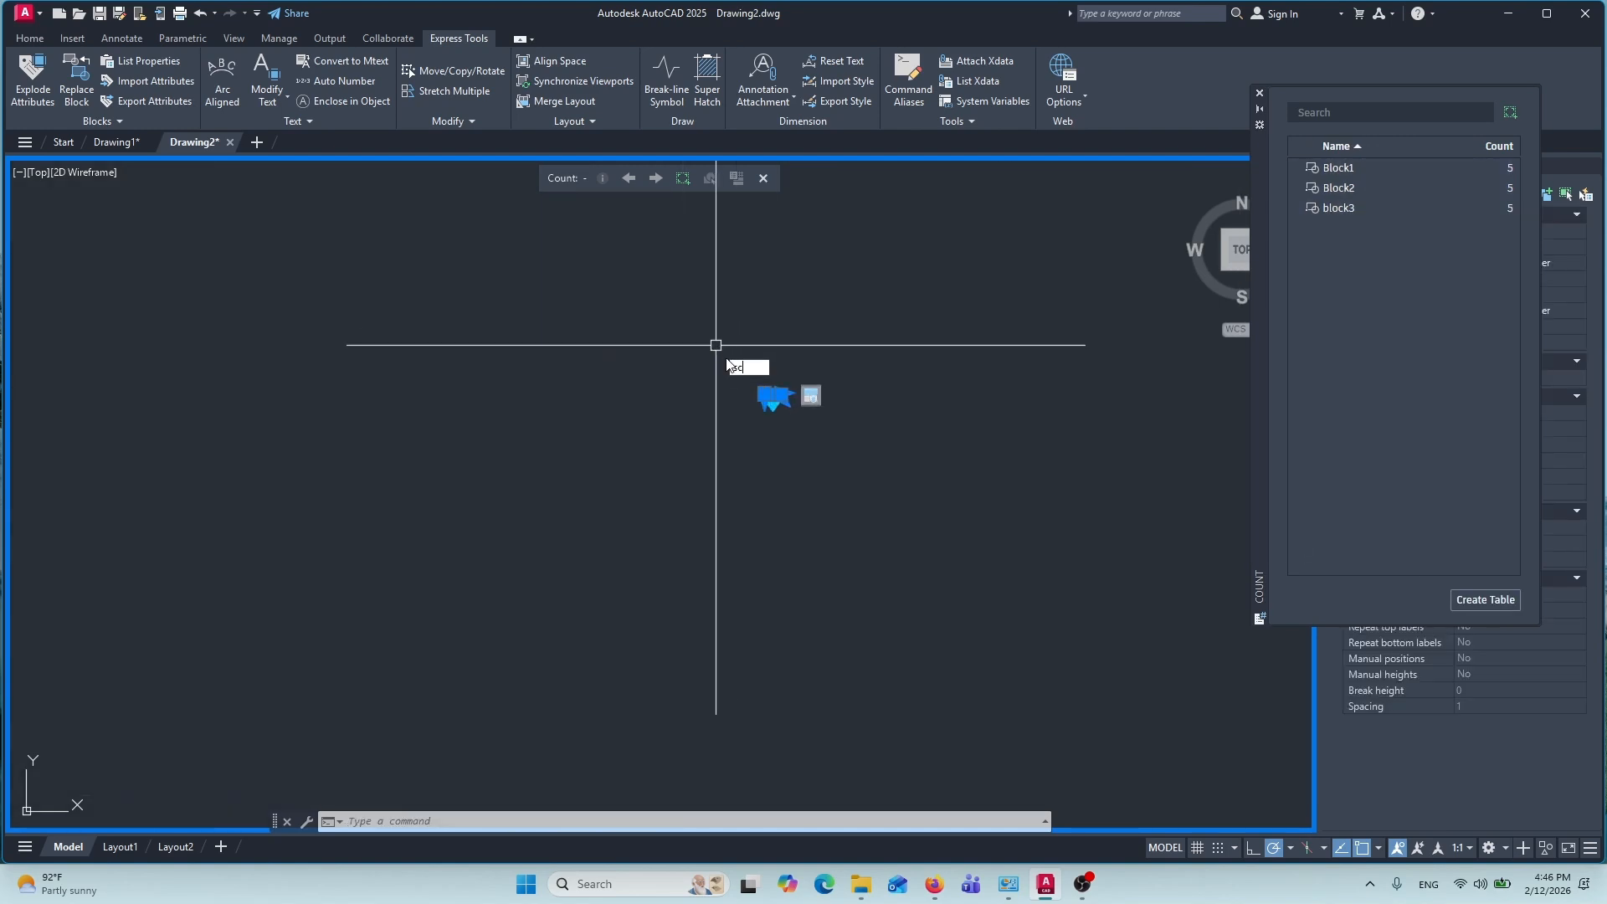
{"action": "key", "text": "Return"}
{"action": "left_click", "coordinate": [927, 420]}
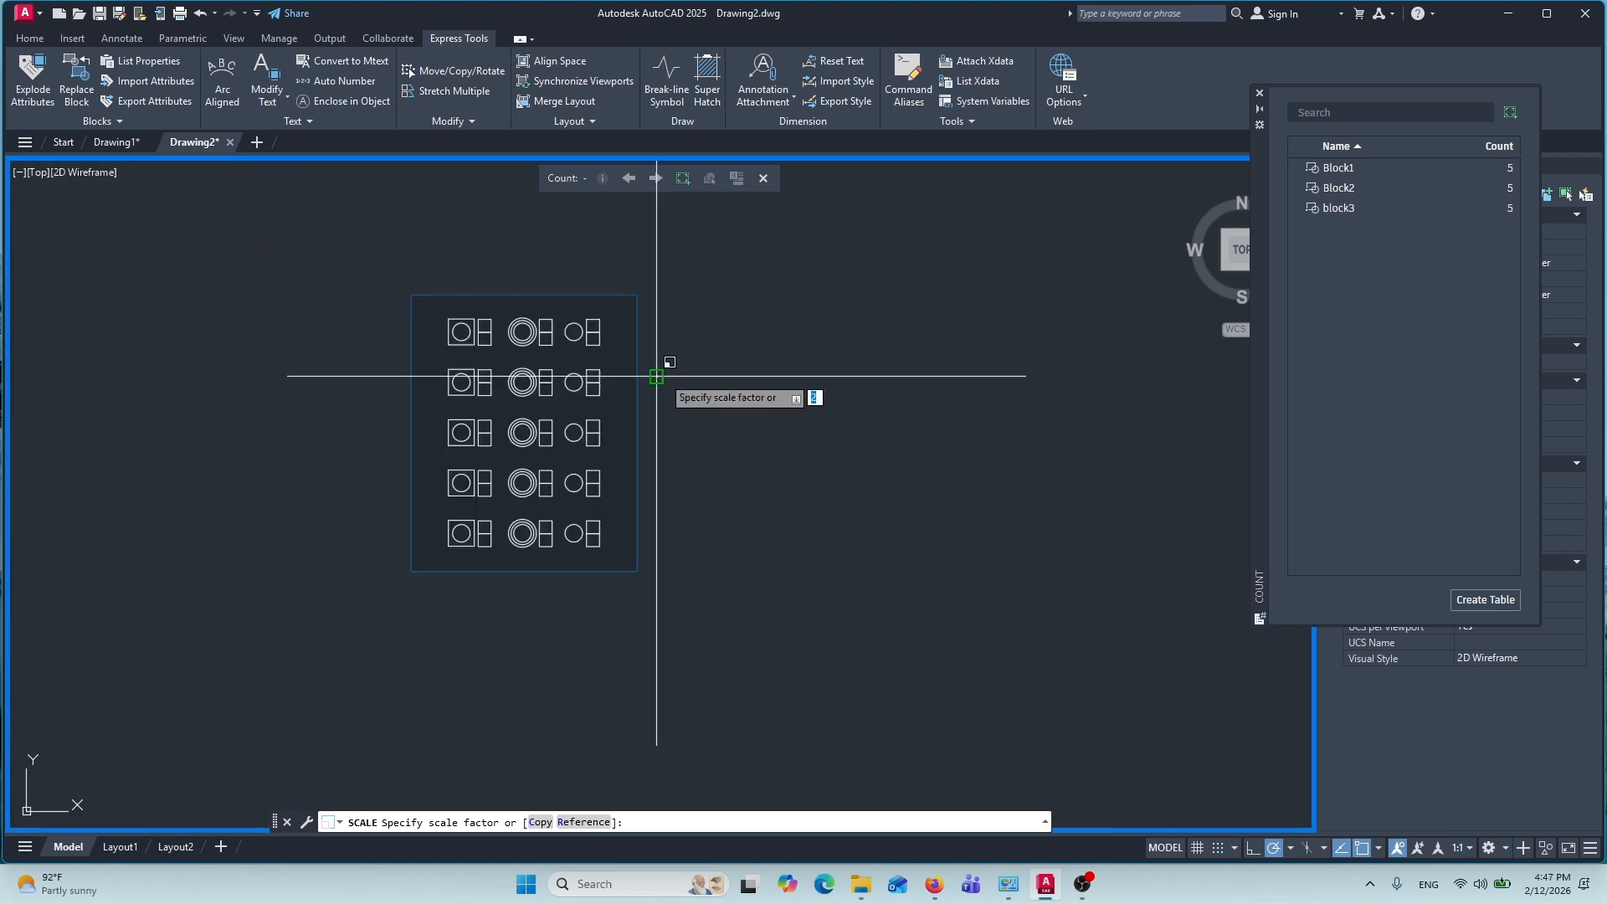
{"action": "scroll", "coordinate": [702, 379], "scroll_direction": "up", "scroll_amount": 1}
{"action": "left_click", "coordinate": [764, 280]}
{"action": "scroll", "coordinate": [797, 328], "scroll_direction": "down", "scroll_amount": 1}
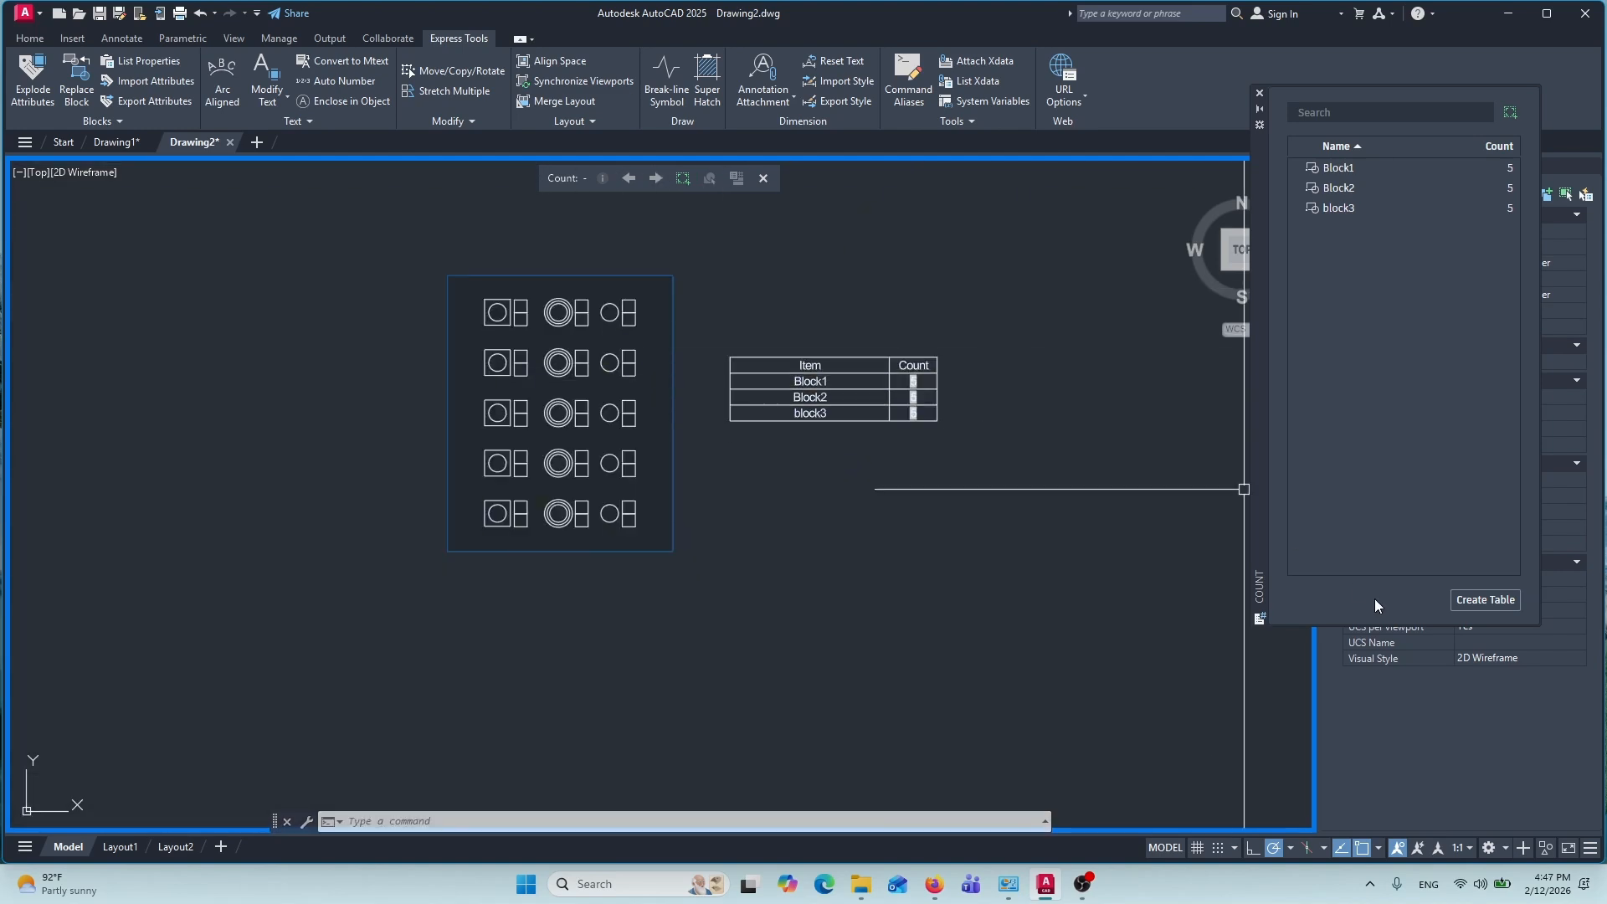
{"action": "left_click", "coordinate": [1259, 92]}
Select the count area's boundary polyline around the blocks to check its layer and properties
{"action": "scroll", "coordinate": [663, 349], "scroll_direction": "up", "scroll_amount": 3}
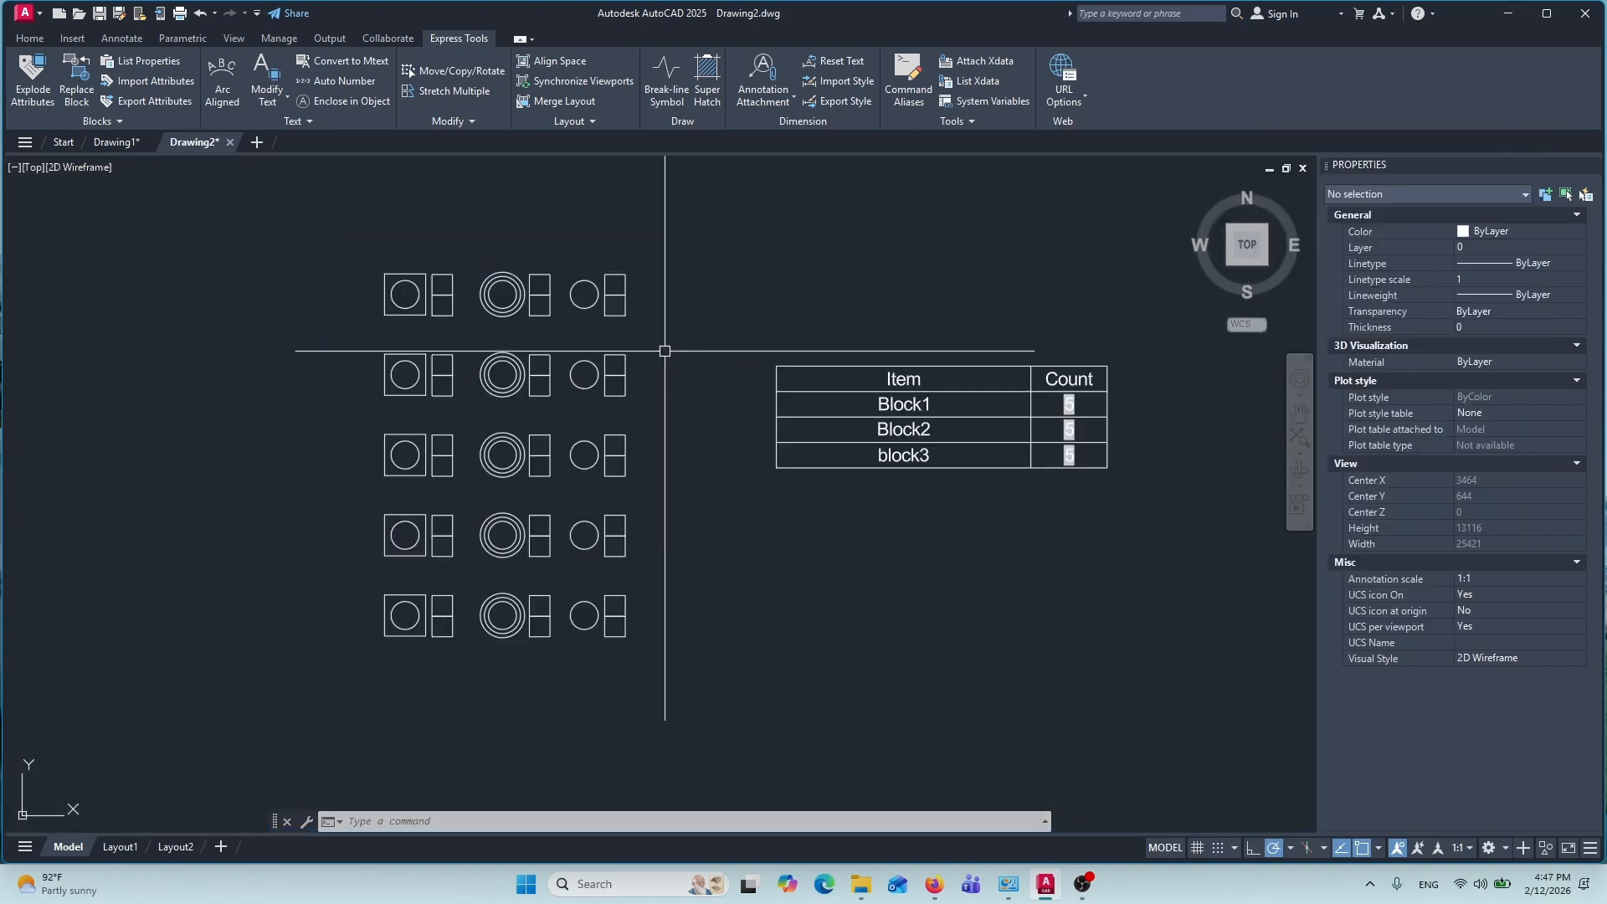
{"action": "scroll", "coordinate": [742, 276], "scroll_direction": "down", "scroll_amount": 2}
{"action": "scroll", "coordinate": [719, 281], "scroll_direction": "up", "scroll_amount": 4}
{"action": "scroll", "coordinate": [719, 281], "scroll_direction": "down", "scroll_amount": 4}
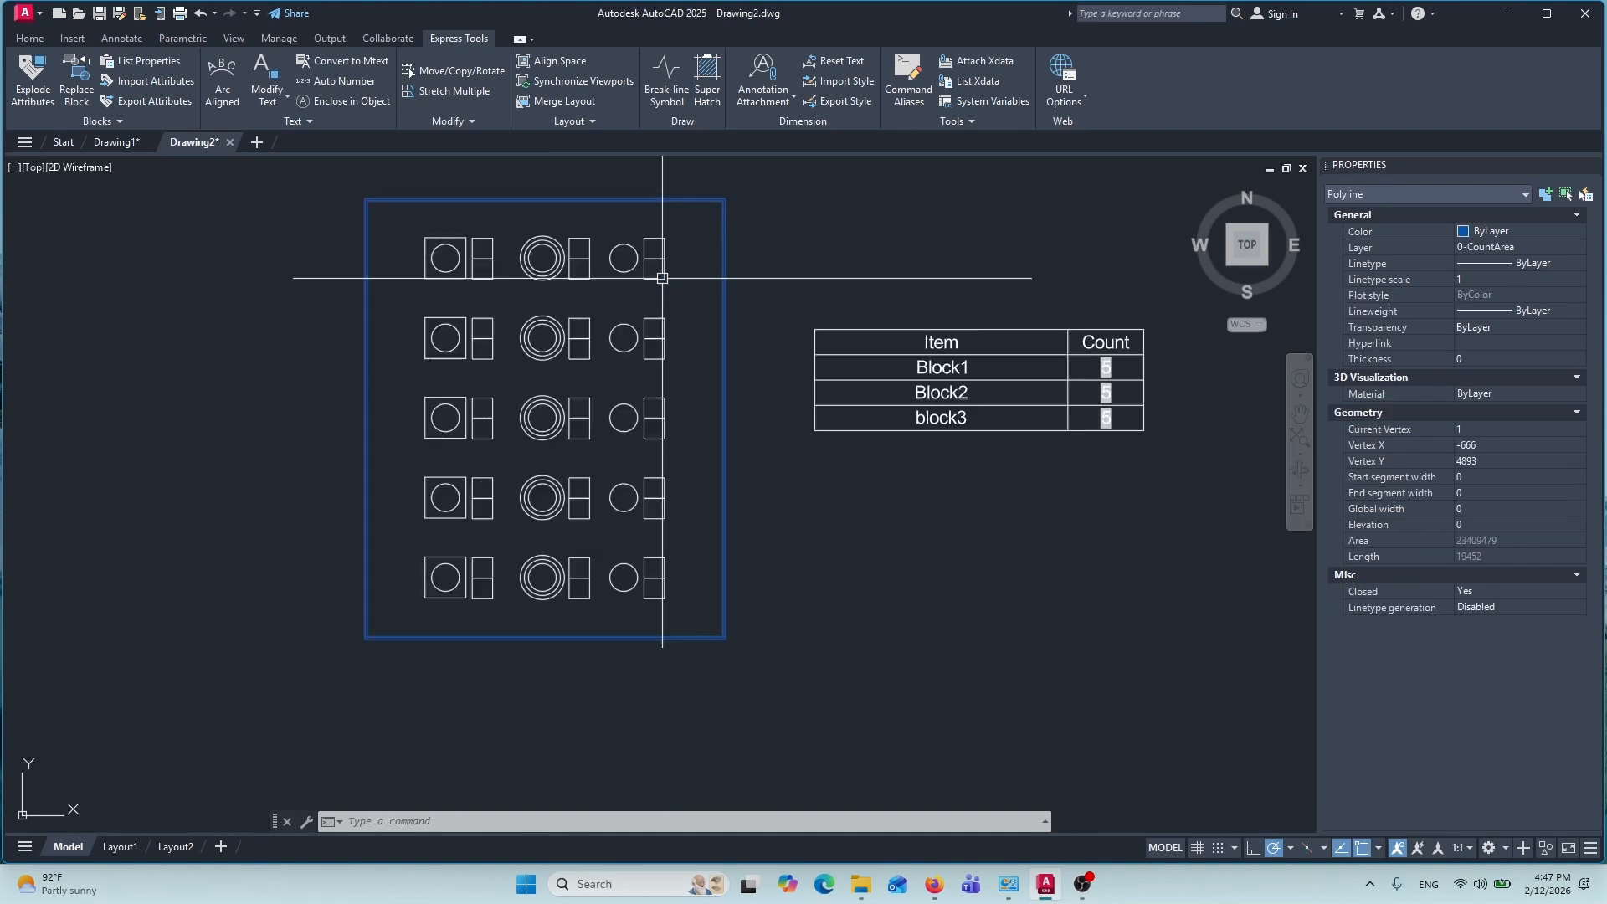
{"action": "left_click", "coordinate": [670, 299]}
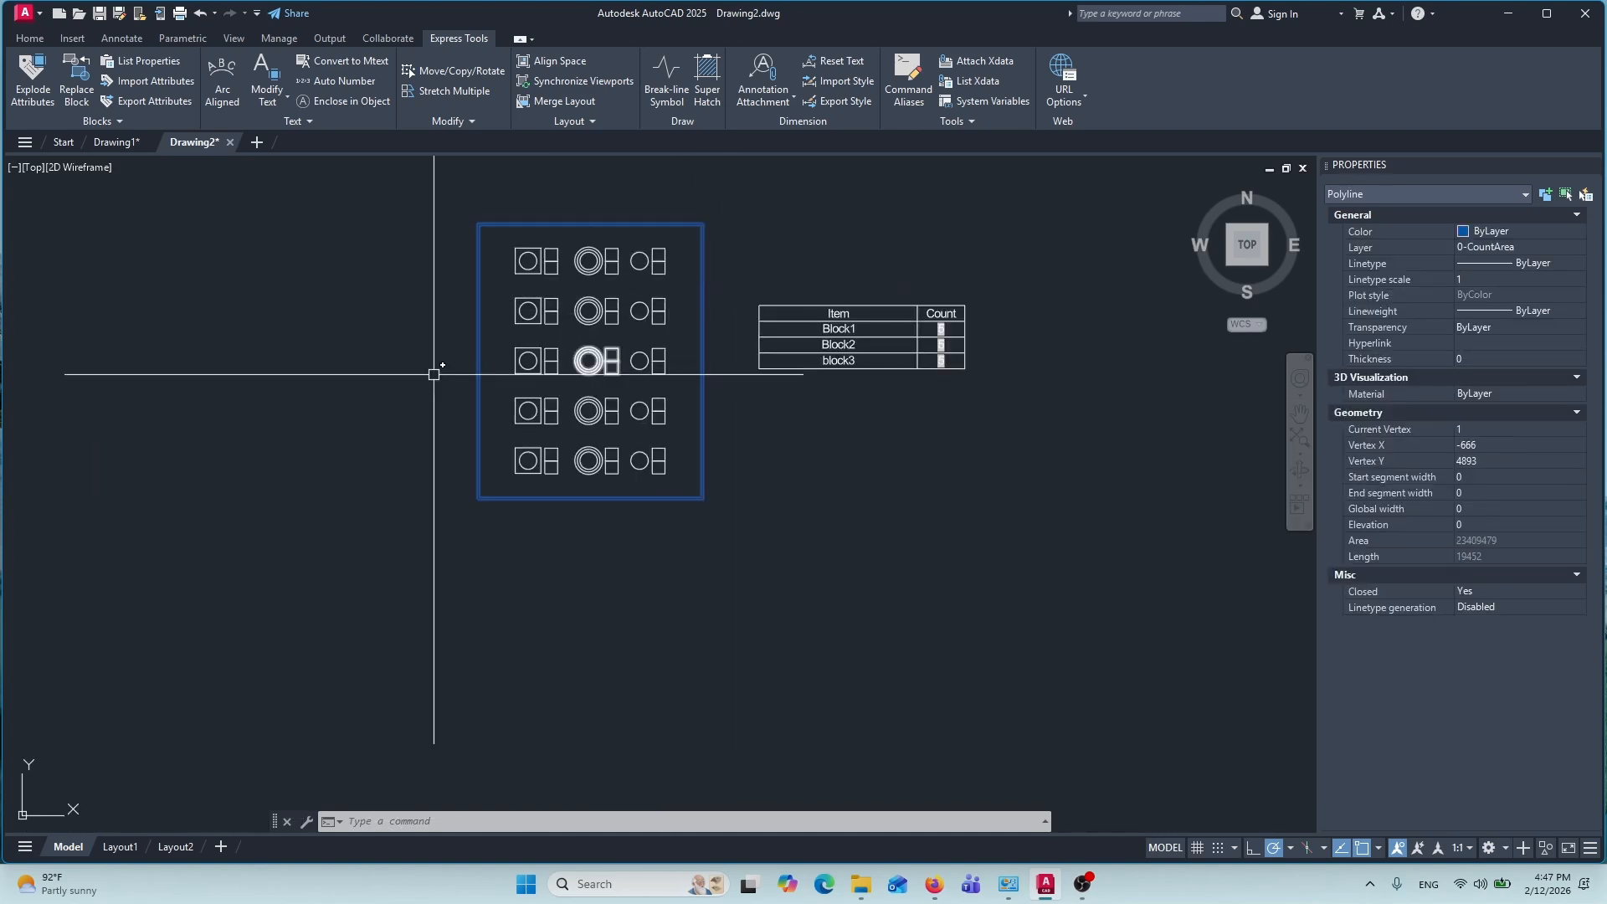
{"action": "key", "text": "Escape"}
Copy the whole column of Block1 blocks about 615 units horizontally to the left, inside the count area
{"action": "scroll", "coordinate": [569, 351], "scroll_direction": "up", "scroll_amount": 3}
{"action": "left_click", "coordinate": [583, 316]}
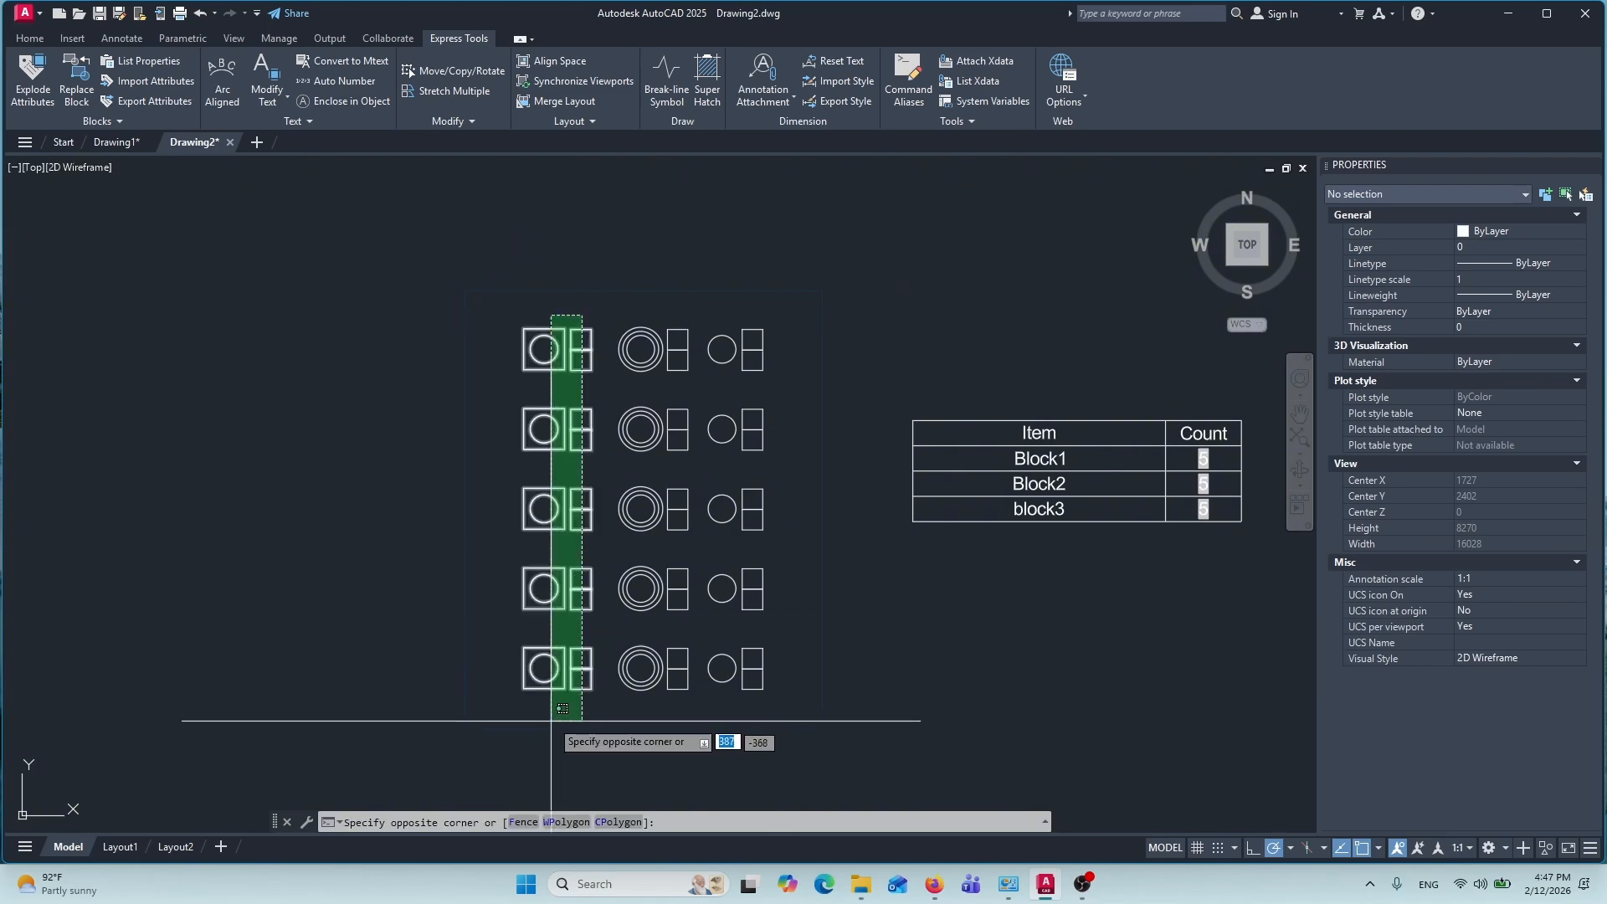
{"action": "left_click", "coordinate": [550, 721]}
{"action": "middle_click_drag", "start_coordinate": [578, 709], "coordinate": [584, 573]}
{"action": "scroll", "coordinate": [585, 572], "scroll_direction": "up", "scroll_amount": 2}
{"action": "type", "text": "co"}
{"action": "key", "text": "space"}
{"action": "left_click", "coordinate": [627, 697]}
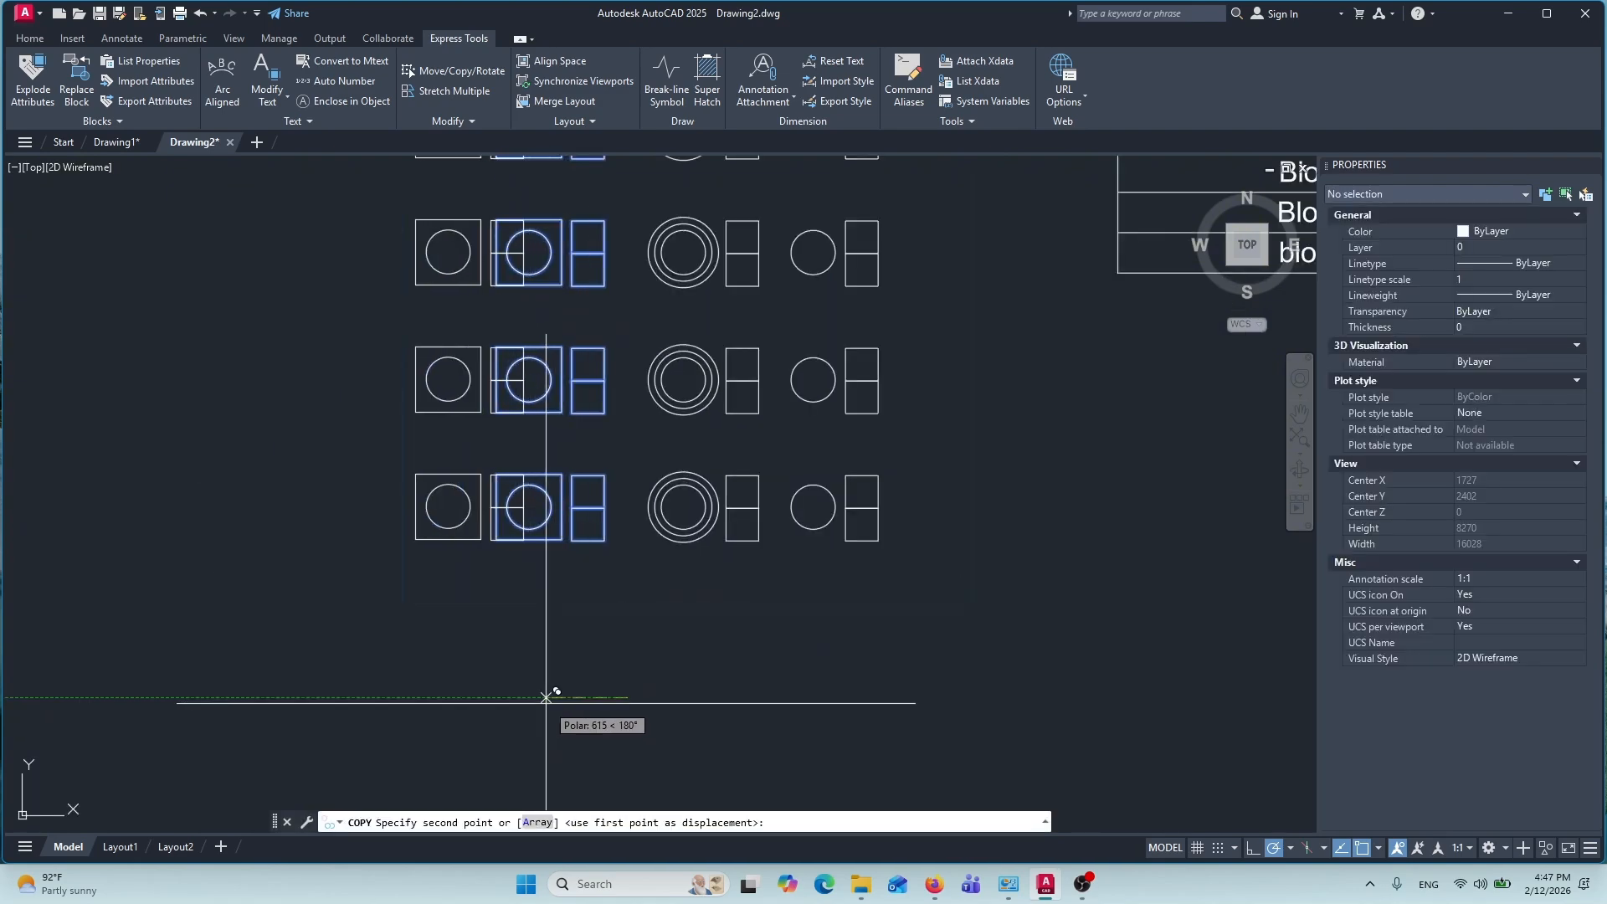
{"action": "left_click", "coordinate": [546, 697]}
{"action": "key", "text": "Escape"}
Examine the count table's values for each block after copying the Block1 column
{"action": "scroll", "coordinate": [544, 677], "scroll_direction": "down", "scroll_amount": 2}
{"action": "scroll", "coordinate": [937, 484], "scroll_direction": "up", "scroll_amount": 3}
{"action": "middle_click_drag", "start_coordinate": [943, 480], "coordinate": [867, 387]}
{"action": "scroll", "coordinate": [879, 389], "scroll_direction": "down", "scroll_amount": 1}
{"action": "scroll", "coordinate": [712, 398], "scroll_direction": "up", "scroll_amount": 1}
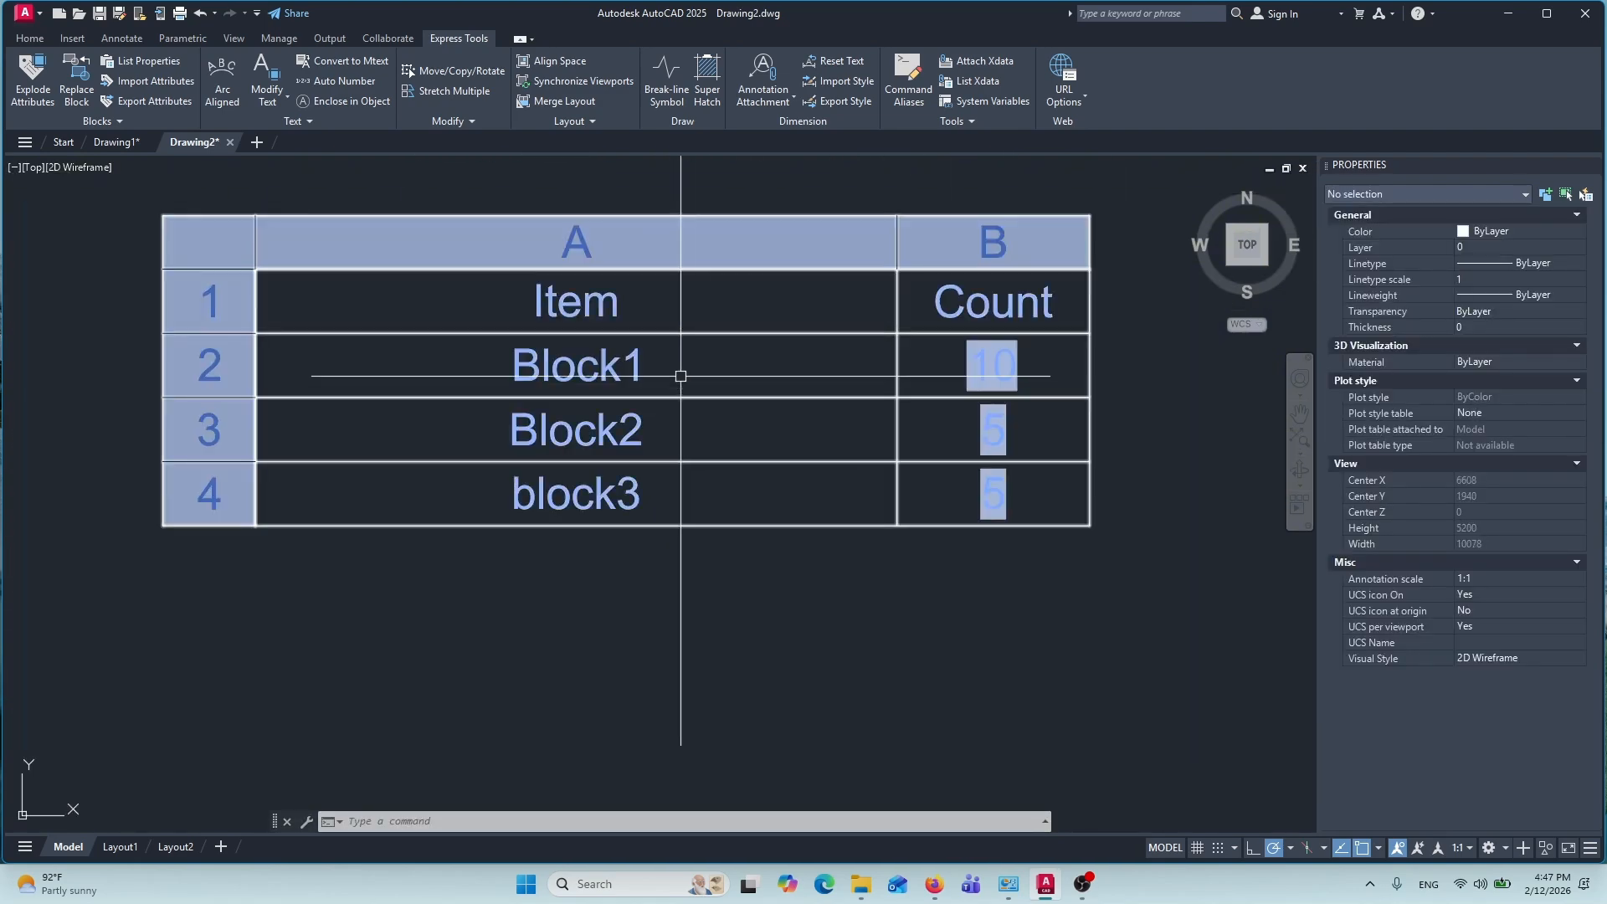
{"action": "scroll", "coordinate": [833, 359], "scroll_direction": "down", "scroll_amount": 2}
{"action": "scroll", "coordinate": [897, 368], "scroll_direction": "up", "scroll_amount": 1}
{"action": "scroll", "coordinate": [908, 380], "scroll_direction": "down", "scroll_amount": 1}
Unlock the 0-CountArea layer so the count area's boundary can be edited
{"action": "middle_click_drag", "start_coordinate": [348, 366], "coordinate": [705, 353]}
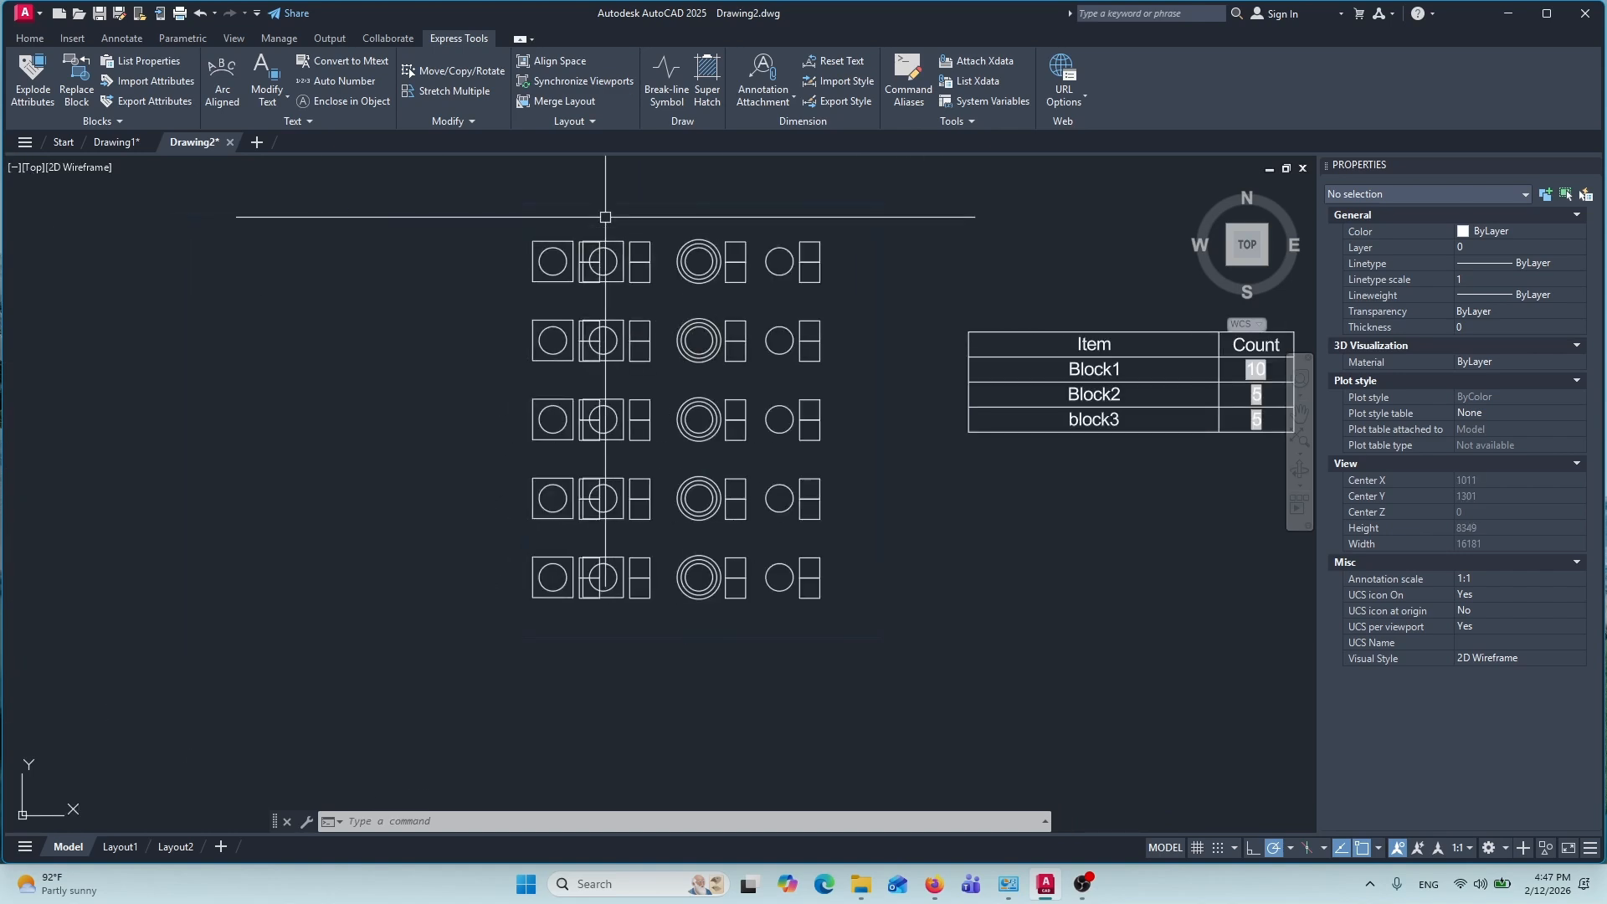
{"action": "left_click", "coordinate": [587, 205]}
{"action": "key", "text": "Return"}
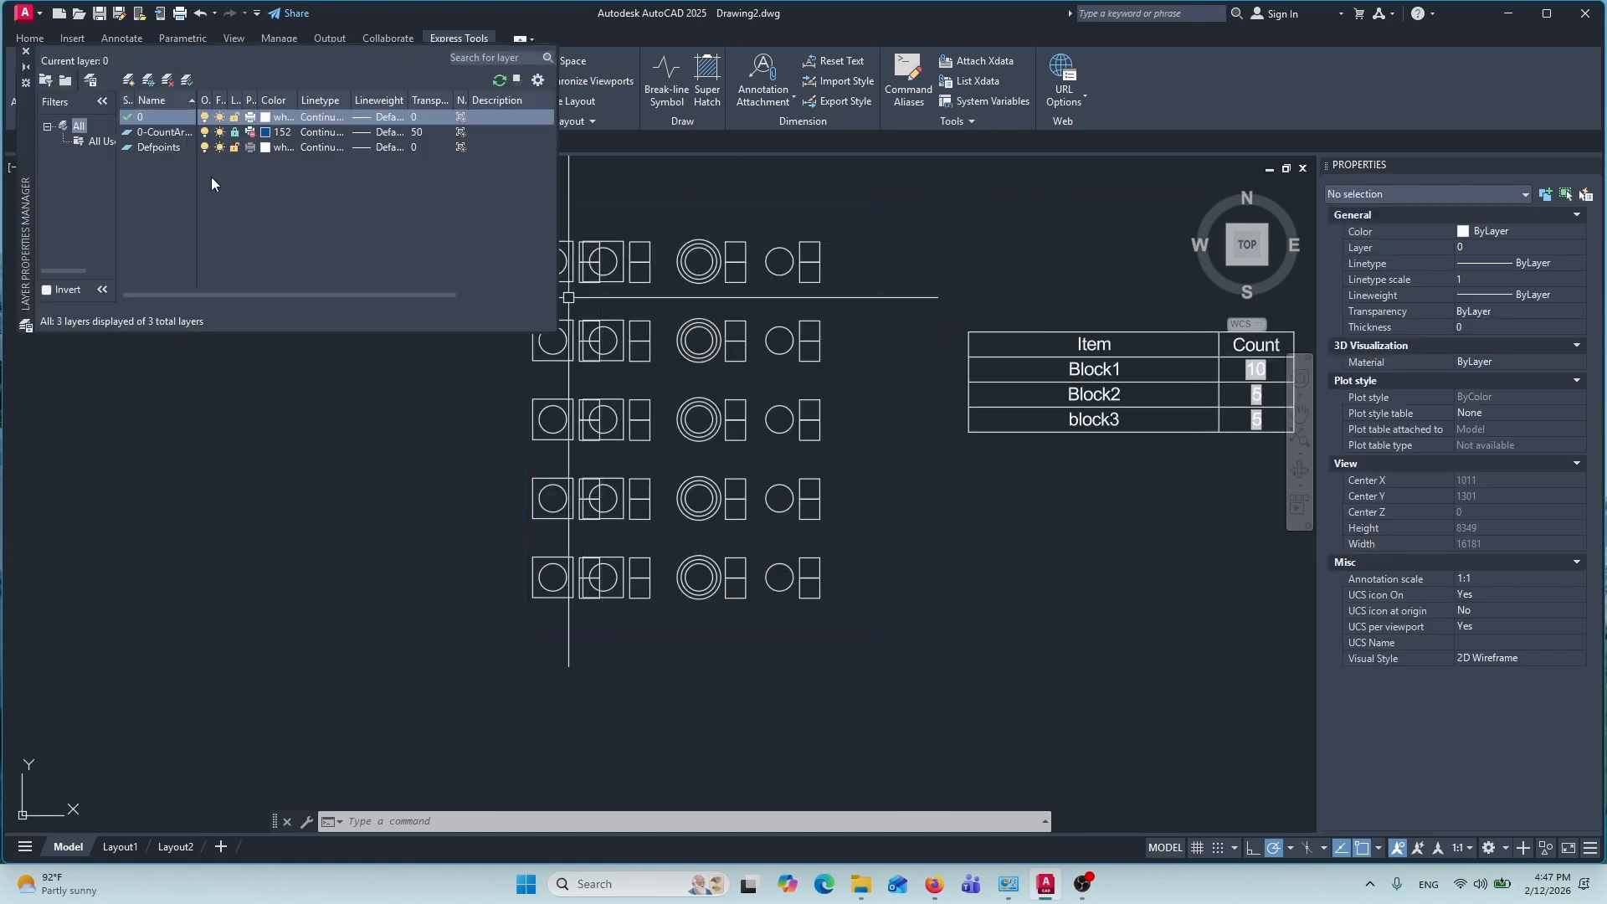
{"action": "left_click", "coordinate": [26, 53]}
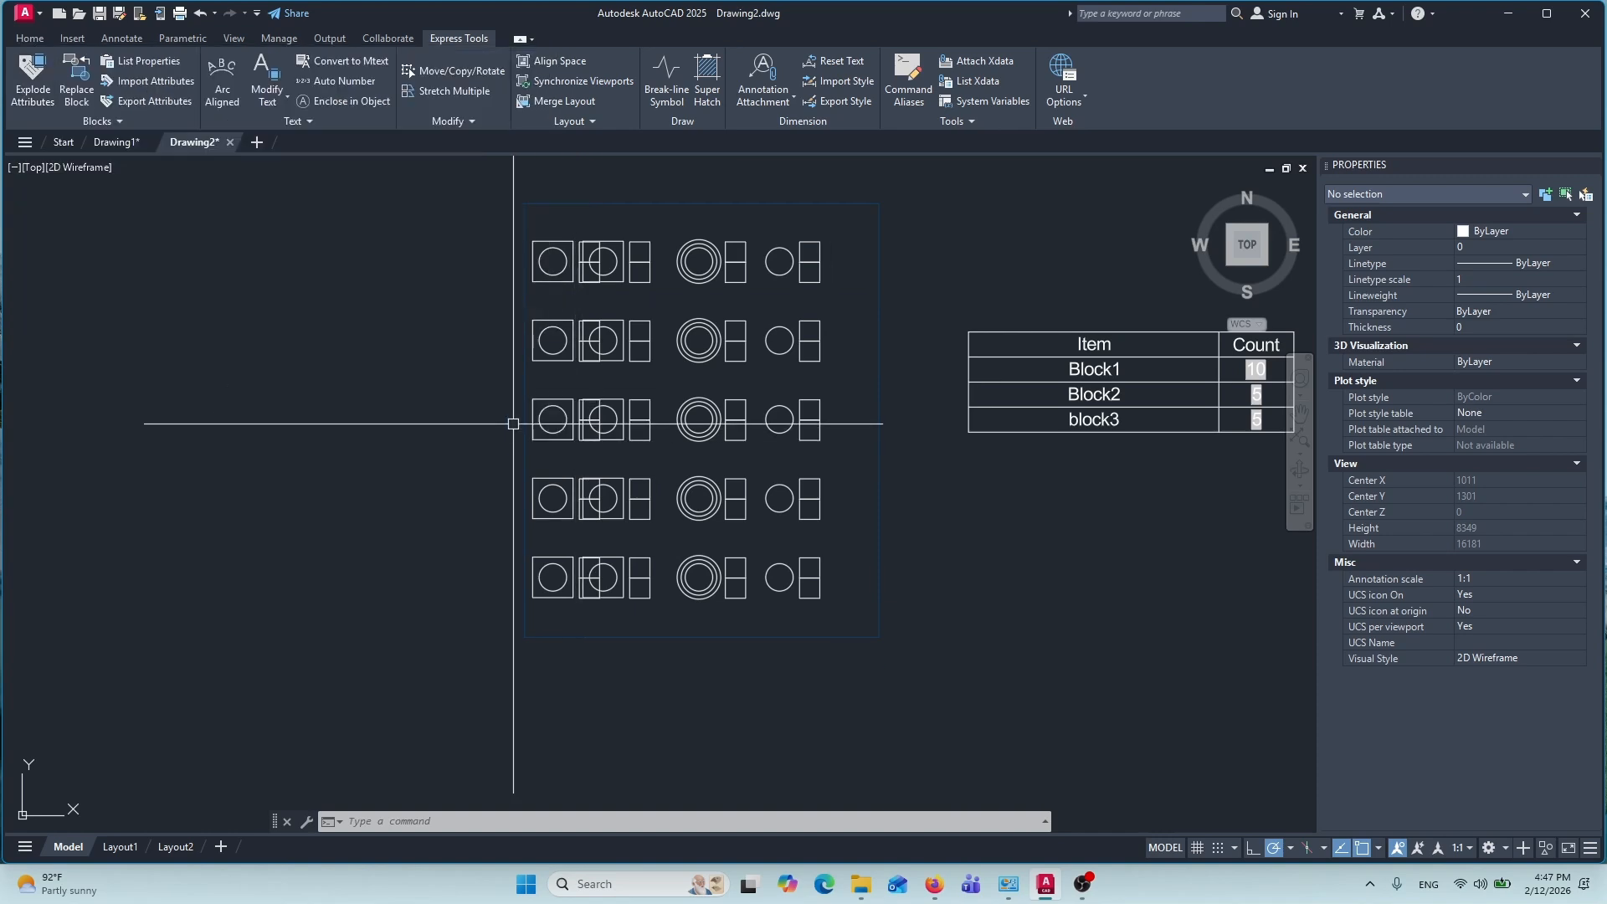
Stretch the left edge of the count area's boundary outward to widen the counted region
{"action": "left_click", "coordinate": [533, 419]}
{"action": "left_click", "coordinate": [201, 419]}
{"action": "key", "text": "Escape"}
Copy the Block2 and block3 blocks of the lower three rows into the empty left part of the count area
{"action": "mouse_move", "coordinate": [854, 537]}
{"action": "middle_mouse_down"}
{"action": "mouse_move", "coordinate": [815, 463]}
{"action": "mouse_move", "coordinate": [778, 499]}
{"action": "middle_mouse_up"}
{"action": "left_click", "coordinate": [807, 391]}
{"action": "left_click", "coordinate": [699, 607]}
{"action": "type", "text": "co"}
{"action": "key", "text": "Return"}
{"action": "left_click", "coordinate": [721, 660]}
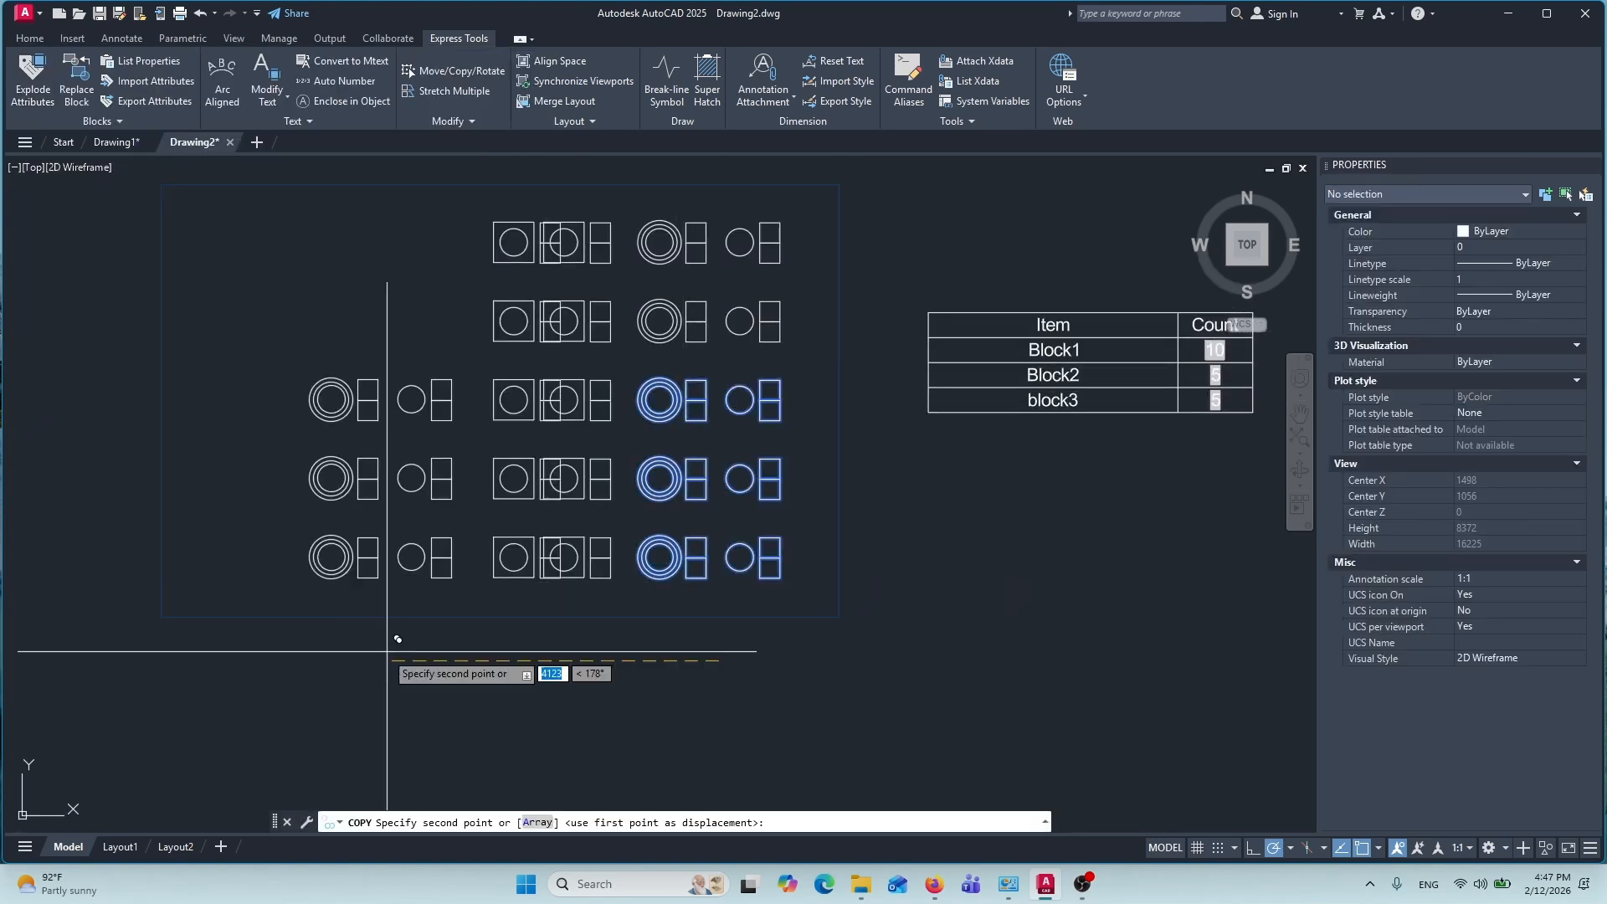
{"action": "key", "text": "Return"}
Copy the three newly placed block3 blocks twice more, up and to the left of them
{"action": "key", "text": "Return"}
{"action": "left_click", "coordinate": [439, 414]}
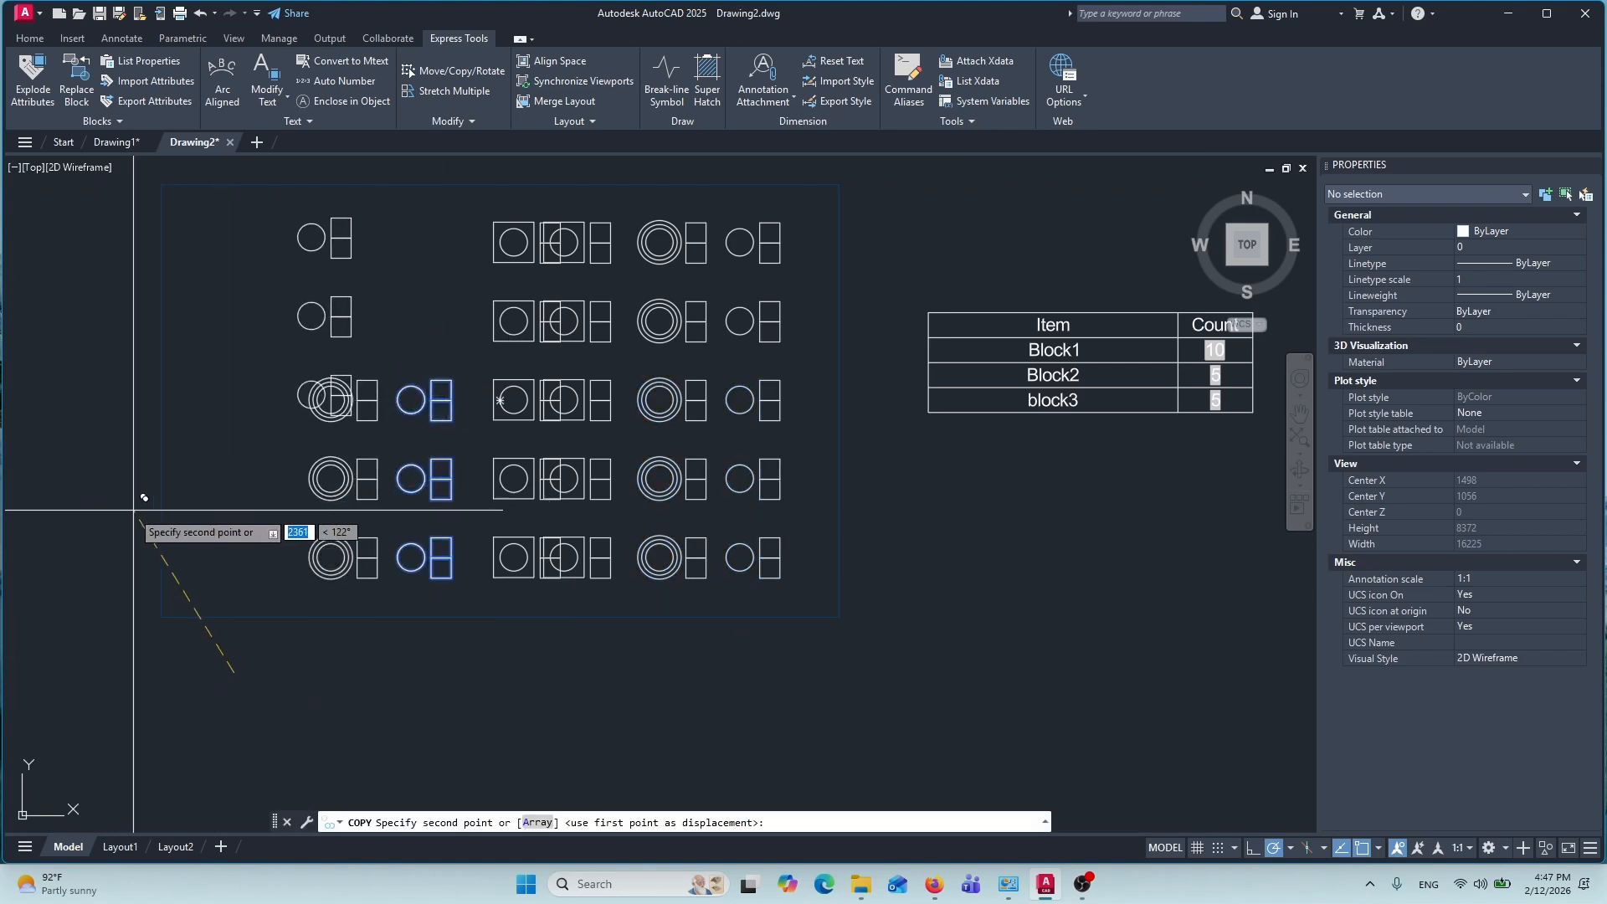
{"action": "middle_click_drag", "start_coordinate": [119, 557], "coordinate": [240, 531]}
{"action": "left_click", "coordinate": [179, 556]}
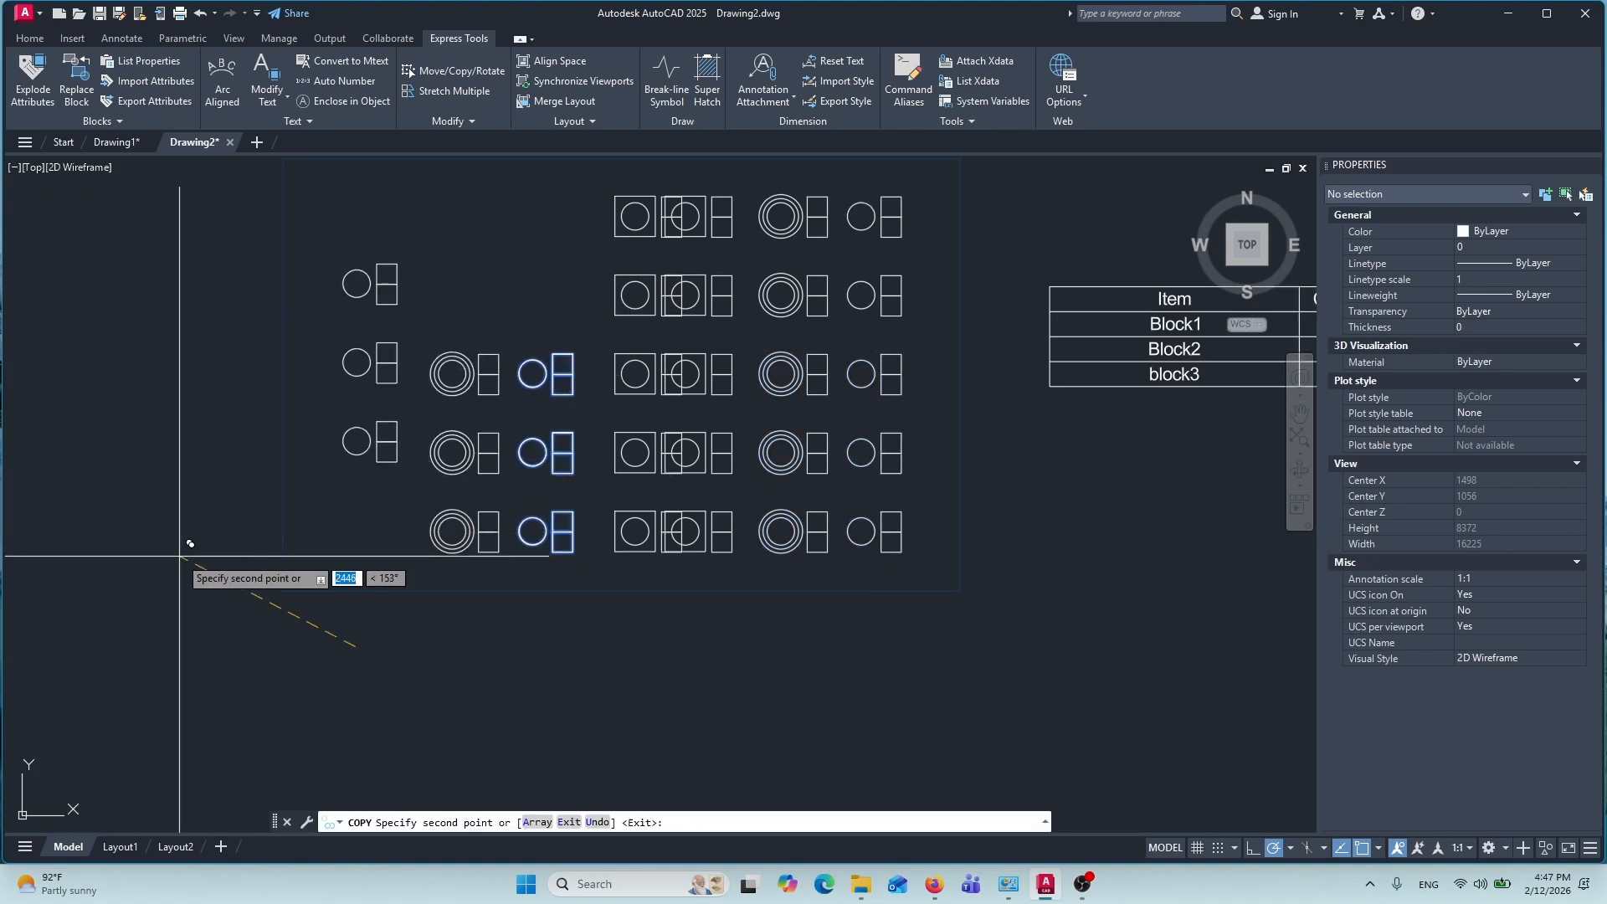
{"action": "middle_click_drag", "start_coordinate": [267, 410], "coordinate": [253, 470]}
{"action": "left_click", "coordinate": [278, 480]}
{"action": "key", "text": "Escape"}
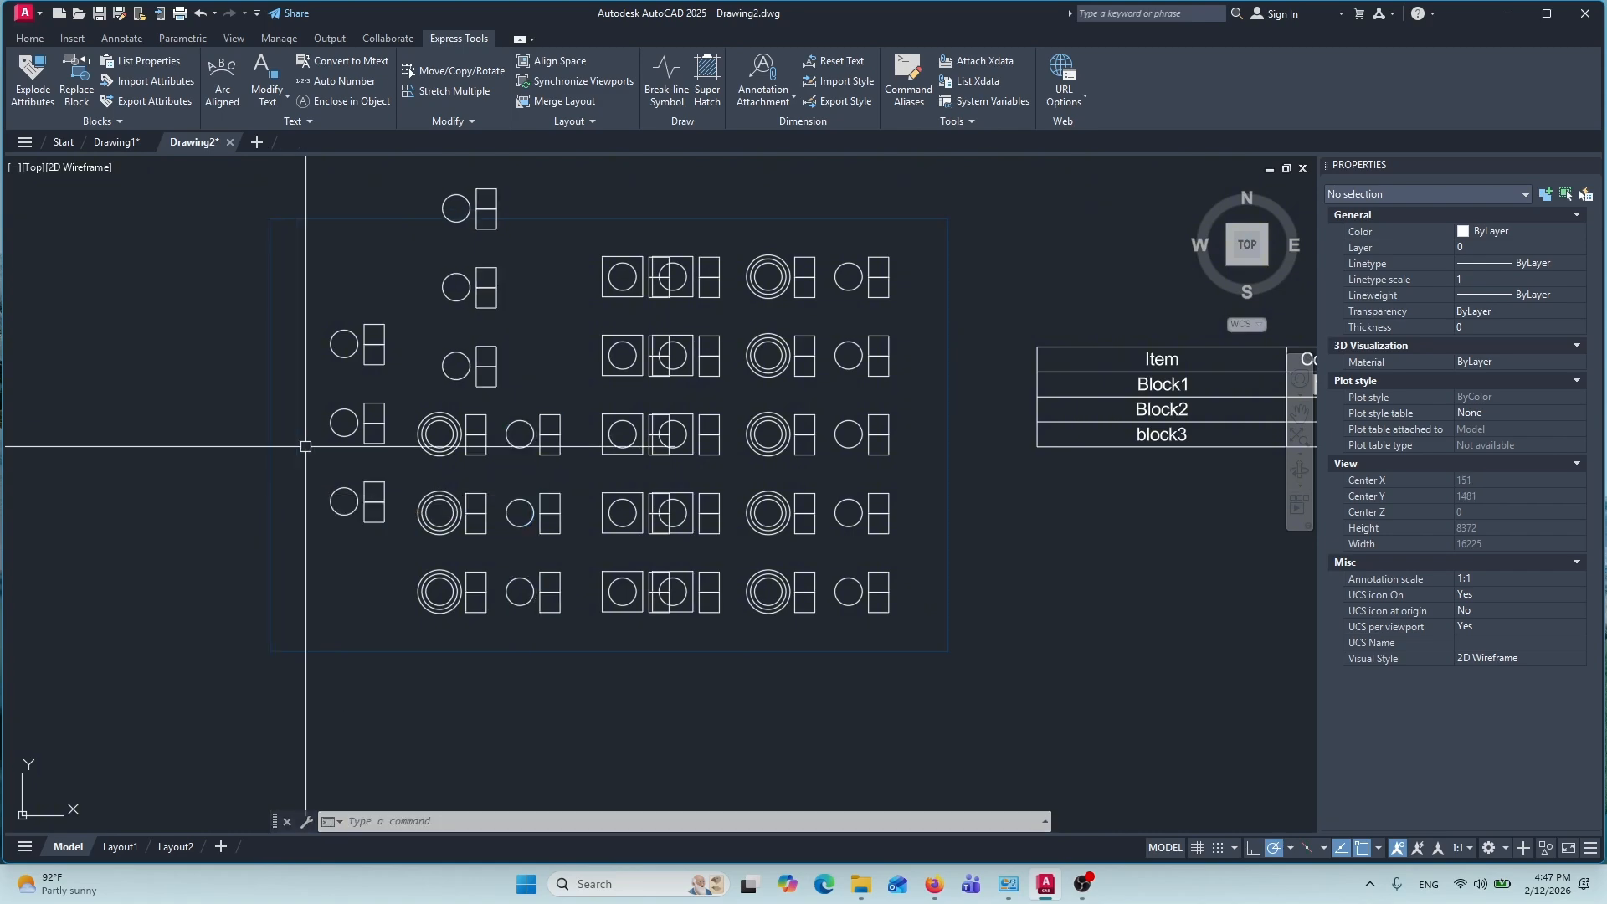
Delete the topmost block3 copy, which extends above the count area's boundary
{"action": "left_click", "coordinate": [498, 203]}
{"action": "key", "text": "Delete"}
{"action": "middle_click_drag", "start_coordinate": [787, 350], "coordinate": [511, 363]}
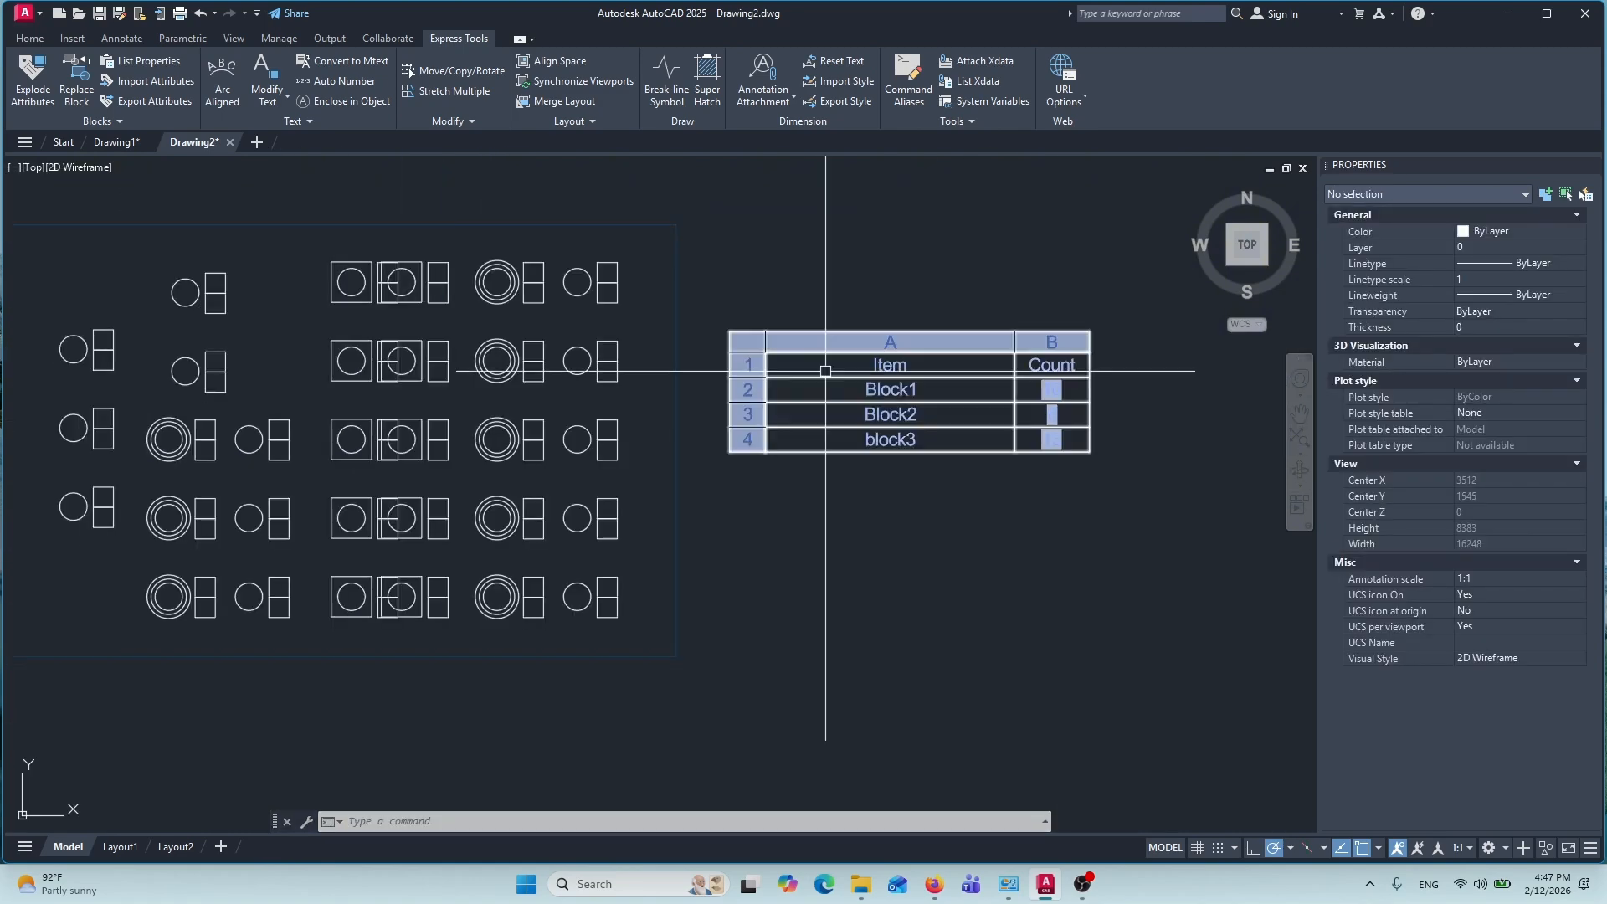
Copy the upper block3 of the middle pair straight up to a spot above the count area's boundary
{"action": "middle_click_drag", "start_coordinate": [191, 297], "coordinate": [413, 351]}
{"action": "type", "text": "co"}
{"action": "key", "text": "space"}
{"action": "left_click", "coordinate": [414, 353]}
{"action": "key", "text": "space"}
{"action": "left_click", "coordinate": [495, 360]}
{"action": "left_click", "coordinate": [496, 214]}
{"action": "key", "text": "Escape"}
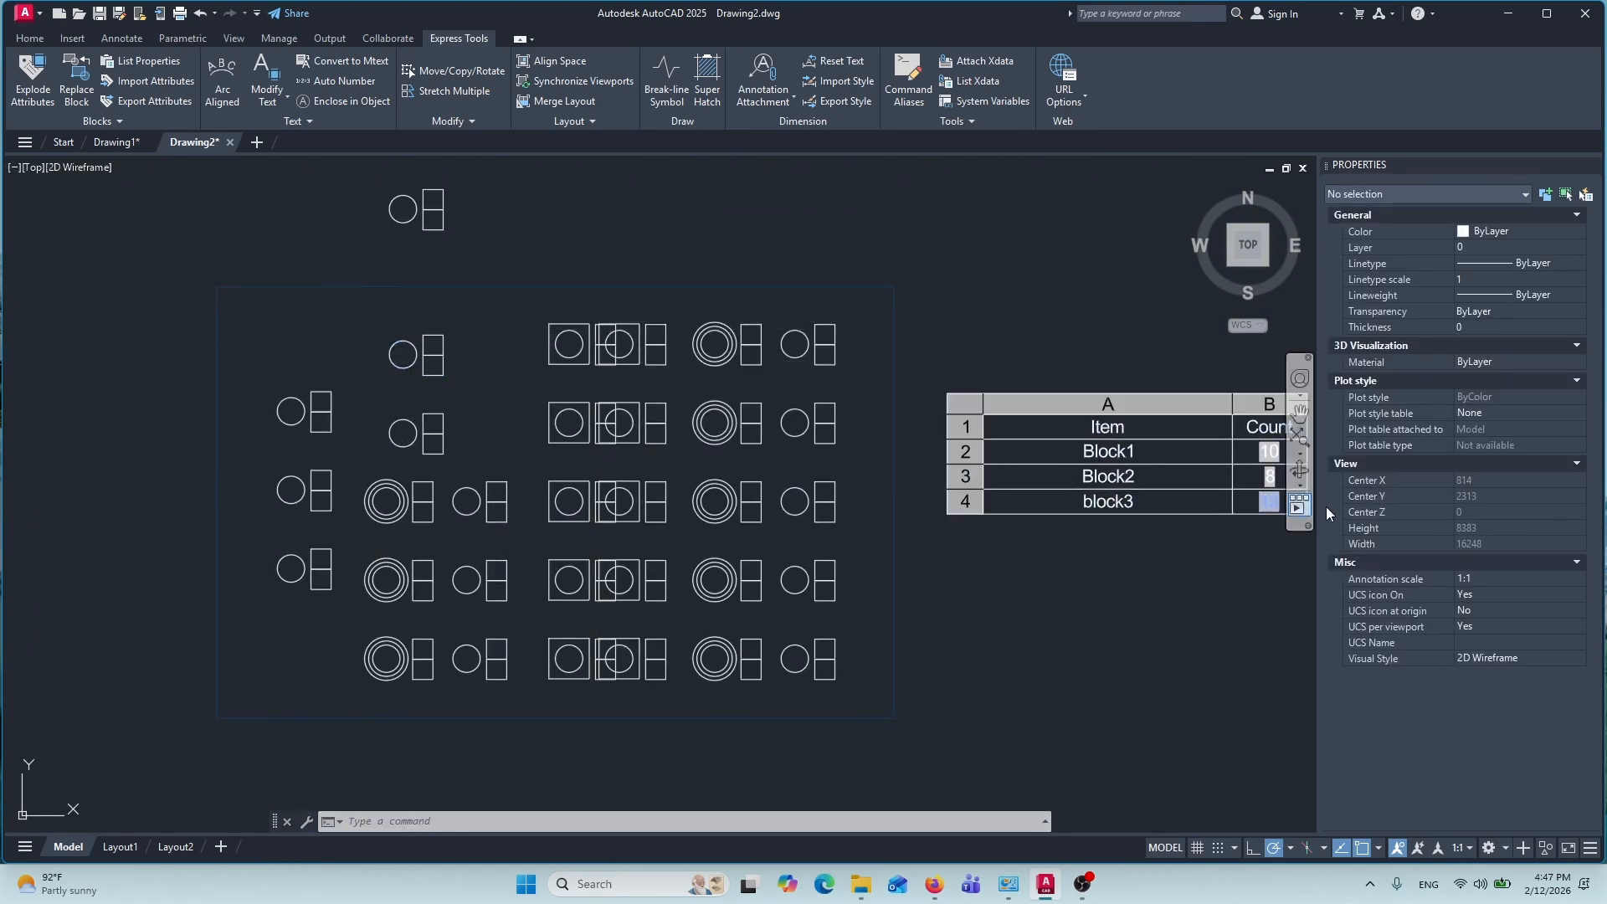
Move the block3 copy above the boundary down into the upper-left part of the count area
{"action": "middle_click_drag", "start_coordinate": [1234, 511], "coordinate": [1073, 477]}
{"action": "middle_click_drag", "start_coordinate": [301, 276], "coordinate": [625, 280]}
{"action": "left_click", "coordinate": [388, 294]}
{"action": "type", "text": "m"}
{"action": "key", "text": "space"}
{"action": "left_click", "coordinate": [620, 230]}
{"action": "left_click", "coordinate": [484, 347]}
Delete the boundary rectangle of the count area
{"action": "scroll", "coordinate": [328, 495], "scroll_direction": "down", "scroll_amount": 1}
{"action": "left_click", "coordinate": [624, 280]}
{"action": "key", "text": "Delete"}
Copy all blocks except the rightmost block3 column to the empty space left of the originals
{"action": "left_click", "coordinate": [819, 266]}
{"action": "left_click", "coordinate": [388, 634]}
{"action": "type", "text": "co"}
{"action": "key", "text": "space"}
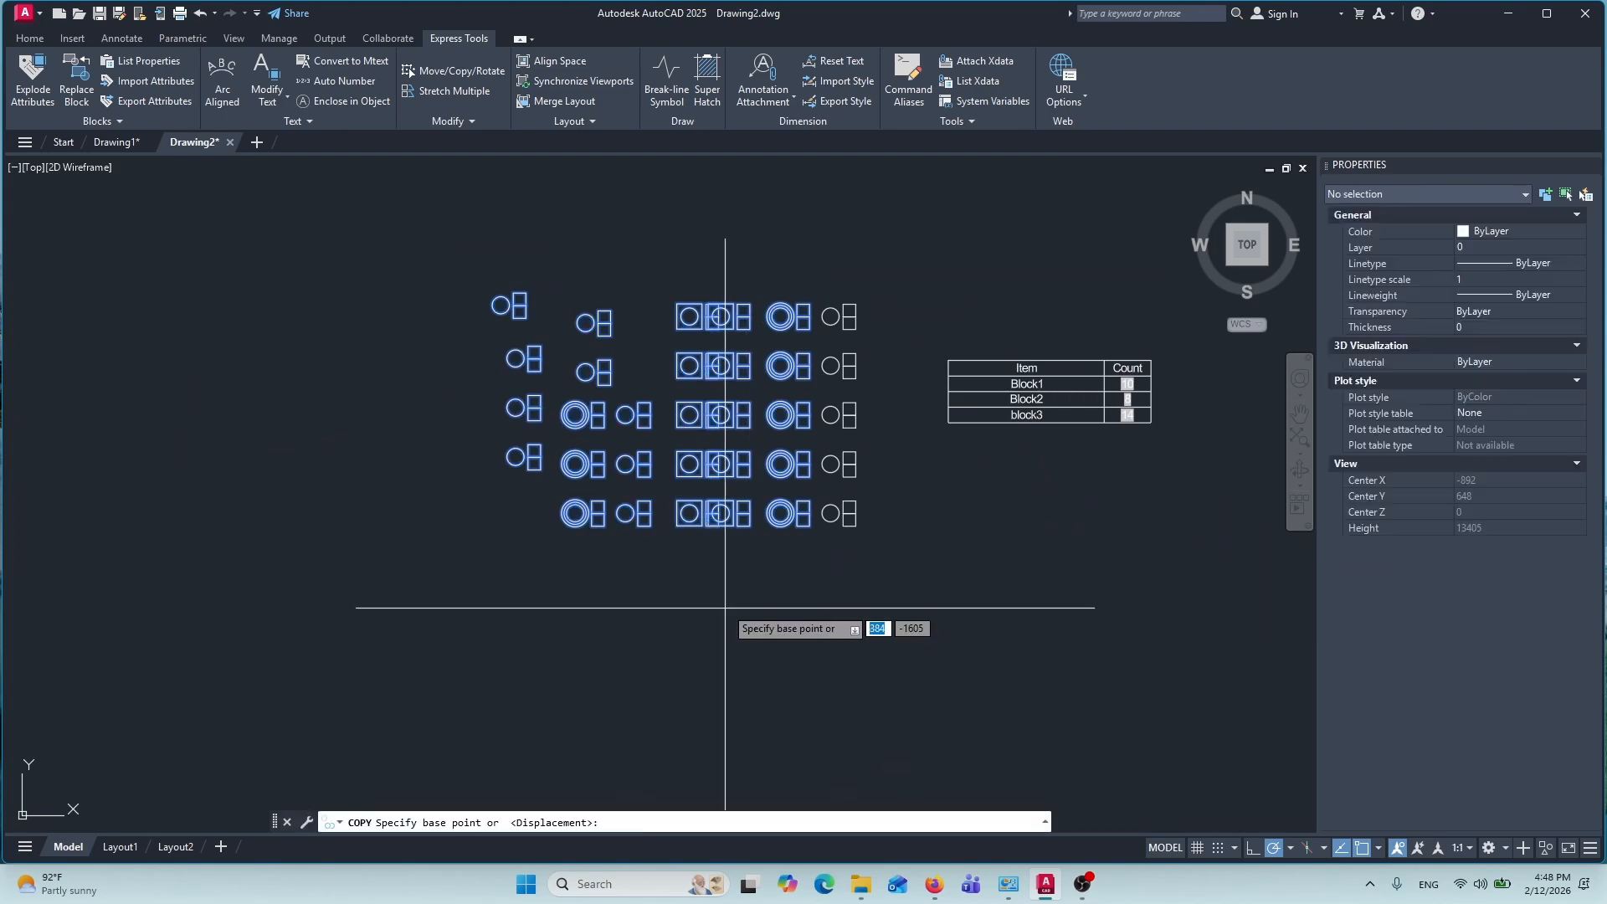
{"action": "left_click", "coordinate": [725, 606]}
{"action": "left_click", "coordinate": [315, 617]}
{"action": "key", "text": "Escape"}
{"action": "scroll", "coordinate": [1118, 394], "scroll_direction": "up", "scroll_amount": 1}
{"action": "scroll", "coordinate": [1126, 407], "scroll_direction": "down", "scroll_amount": 1}
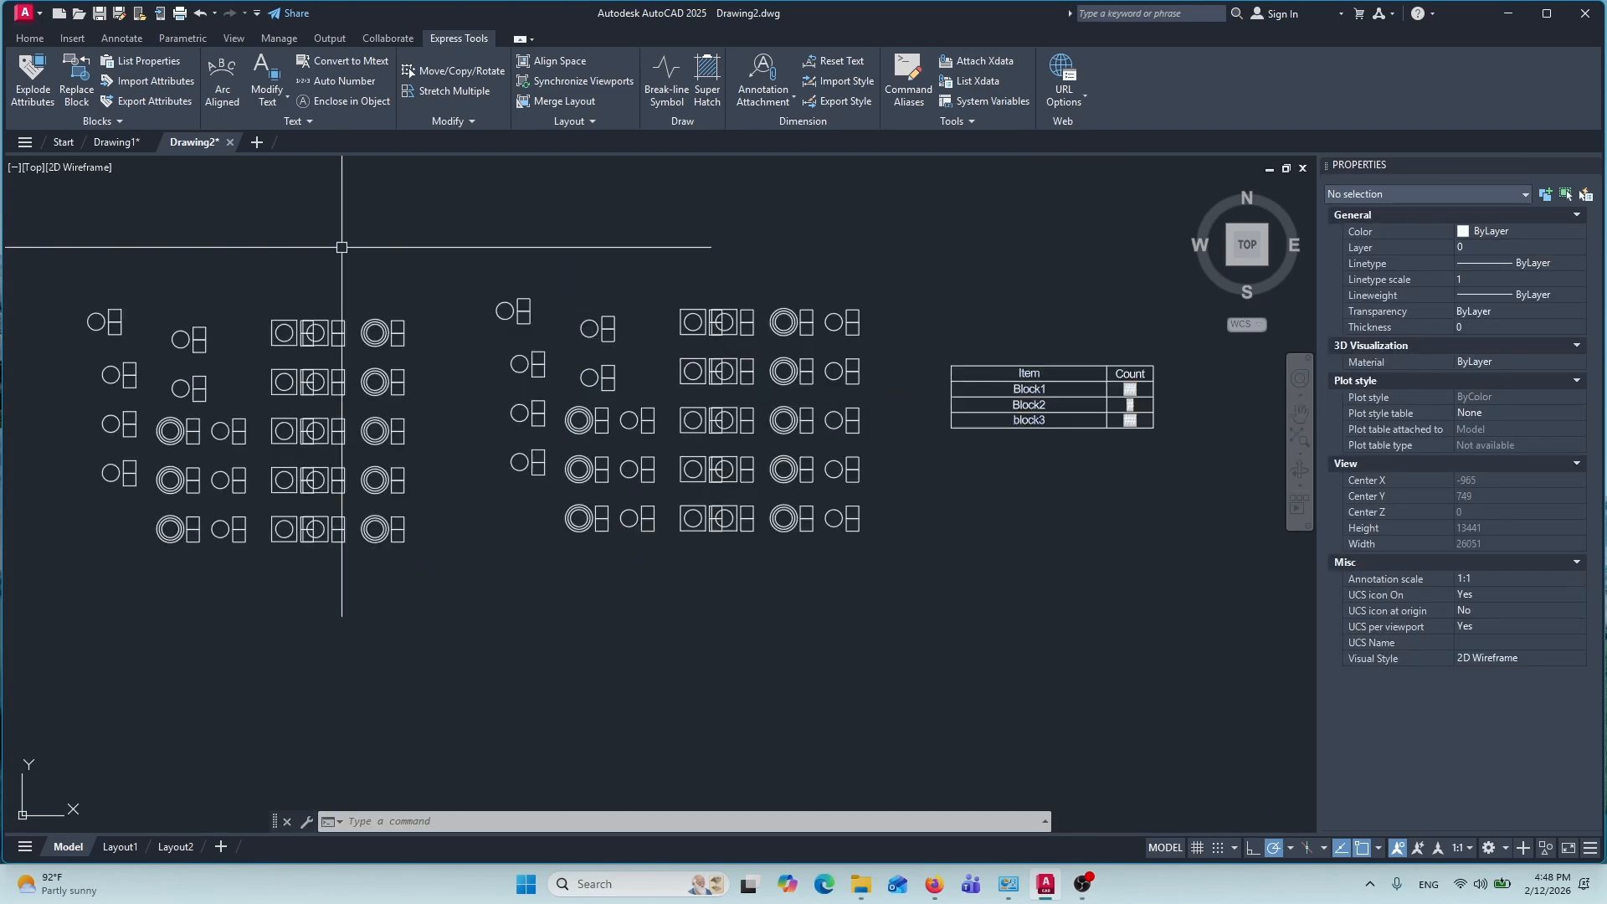
Delete the whole group of copied blocks left of the originals
{"action": "left_click", "coordinate": [460, 230]}
{"action": "left_click", "coordinate": [24, 654]}
{"action": "key", "text": "Delete"}
Delete the count table beside the blocks
{"action": "scroll", "coordinate": [963, 435], "scroll_direction": "up", "scroll_amount": 3}
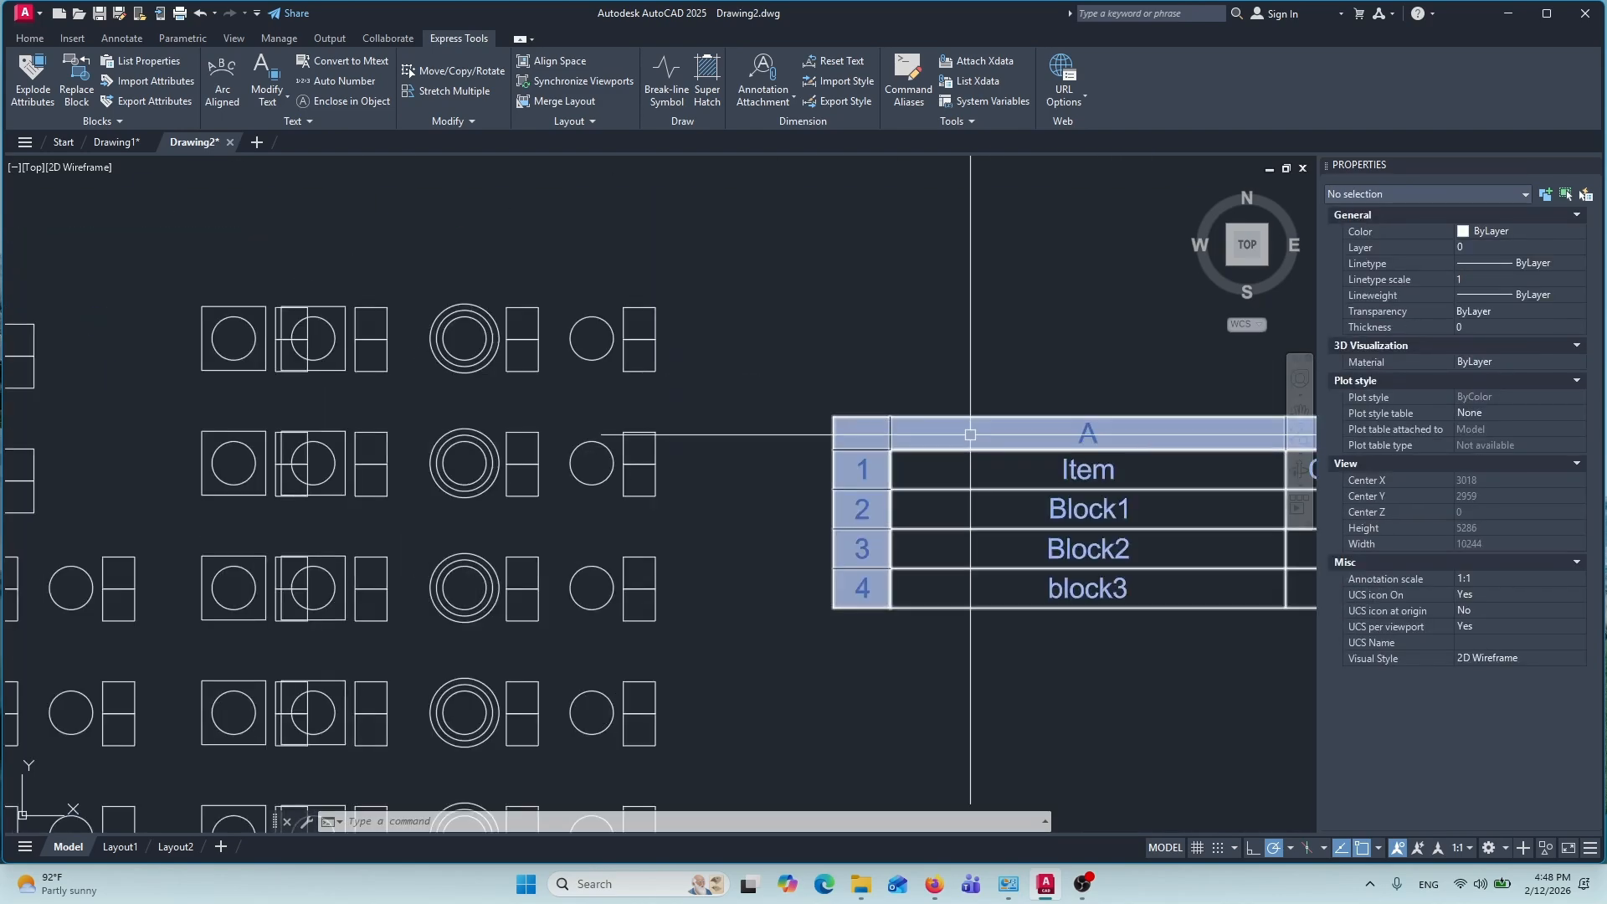
{"action": "scroll", "coordinate": [736, 405], "scroll_direction": "down", "scroll_amount": 2}
{"action": "scroll", "coordinate": [624, 430], "scroll_direction": "up", "scroll_amount": 2}
{"action": "scroll", "coordinate": [625, 430], "scroll_direction": "down", "scroll_amount": 2}
{"action": "middle_click_drag", "start_coordinate": [700, 474], "coordinate": [746, 467]}
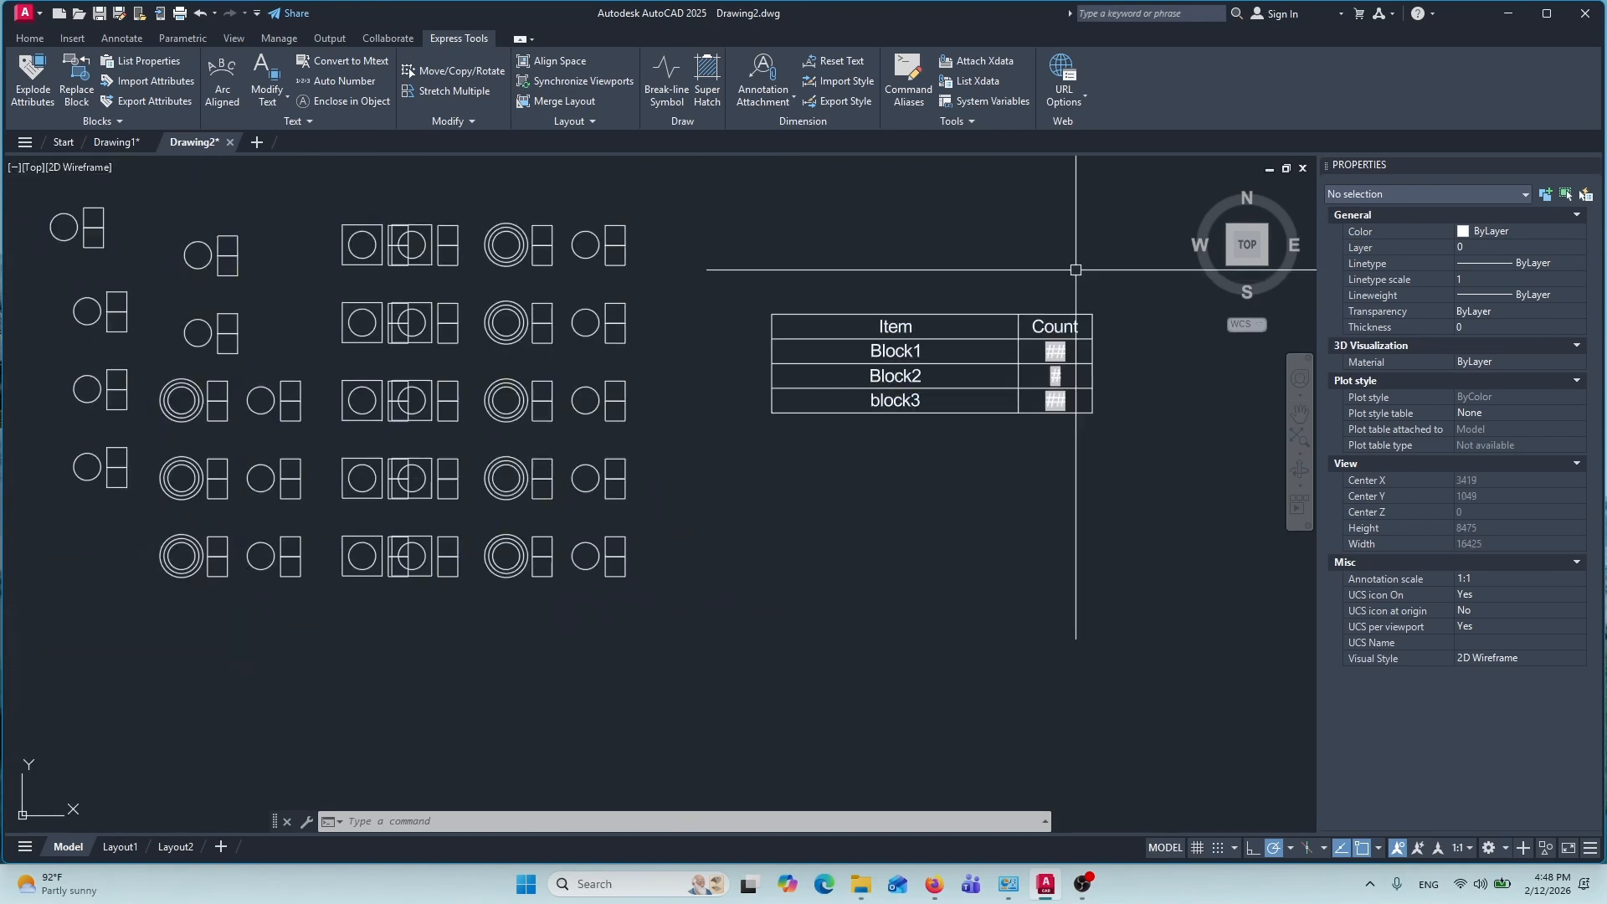
{"action": "left_click", "coordinate": [1077, 269]}
{"action": "left_click", "coordinate": [728, 542]}
{"action": "key", "text": "Delete"}
{"action": "scroll", "coordinate": [694, 431], "scroll_direction": "down", "scroll_amount": 4}
{"action": "scroll", "coordinate": [601, 343], "scroll_direction": "up", "scroll_amount": 2}
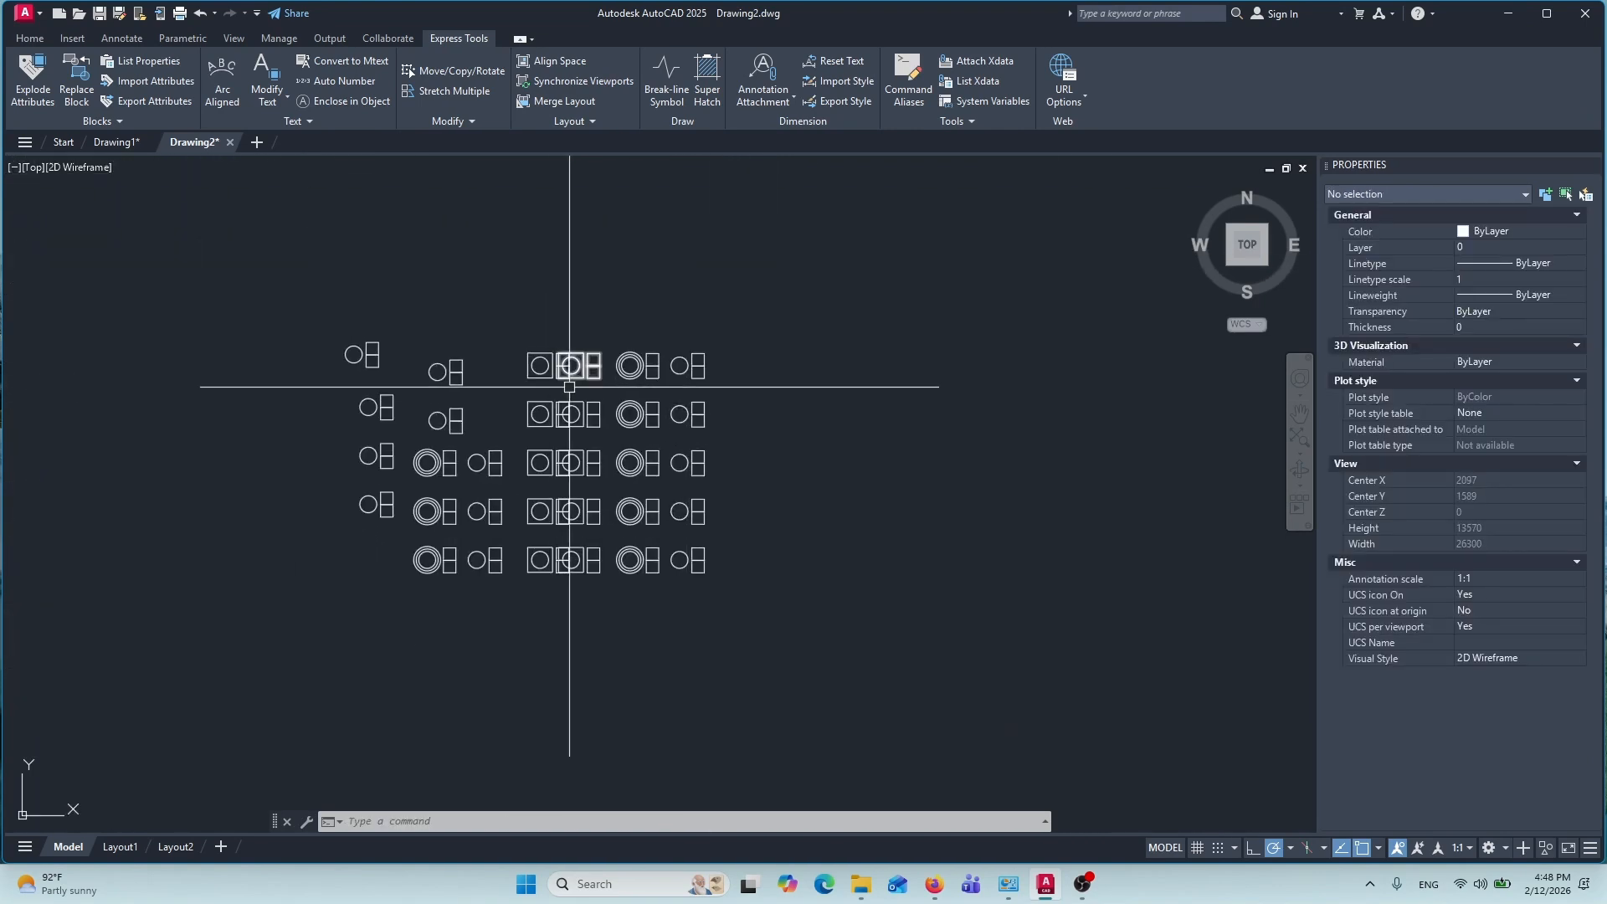
{"action": "scroll", "coordinate": [548, 343], "scroll_direction": "up", "scroll_amount": 2}
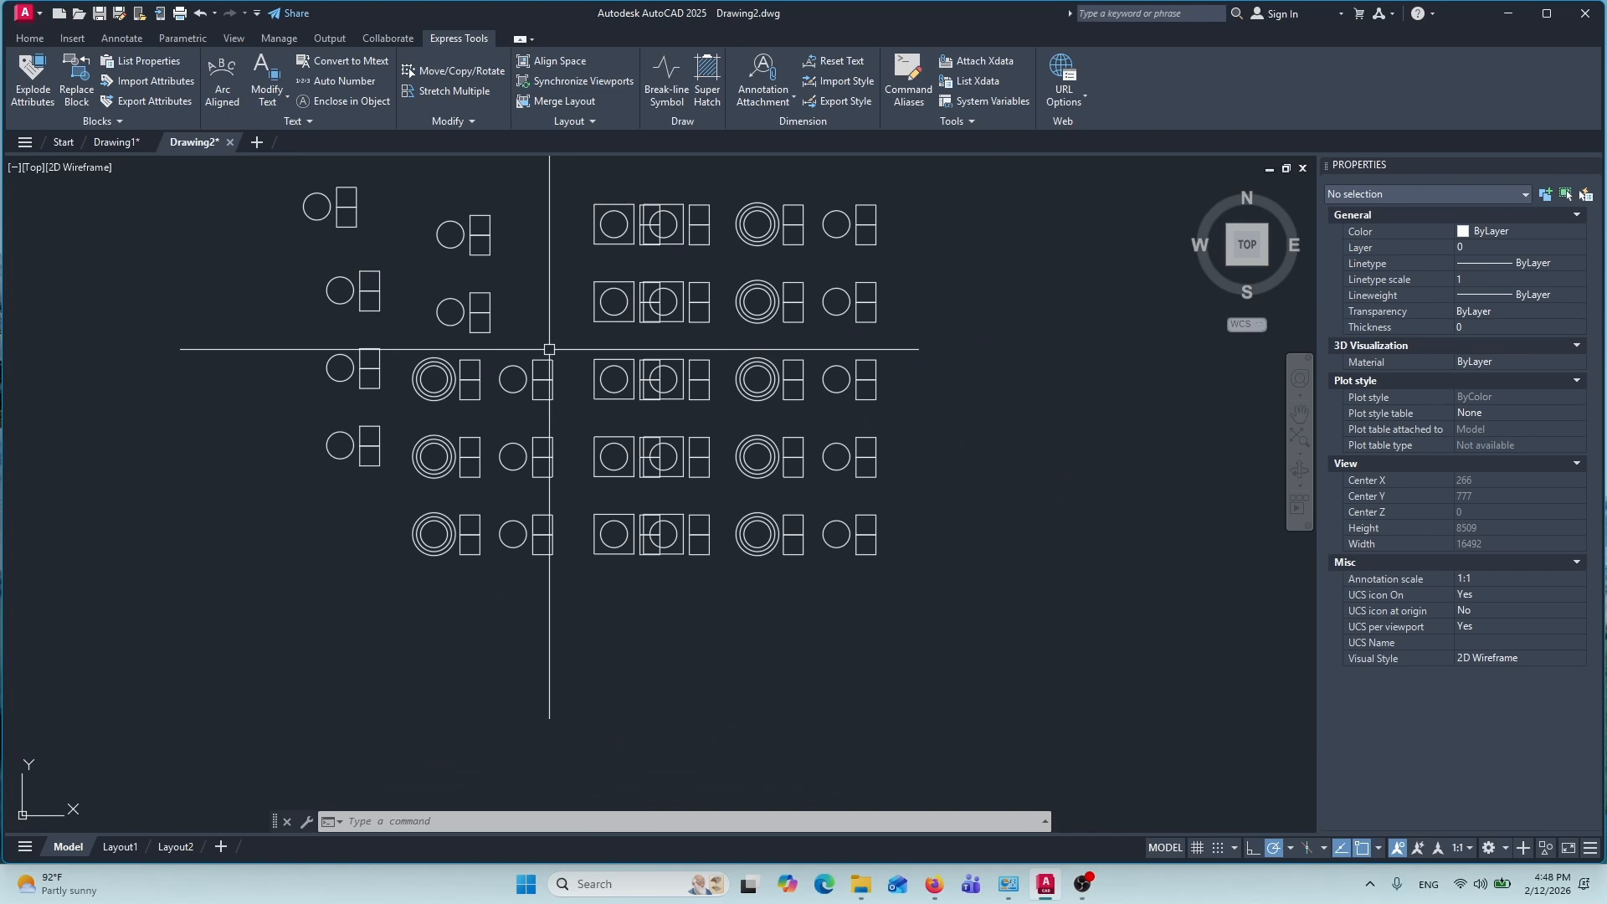
{"action": "scroll", "coordinate": [544, 343], "scroll_direction": "down", "scroll_amount": 2}
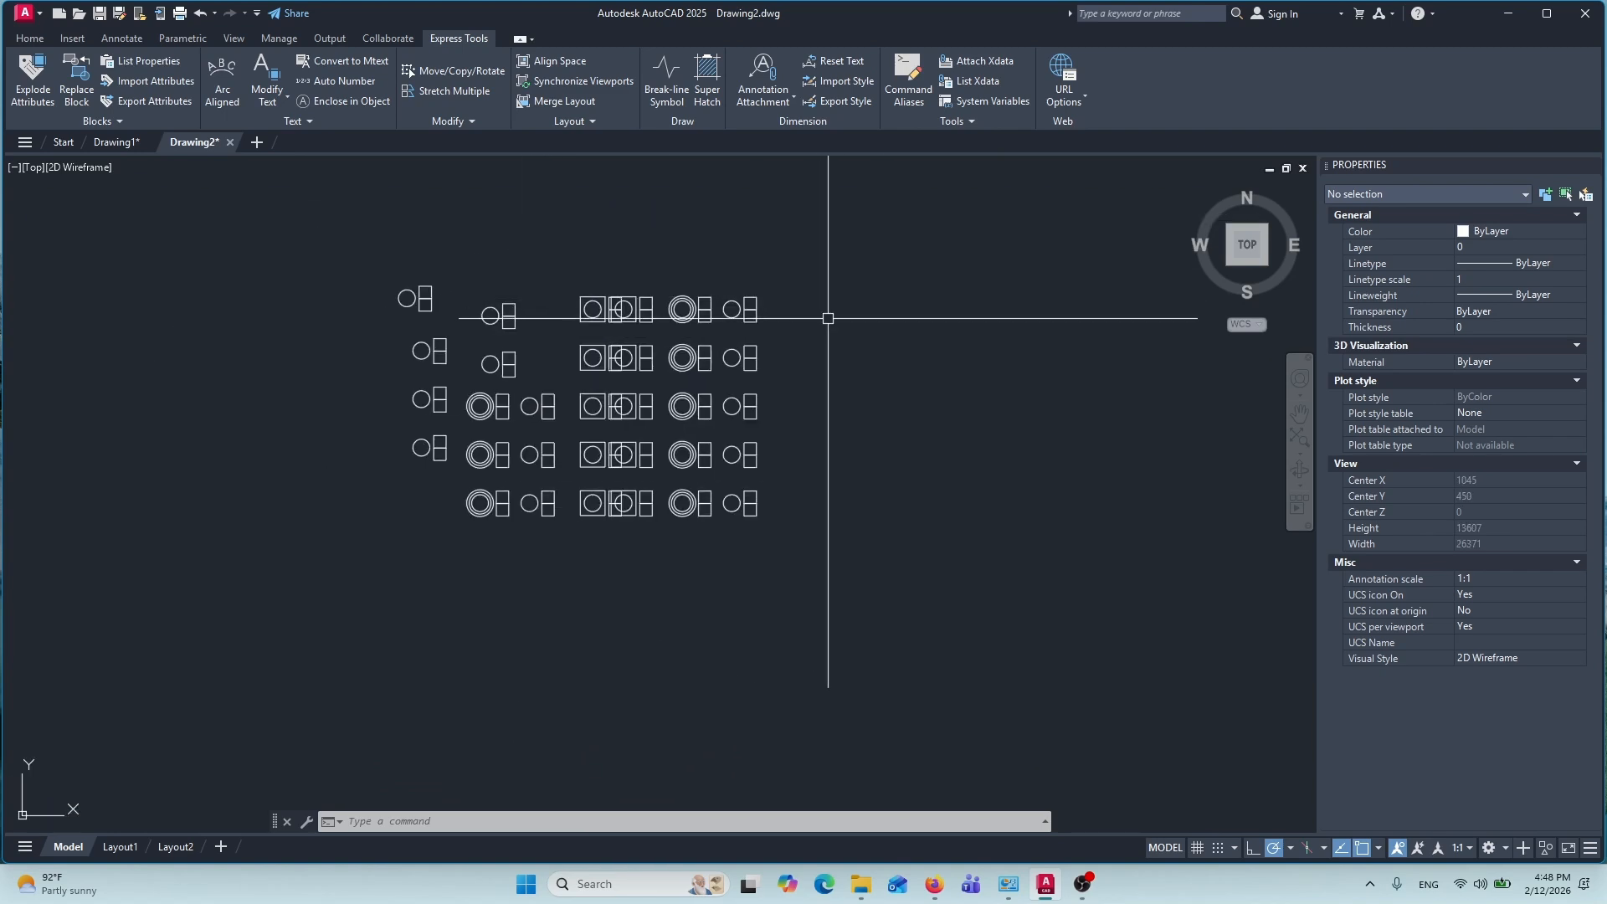
{"action": "key", "text": "Escape"}
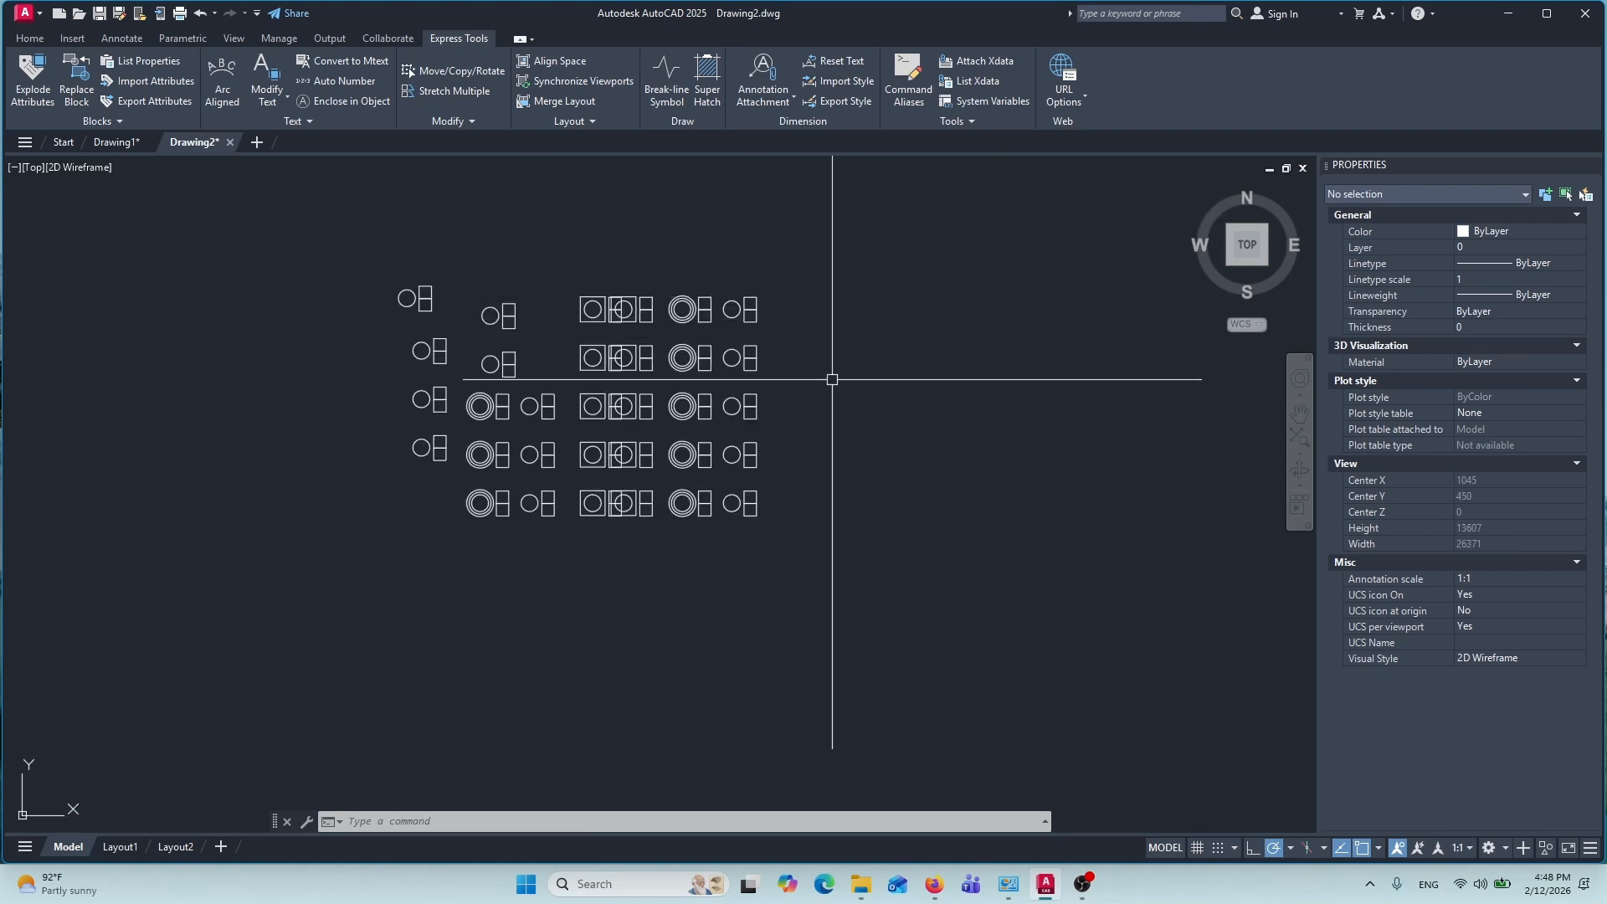
Switch to File Explorer to find CB(Count Block).lsp in the My Lsp folder, and return to AutoCAD
{"action": "left_click", "coordinate": [859, 884]}
{"action": "left_click", "coordinate": [110, 73]}
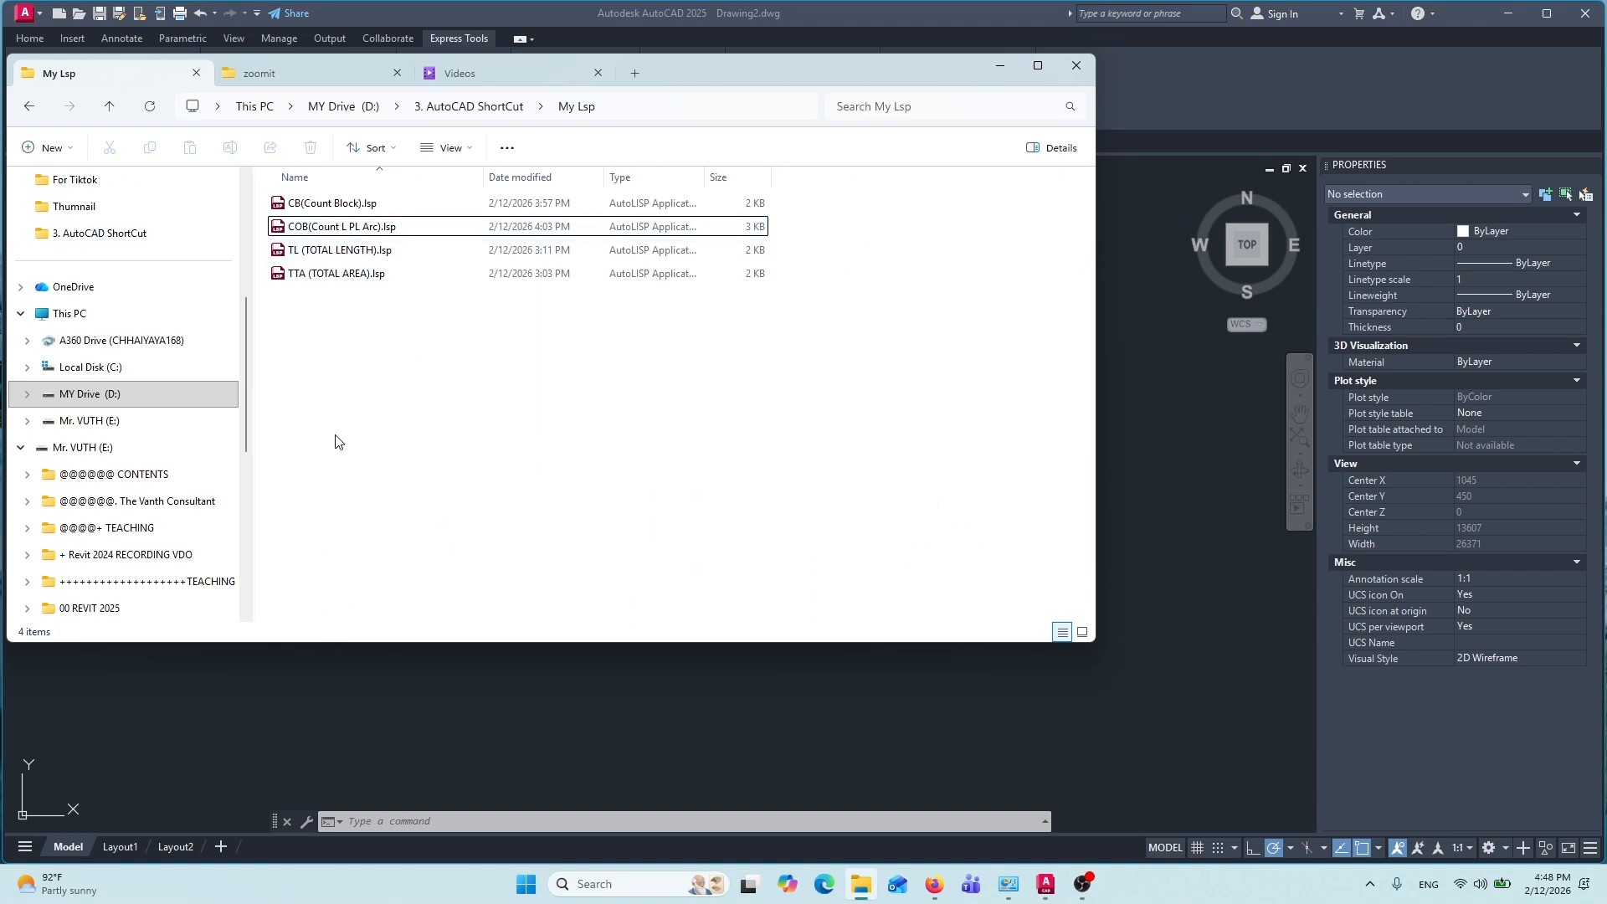
{"action": "left_click", "coordinate": [342, 201]}
{"action": "left_click", "coordinate": [517, 714]}
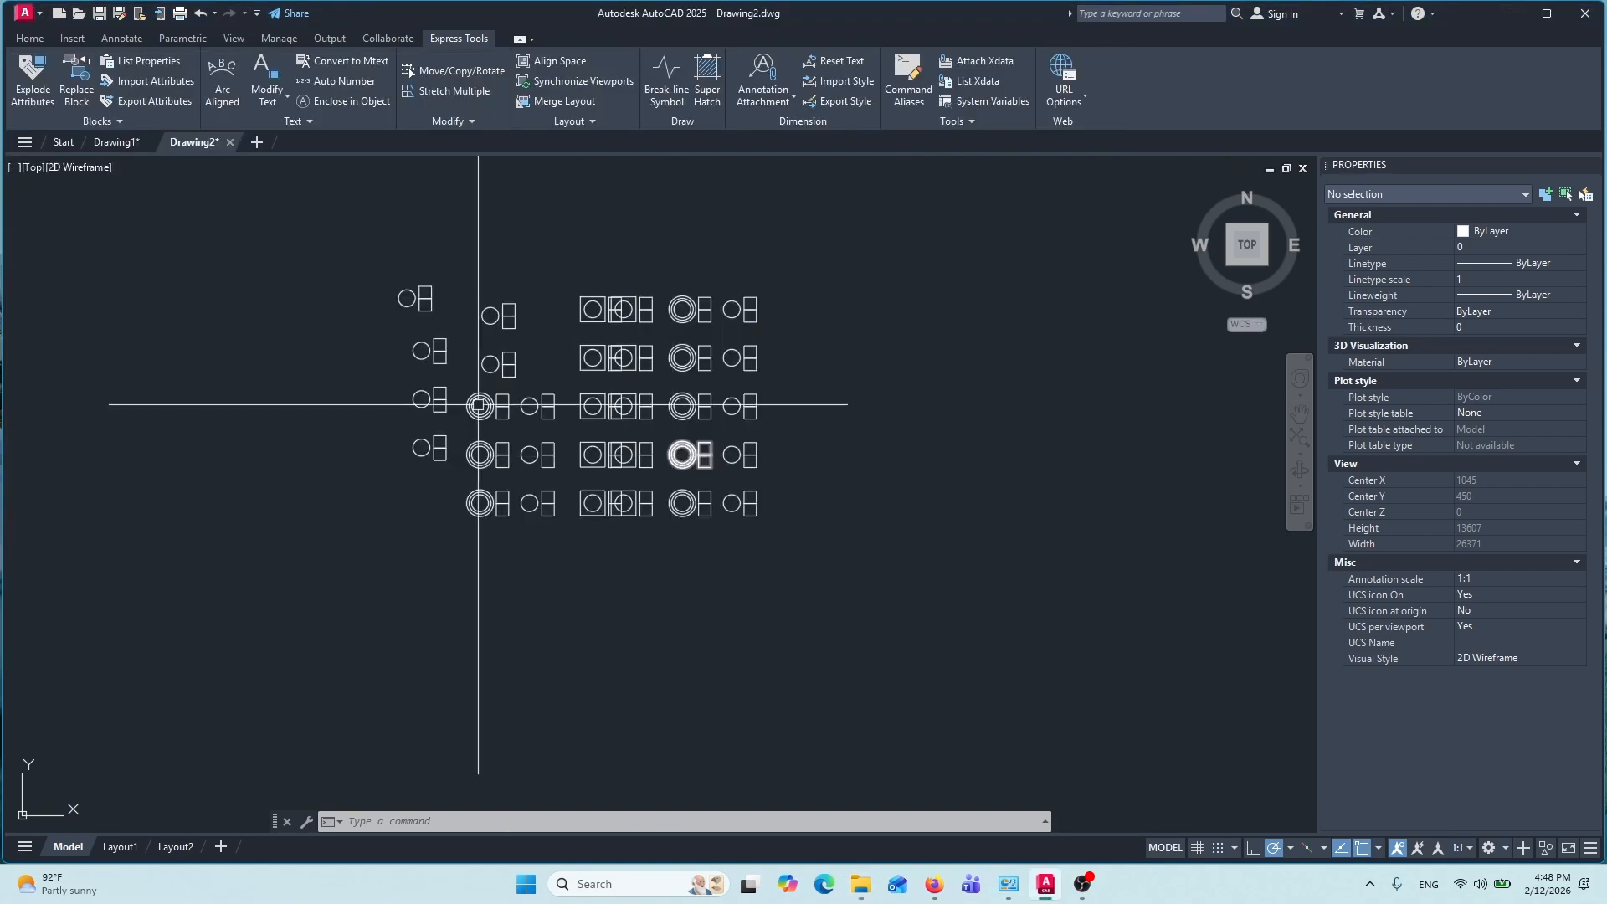
View the LISP files of the My Lsp folder in the Load/Unload Applications dialog and close it
{"action": "middle_click_drag", "start_coordinate": [497, 342], "coordinate": [535, 386]}
{"action": "type", "text": "AP"}
{"action": "key", "text": "Return"}
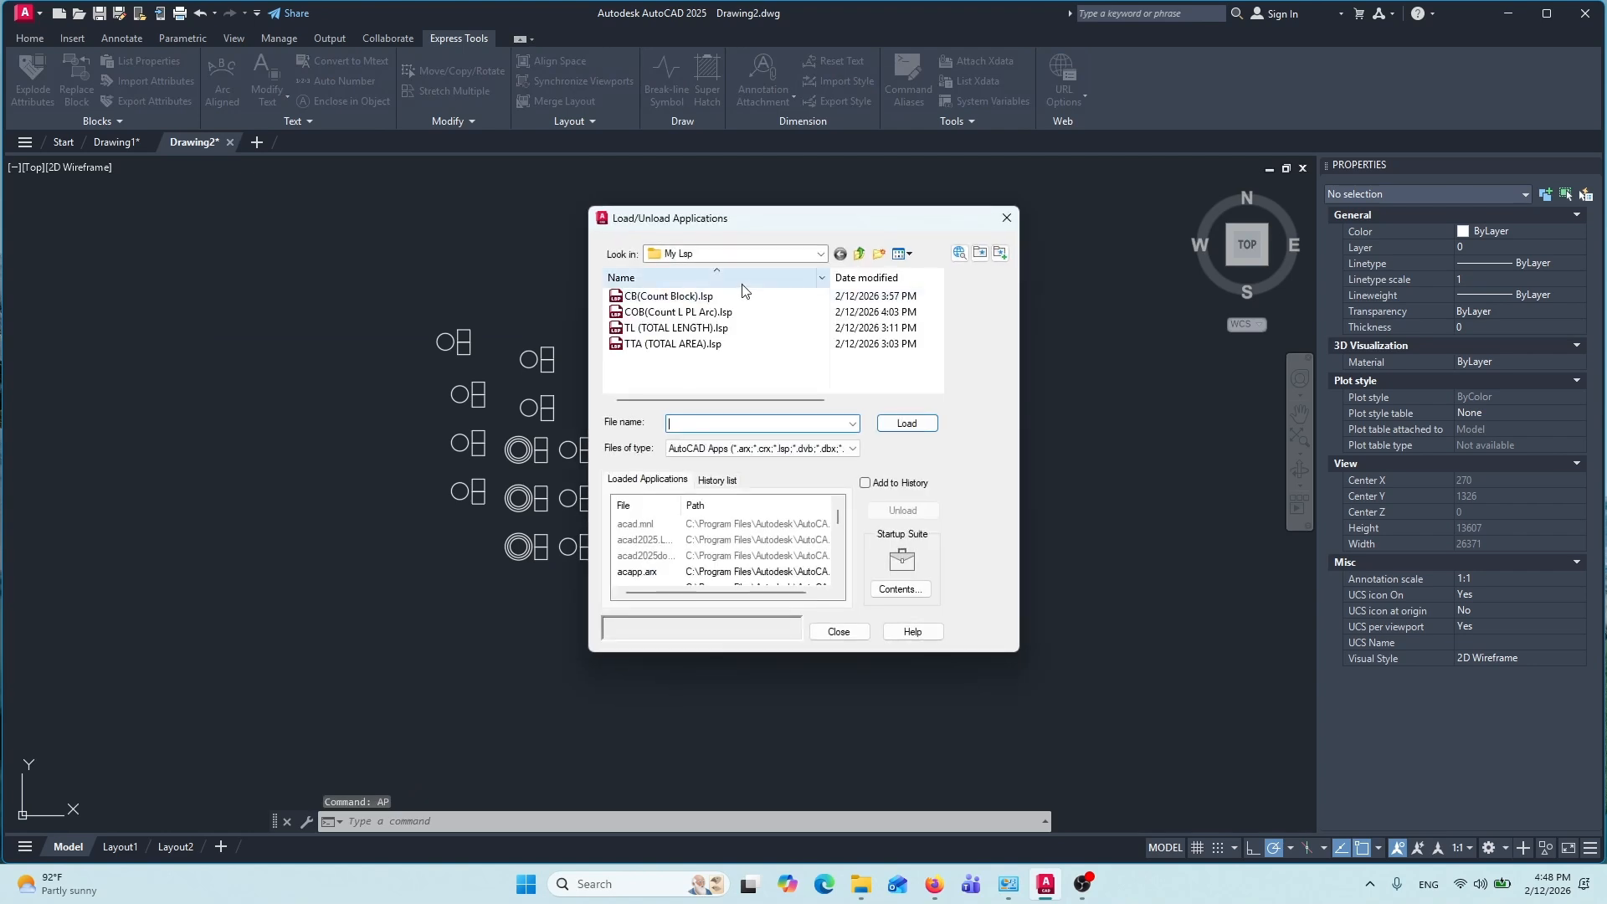
{"action": "left_click", "coordinate": [840, 633]}
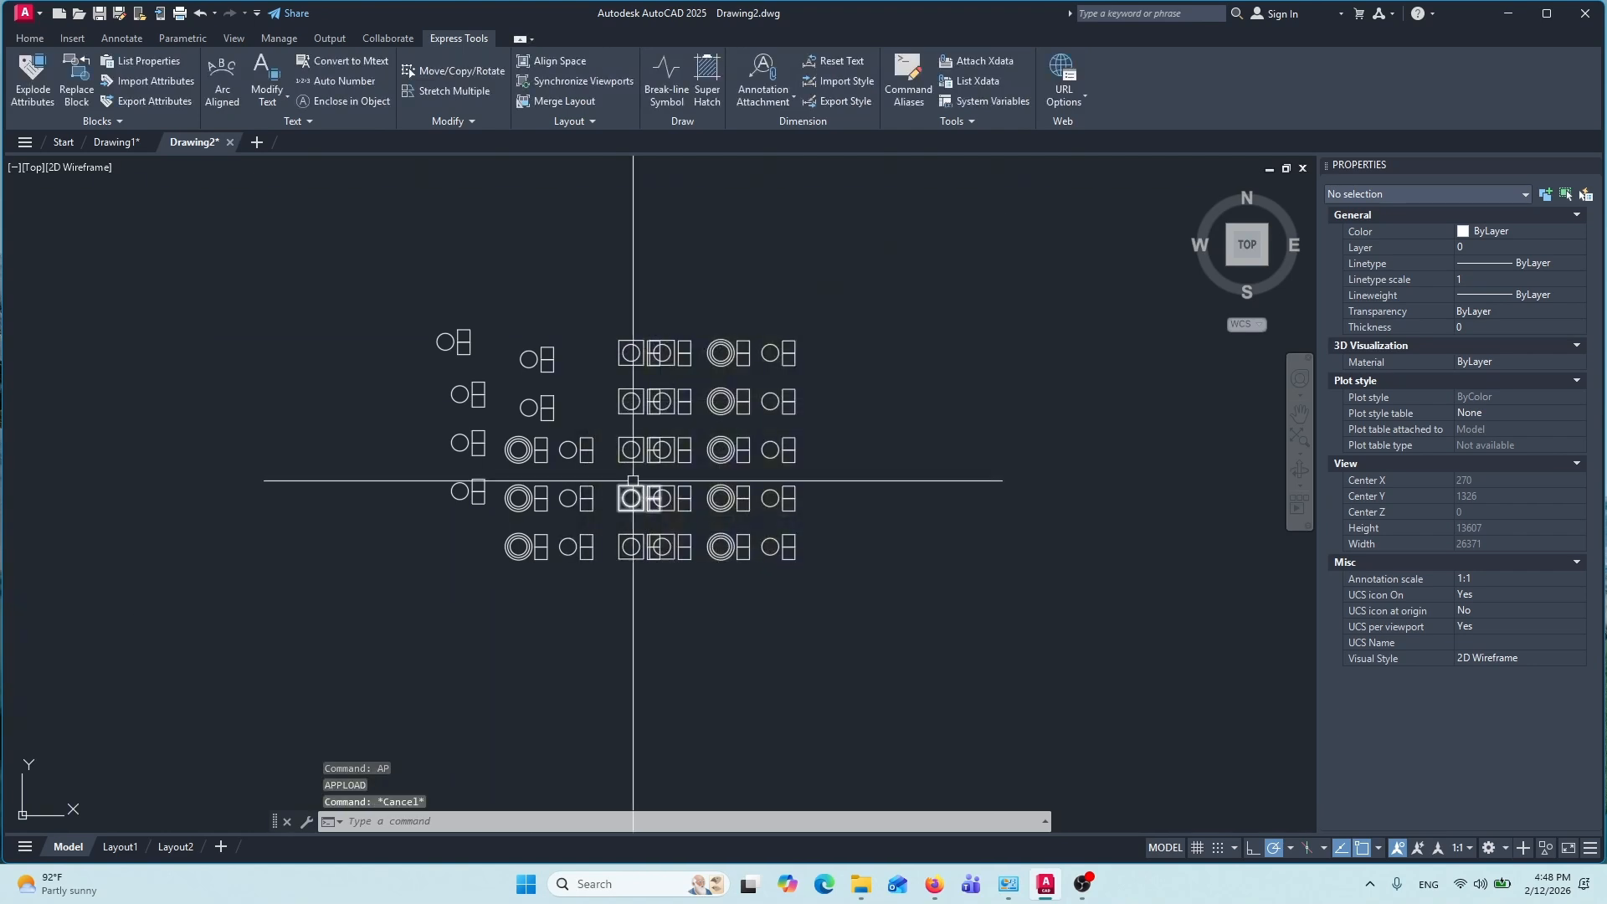
Count all blocks with the CB command and place the count text just right of them
{"action": "scroll", "coordinate": [613, 342], "scroll_direction": "up", "scroll_amount": 2}
{"action": "scroll", "coordinate": [753, 368], "scroll_direction": "down", "scroll_amount": 2}
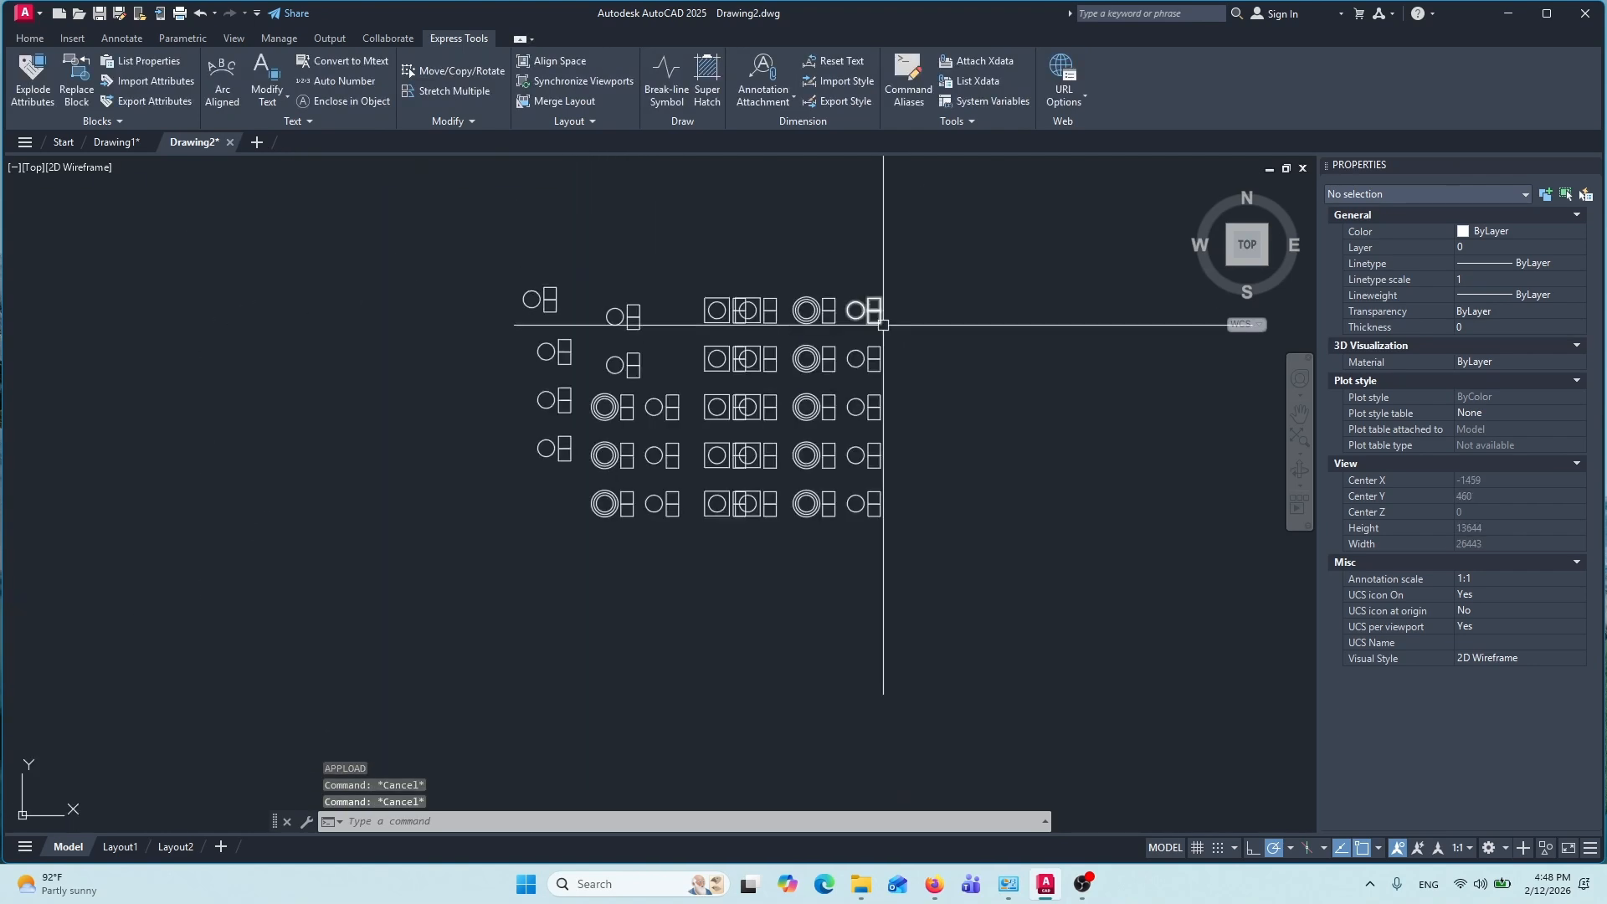
{"action": "key", "text": "Return"}
{"action": "left_click", "coordinate": [976, 226]}
{"action": "left_click", "coordinate": [710, 520]}
{"action": "key", "text": "Return"}
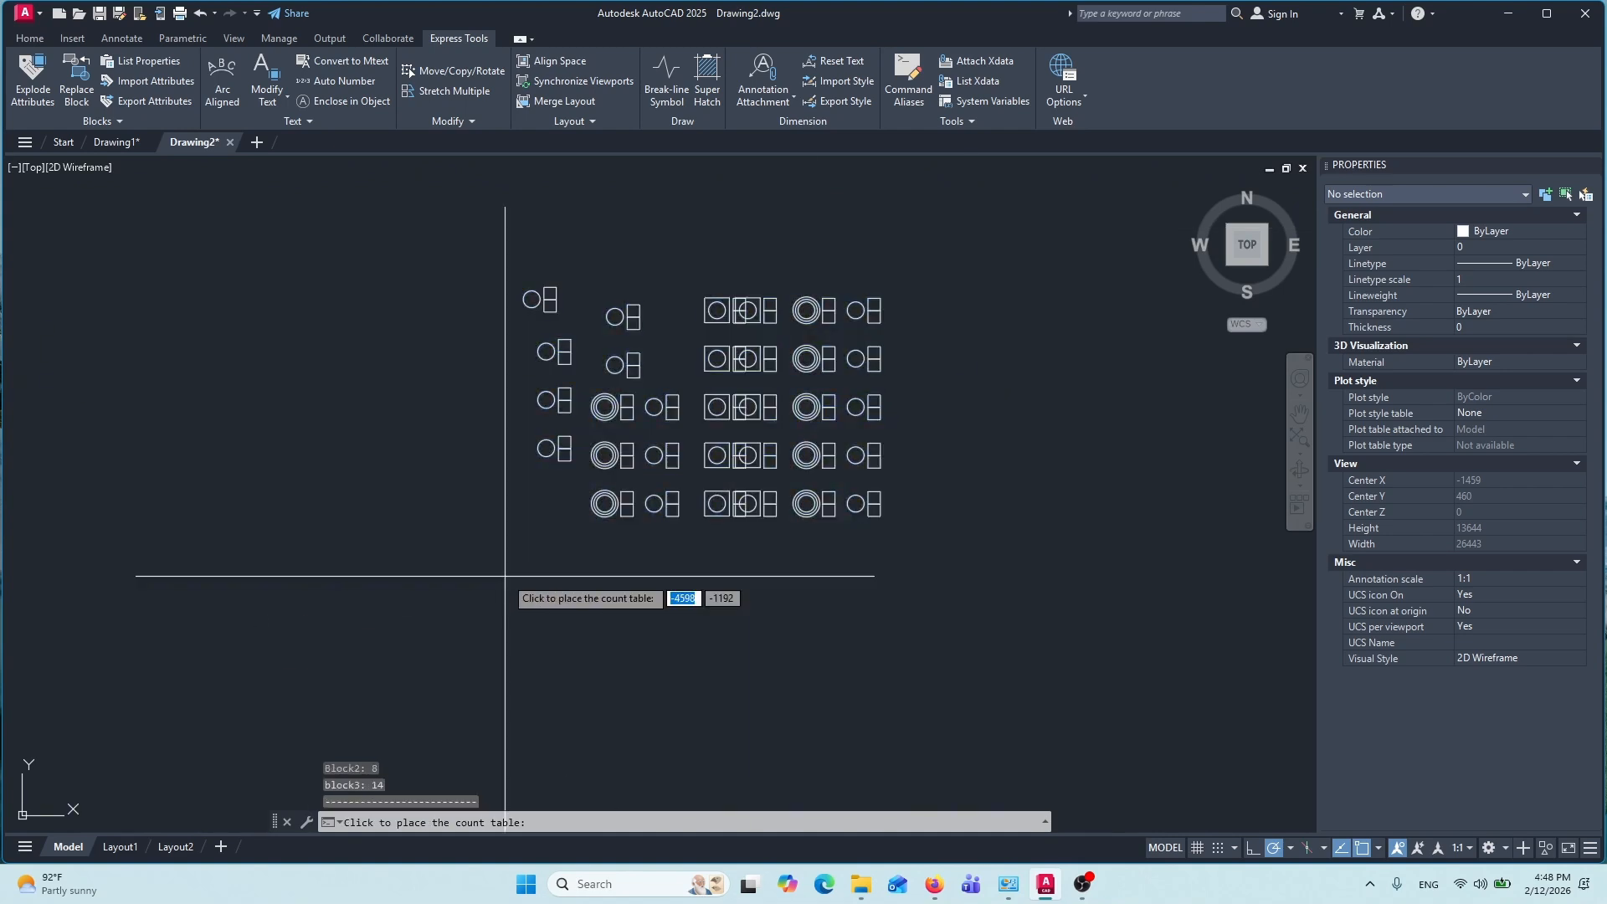
{"action": "left_click", "coordinate": [929, 355]}
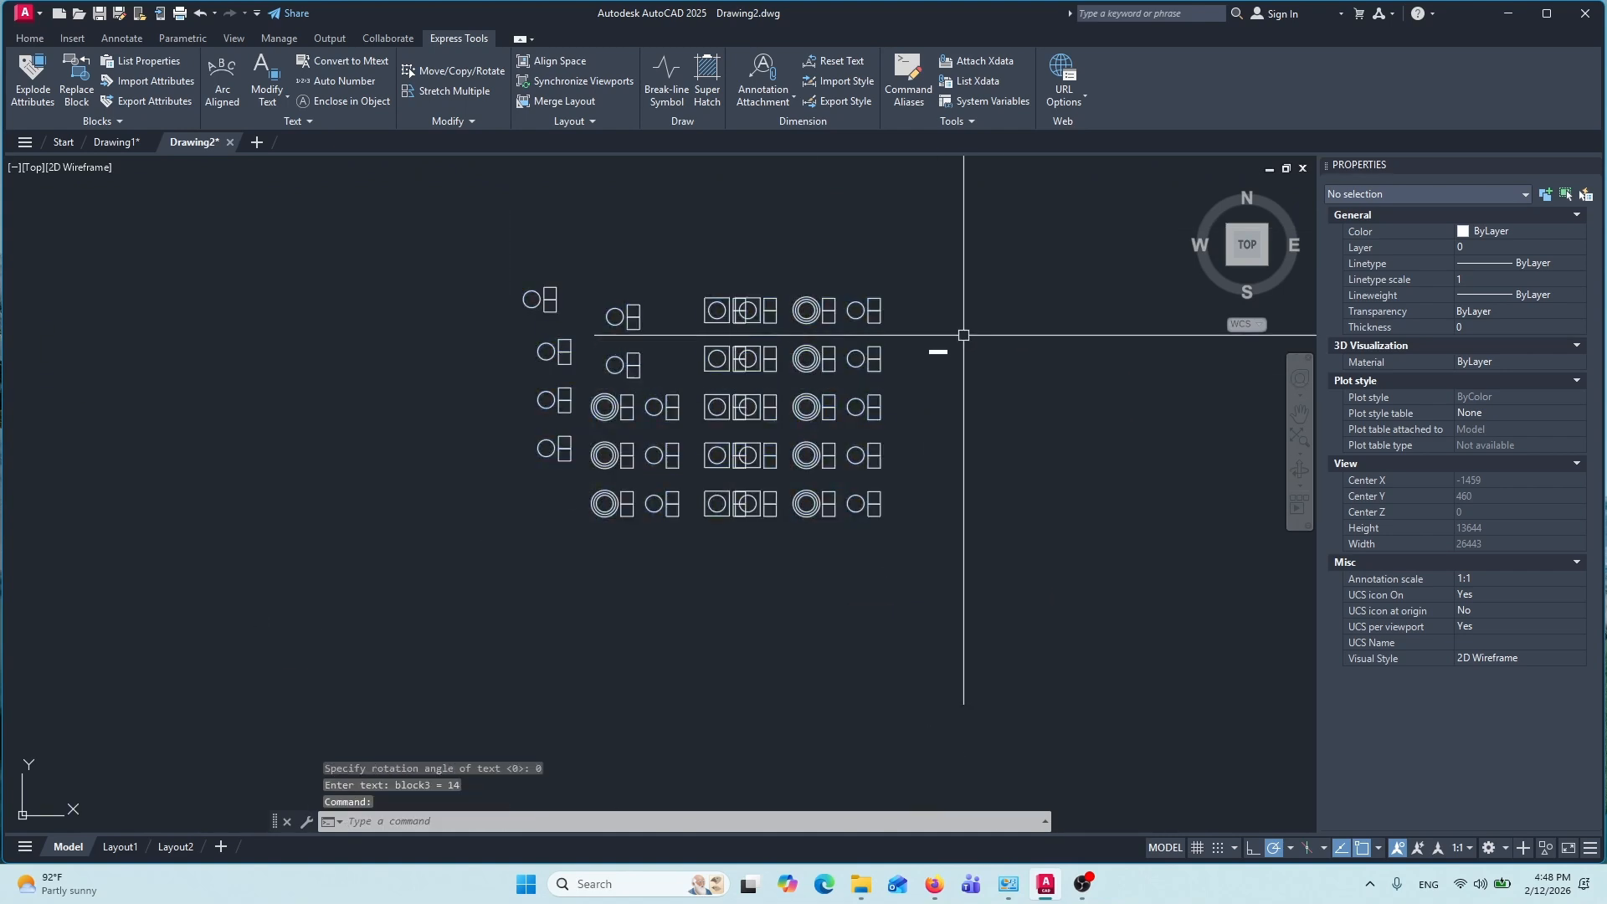
{"action": "key", "text": "Escape"}
{"action": "scroll", "coordinate": [954, 343], "scroll_direction": "up", "scroll_amount": 15}
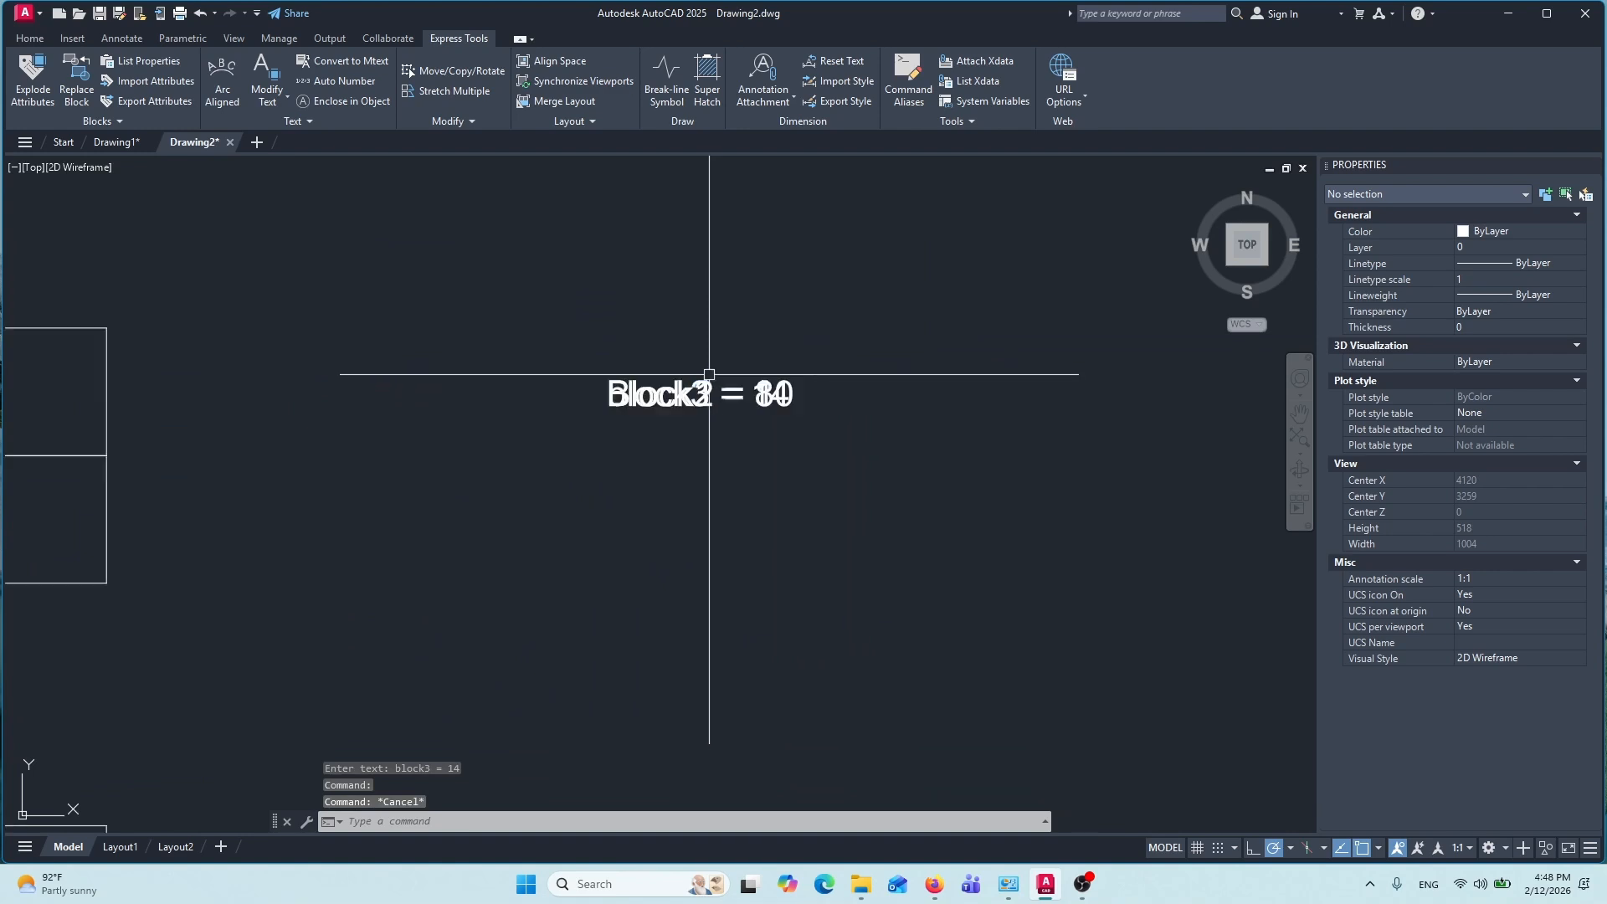
Erase the three tiny overlapping count text lines
{"action": "scroll", "coordinate": [709, 374], "scroll_direction": "down", "scroll_amount": 1}
{"action": "left_click", "coordinate": [829, 330]}
{"action": "left_click", "coordinate": [477, 495]}
{"action": "type", "text": "e"}
{"action": "key", "text": "Return"}
Count all blocks again with the CB command and place the count text with a text height of 100
{"action": "scroll", "coordinate": [604, 418], "scroll_direction": "down", "scroll_amount": 5}
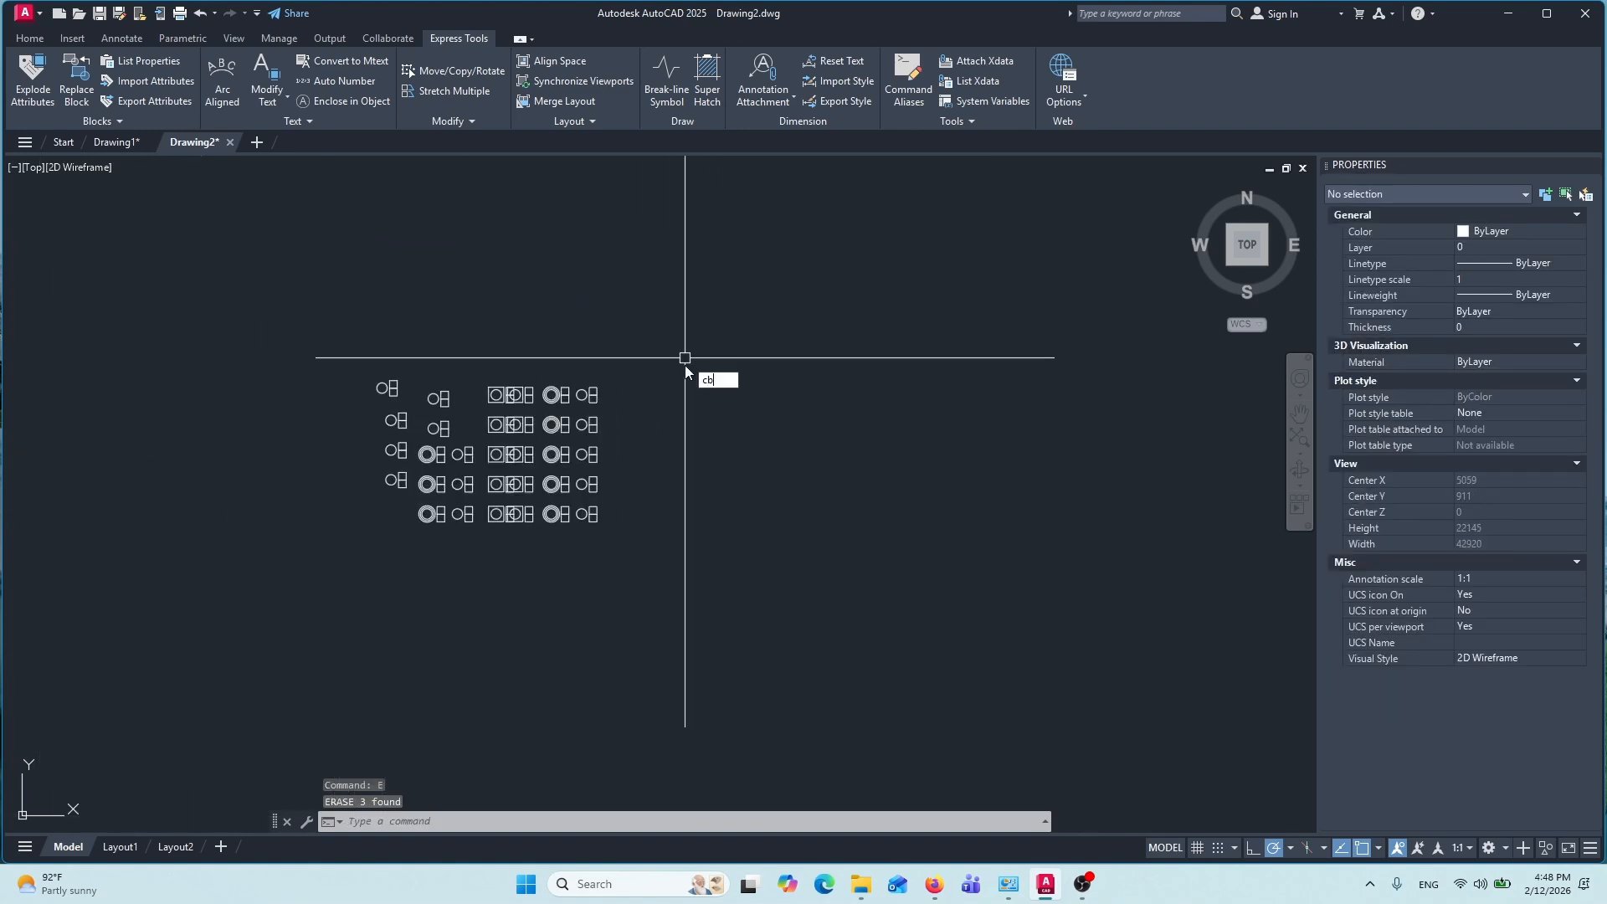
{"action": "key", "text": "Return"}
{"action": "left_click", "coordinate": [728, 312]}
{"action": "left_click", "coordinate": [248, 641]}
{"action": "key", "text": "Return"}
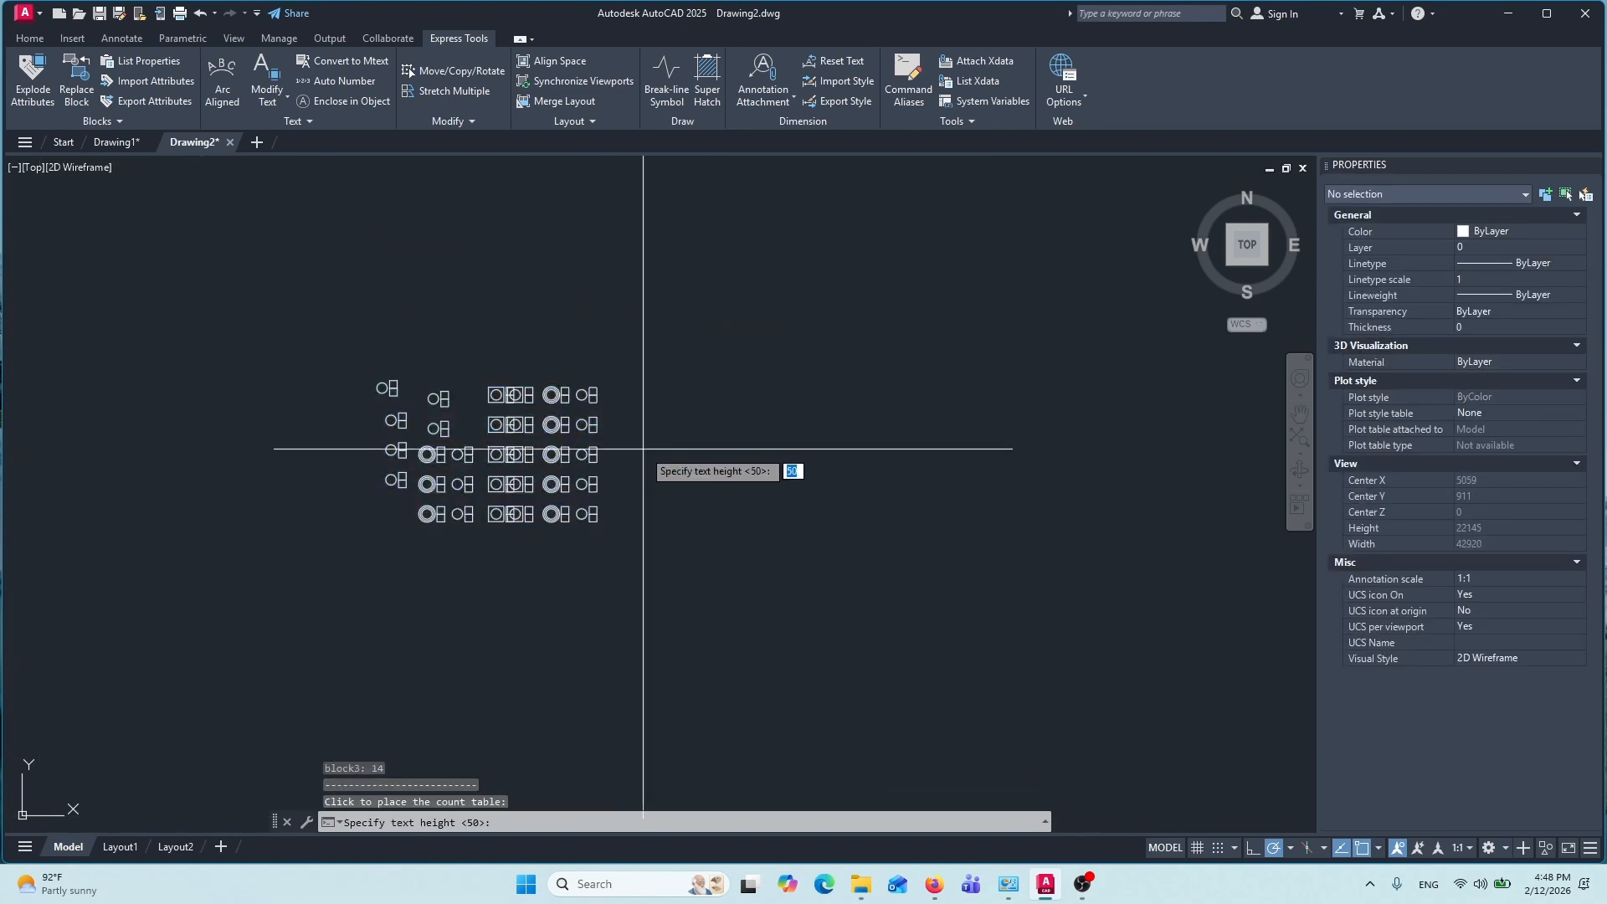
{"action": "type", "text": "100"}
{"action": "key", "text": "Return"}
{"action": "scroll", "coordinate": [666, 447], "scroll_direction": "up", "scroll_amount": 10}
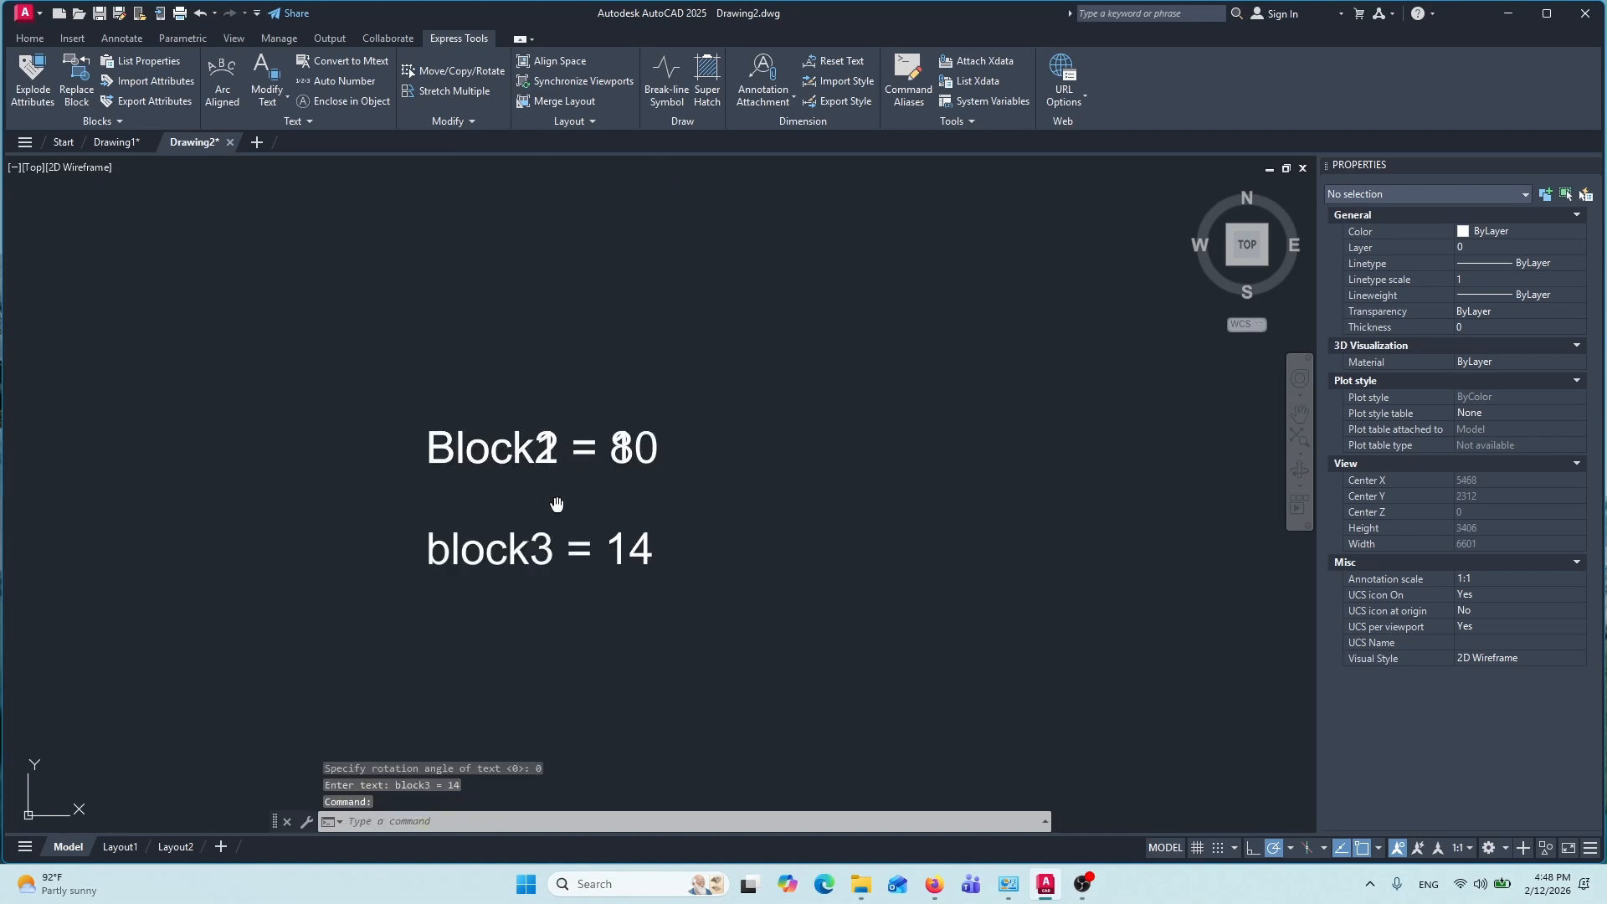
Move the Block1 count line straight up so it no longer overlaps the Block2 line
{"action": "middle_click_drag", "start_coordinate": [556, 506], "coordinate": [659, 432]}
{"action": "scroll", "coordinate": [699, 398], "scroll_direction": "up", "scroll_amount": 2}
{"action": "scroll", "coordinate": [699, 398], "scroll_direction": "down", "scroll_amount": 2}
{"action": "left_click", "coordinate": [758, 402]}
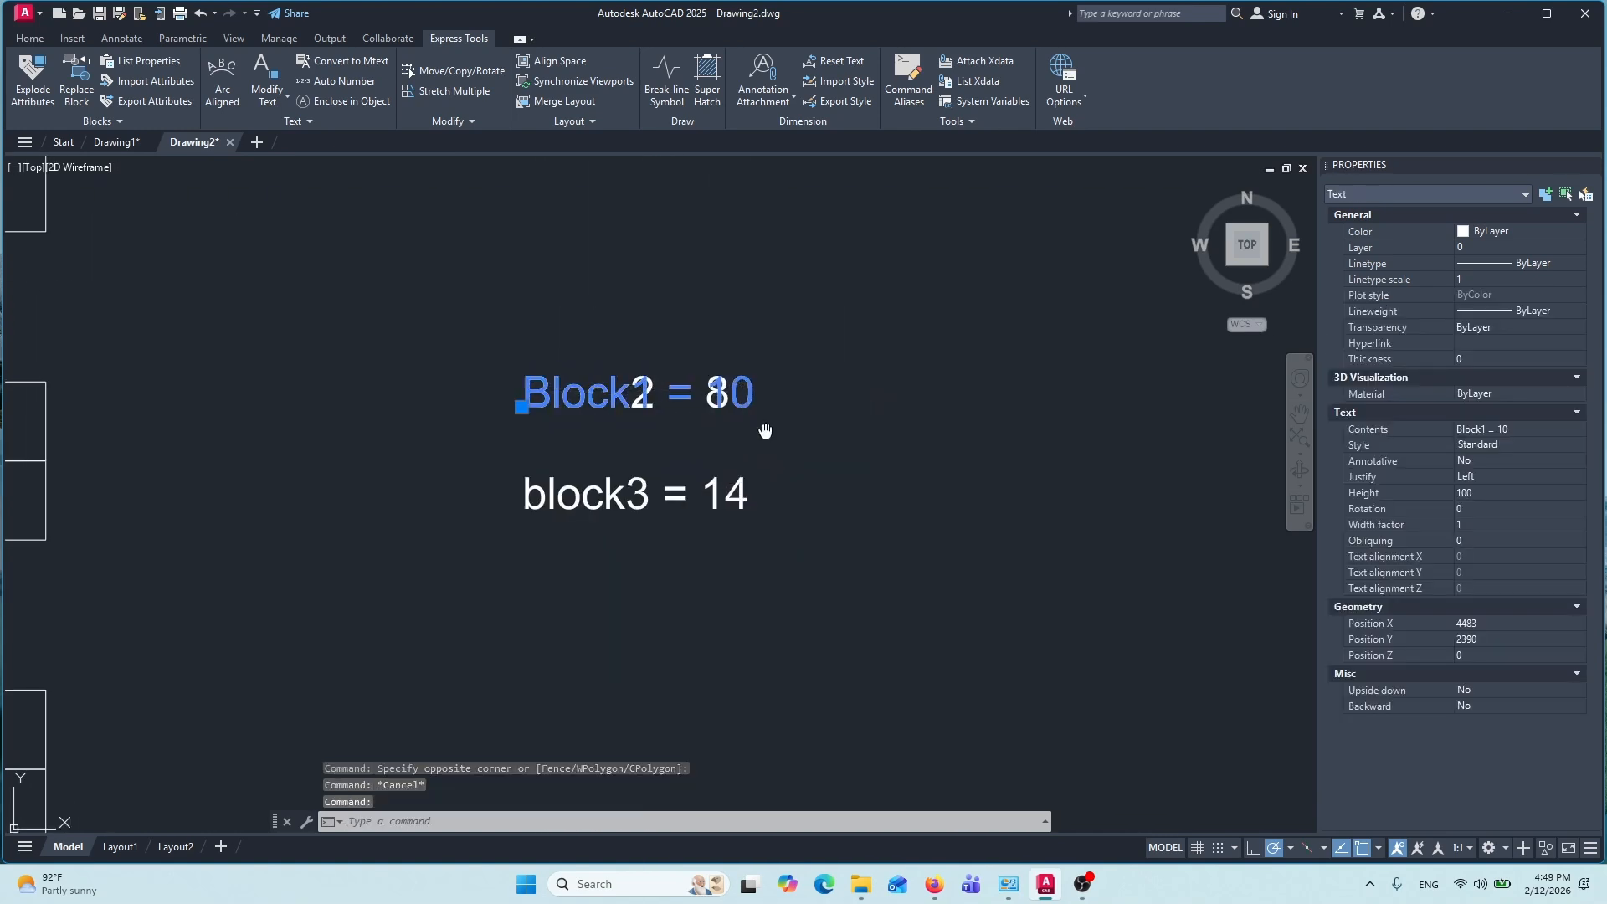
{"action": "type", "text": "m"}
{"action": "key", "text": "Return"}
{"action": "left_click", "coordinate": [862, 392]}
{"action": "left_click", "coordinate": [861, 285]}
{"action": "key", "text": "Escape"}
{"action": "scroll", "coordinate": [741, 461], "scroll_direction": "down", "scroll_amount": 1}
{"action": "middle_click_drag", "start_coordinate": [741, 461], "coordinate": [868, 414]}
{"action": "scroll", "coordinate": [882, 298], "scroll_direction": "down", "scroll_amount": 1}
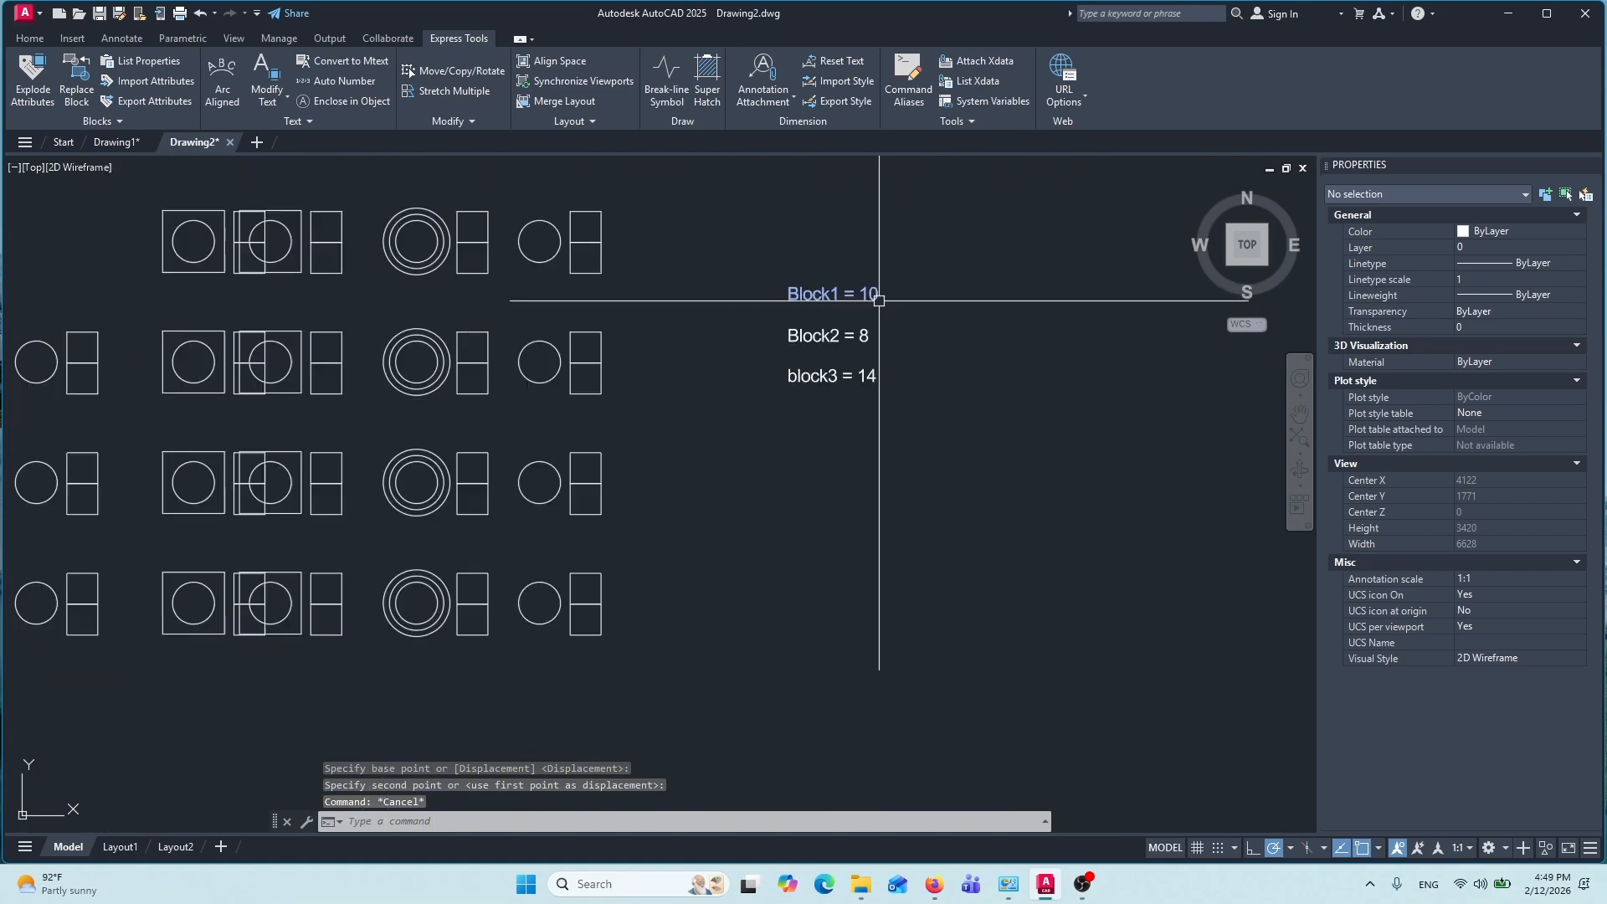
Copy the five rows of Block1, Block2 and block3 blocks in the right-hand group to the far left of the drawing
{"action": "scroll", "coordinate": [860, 343], "scroll_direction": "up", "scroll_amount": 1}
{"action": "scroll", "coordinate": [870, 389], "scroll_direction": "down", "scroll_amount": 6}
{"action": "middle_click_drag", "start_coordinate": [784, 330], "coordinate": [758, 359]}
{"action": "left_click", "coordinate": [758, 266]}
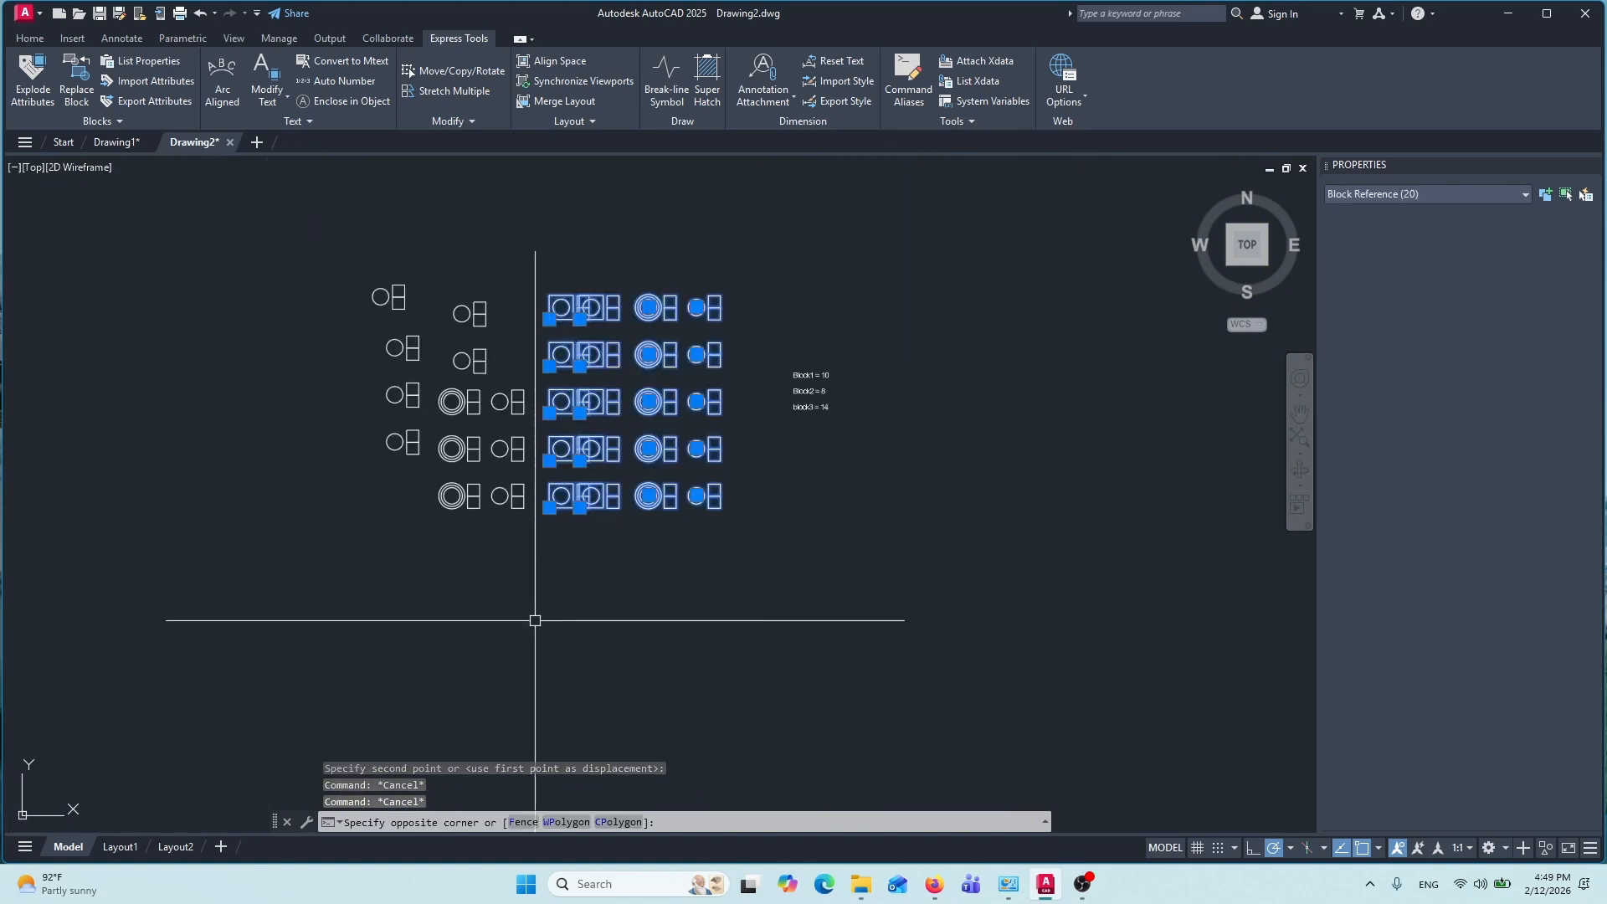
{"action": "left_click", "coordinate": [537, 620]}
{"action": "type", "text": "cc"}
{"action": "key", "text": "Return"}
{"action": "left_click", "coordinate": [703, 581]}
{"action": "left_click", "coordinate": [341, 619]}
{"action": "key", "text": "Escape"}
{"action": "key", "text": "Escape"}
Erase the three count text lines beside the blocks
{"action": "scroll", "coordinate": [864, 358], "scroll_direction": "up", "scroll_amount": 5}
{"action": "left_click", "coordinate": [833, 384]}
{"action": "left_click", "coordinate": [699, 570]}
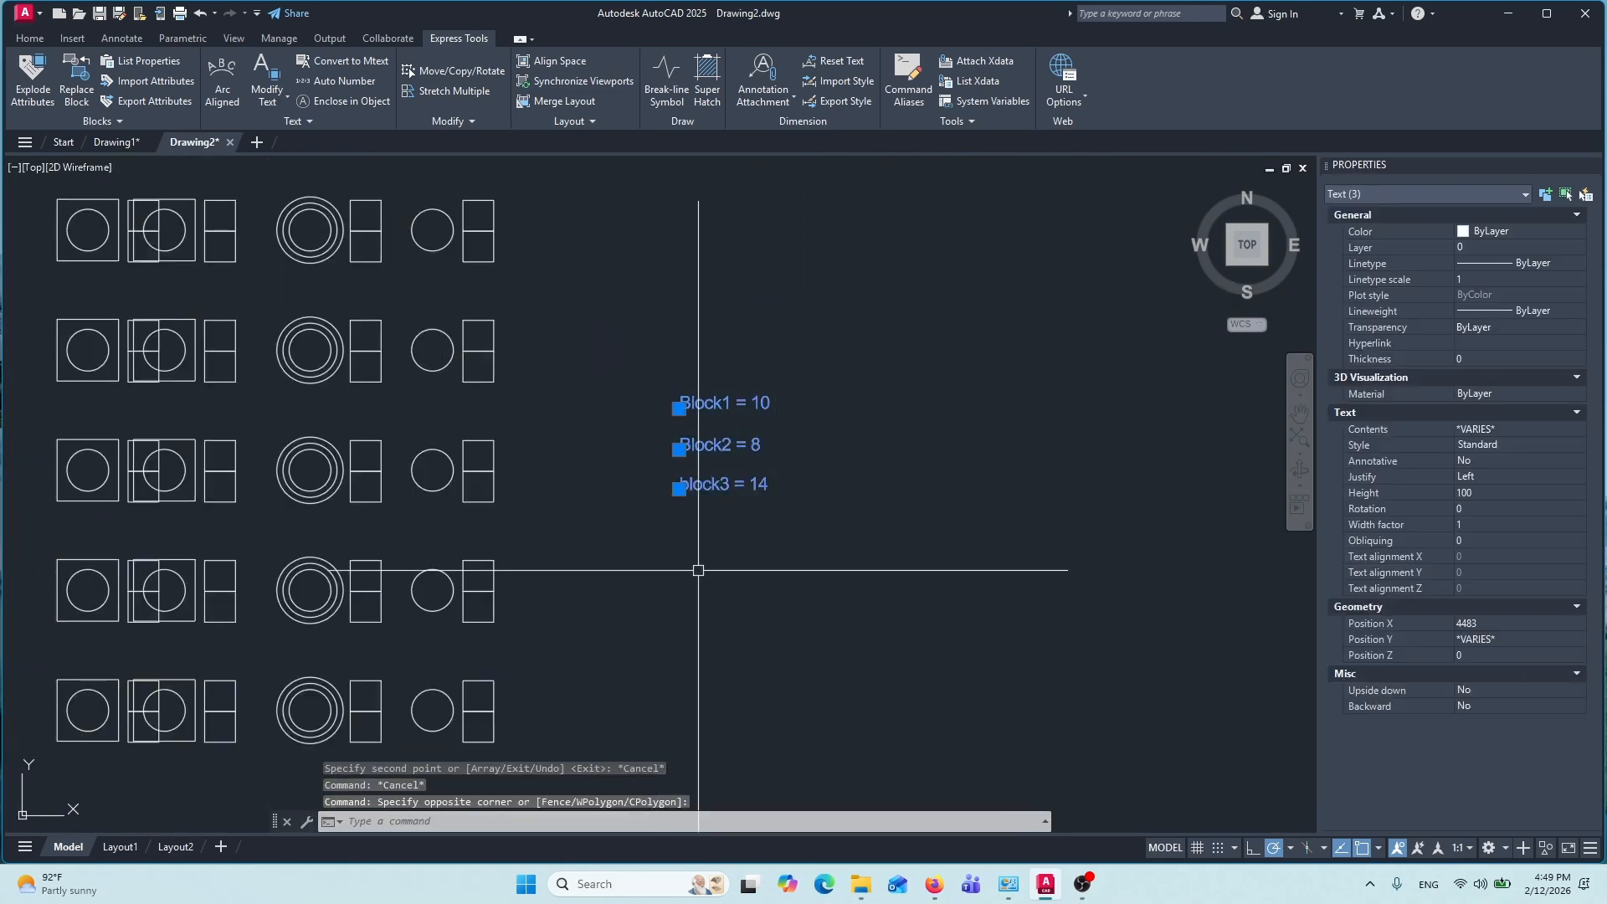
{"action": "type", "text": "e"}
Count the original and copied blocks with the CB command and place the count text right of them
{"action": "scroll", "coordinate": [799, 428], "scroll_direction": "down", "scroll_amount": 5}
{"action": "type", "text": "cb"}
{"action": "key", "text": "Return"}
{"action": "left_click", "coordinate": [794, 263]}
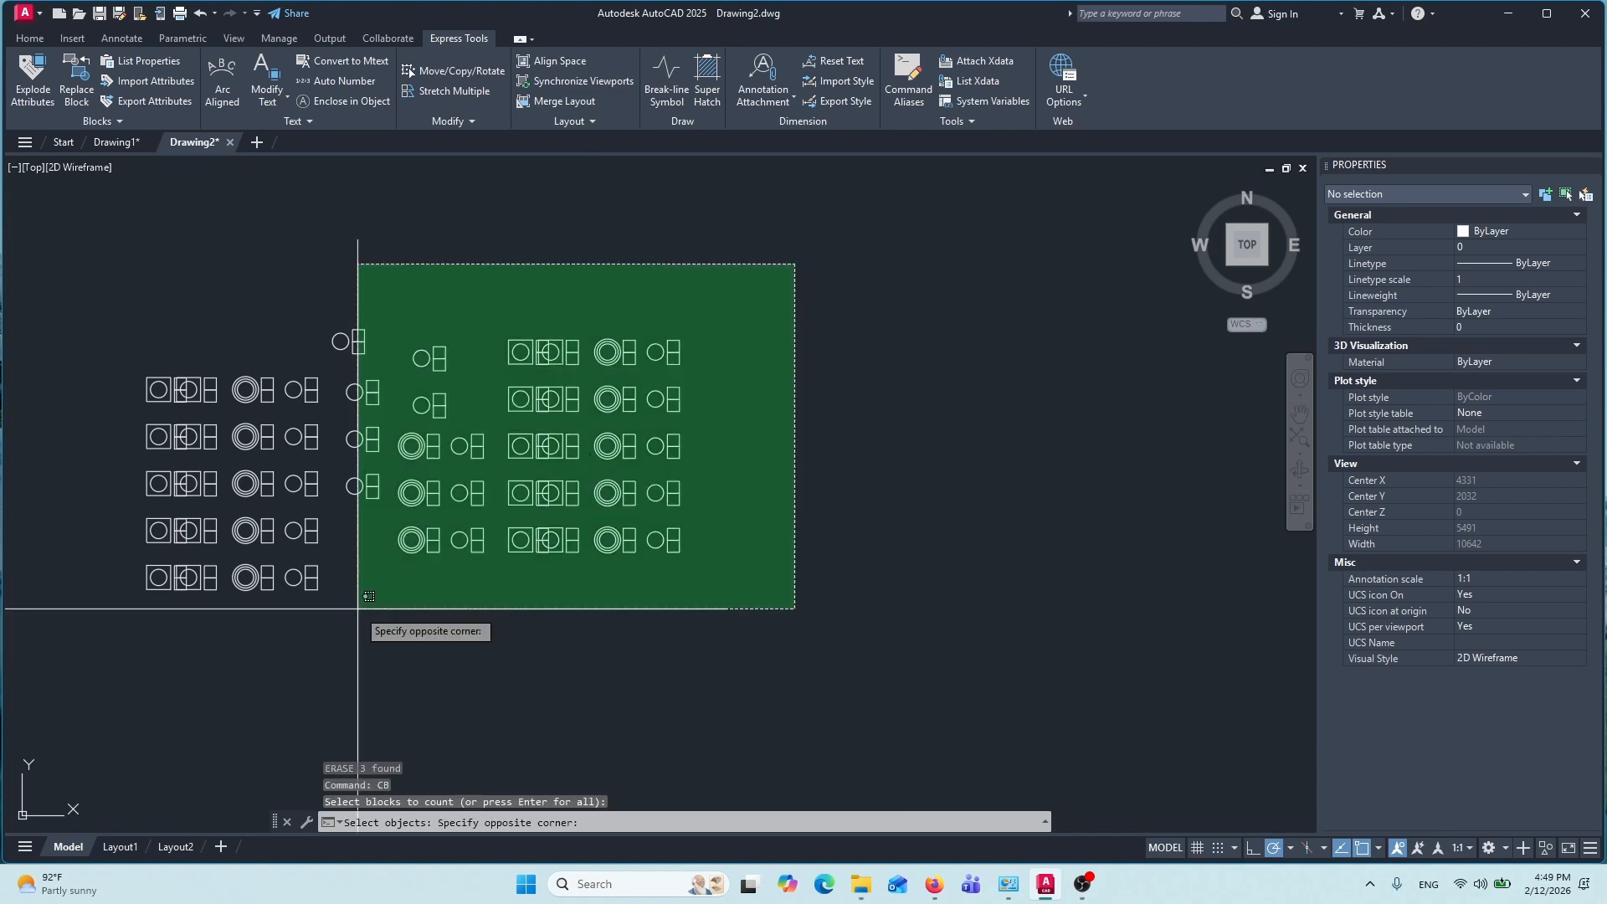
{"action": "left_click", "coordinate": [126, 634]}
{"action": "key", "text": "Return"}
{"action": "left_click", "coordinate": [745, 401]}
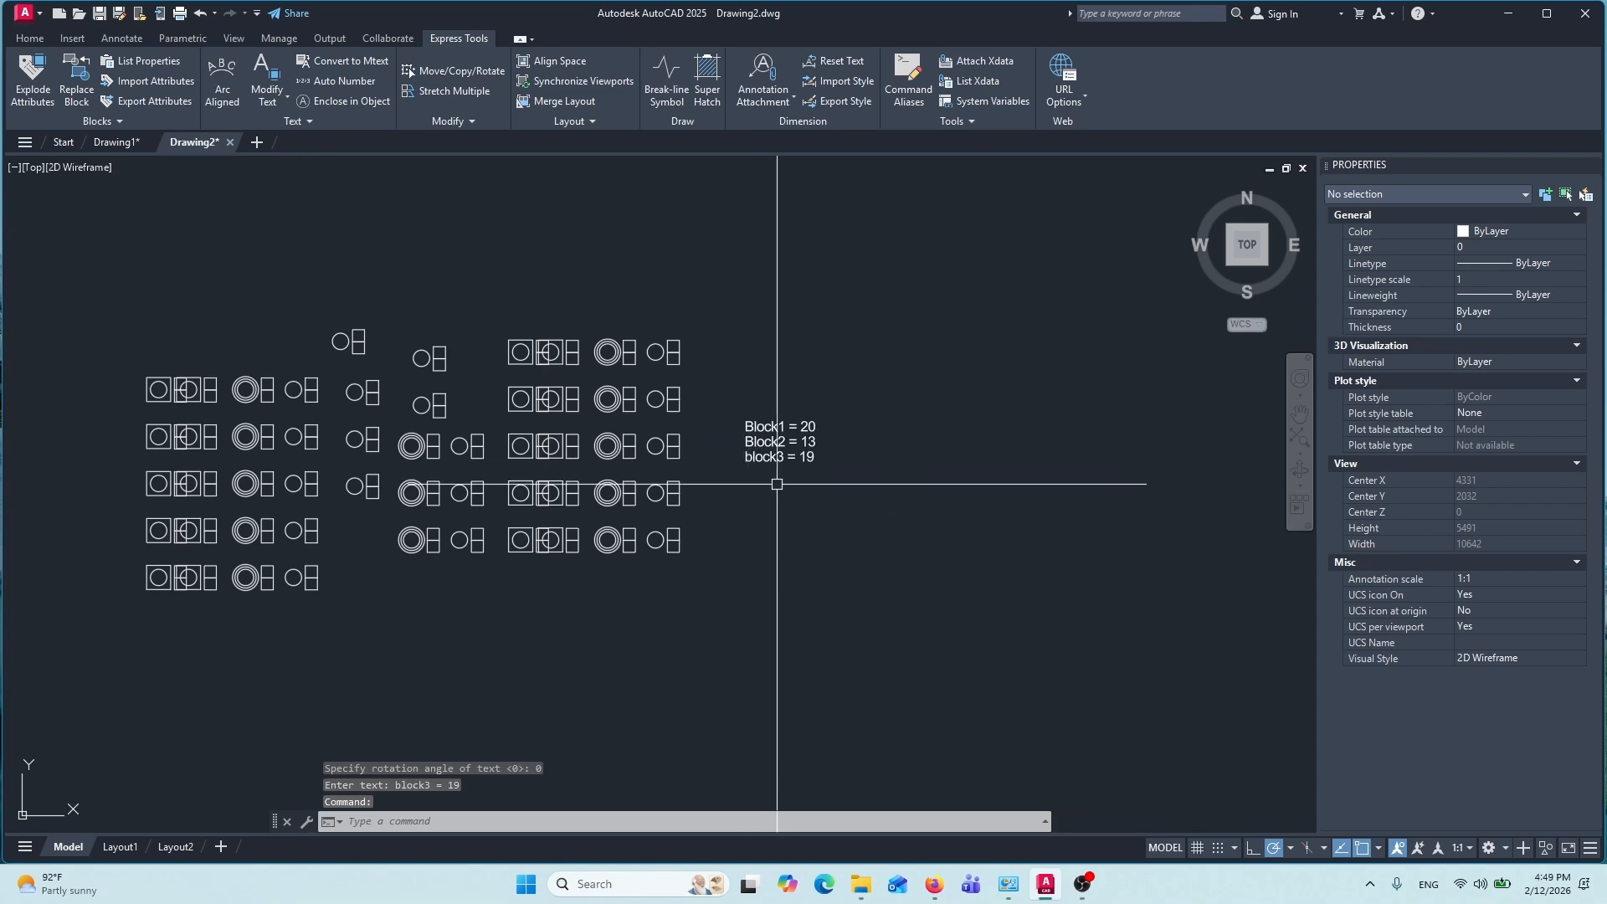
Examine the new Block1, Block2 and block3 count text beside the blocks
{"action": "scroll", "coordinate": [777, 484], "scroll_direction": "up", "scroll_amount": 5}
{"action": "scroll", "coordinate": [699, 377], "scroll_direction": "down", "scroll_amount": 3}
{"action": "scroll", "coordinate": [1036, 485], "scroll_direction": "up", "scroll_amount": 2}
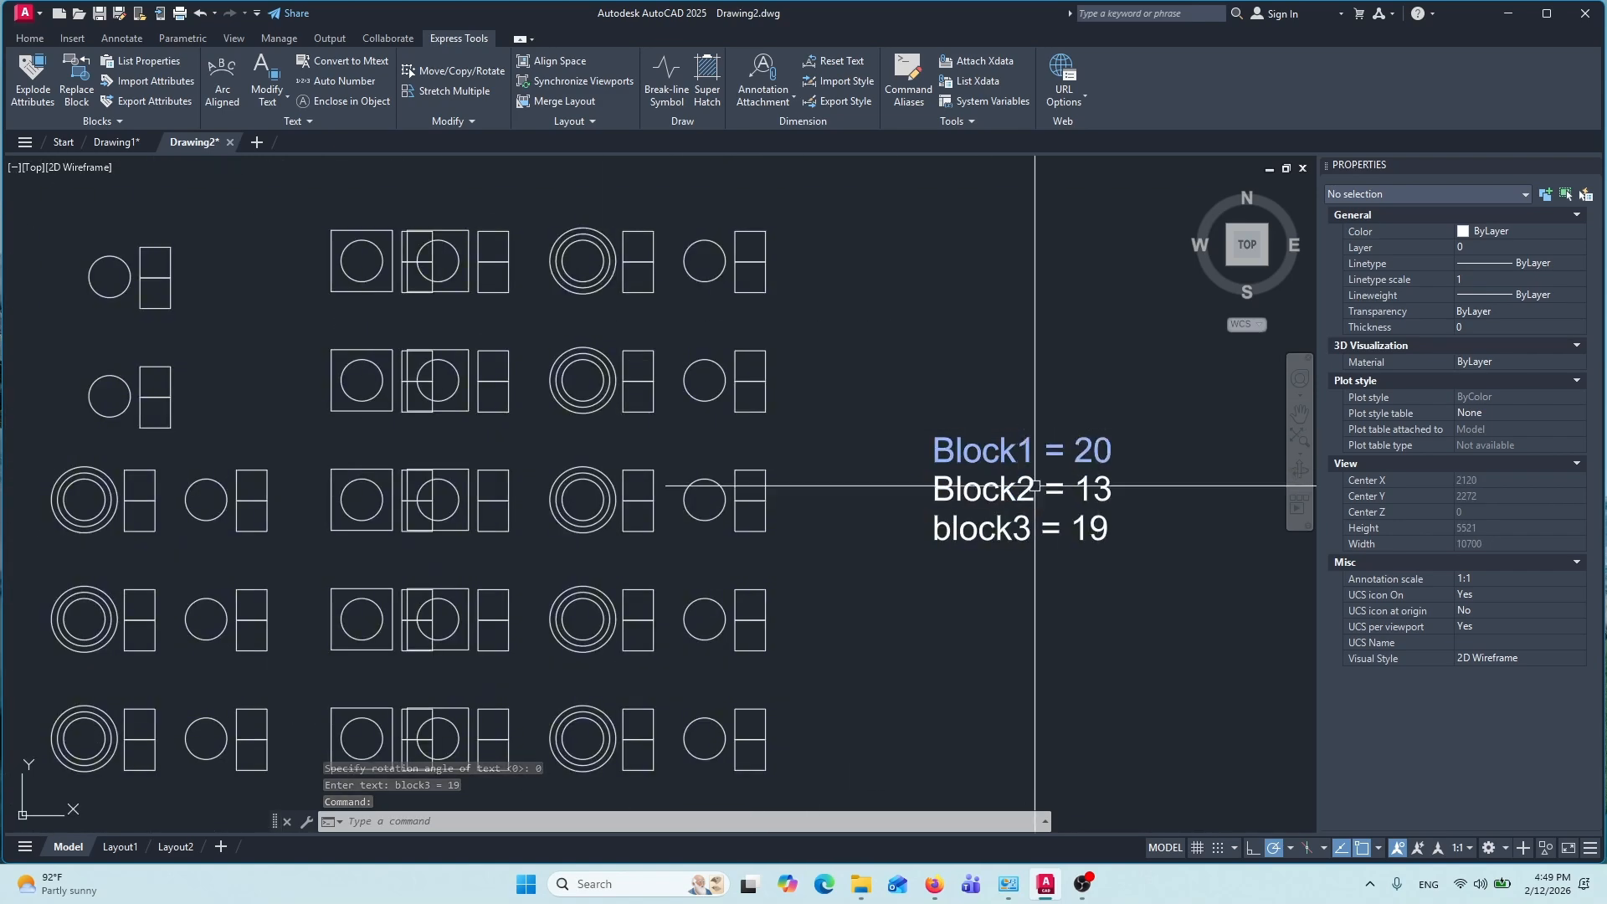
{"action": "scroll", "coordinate": [951, 535], "scroll_direction": "down", "scroll_amount": 4}
{"action": "key", "text": "Escape"}
{"action": "middle_click_drag", "start_coordinate": [932, 519], "coordinate": [745, 452]}
{"action": "key", "text": "Escape"}
{"action": "key", "text": "Escape"}
{"action": "scroll", "coordinate": [574, 421], "scroll_direction": "up", "scroll_amount": 2}
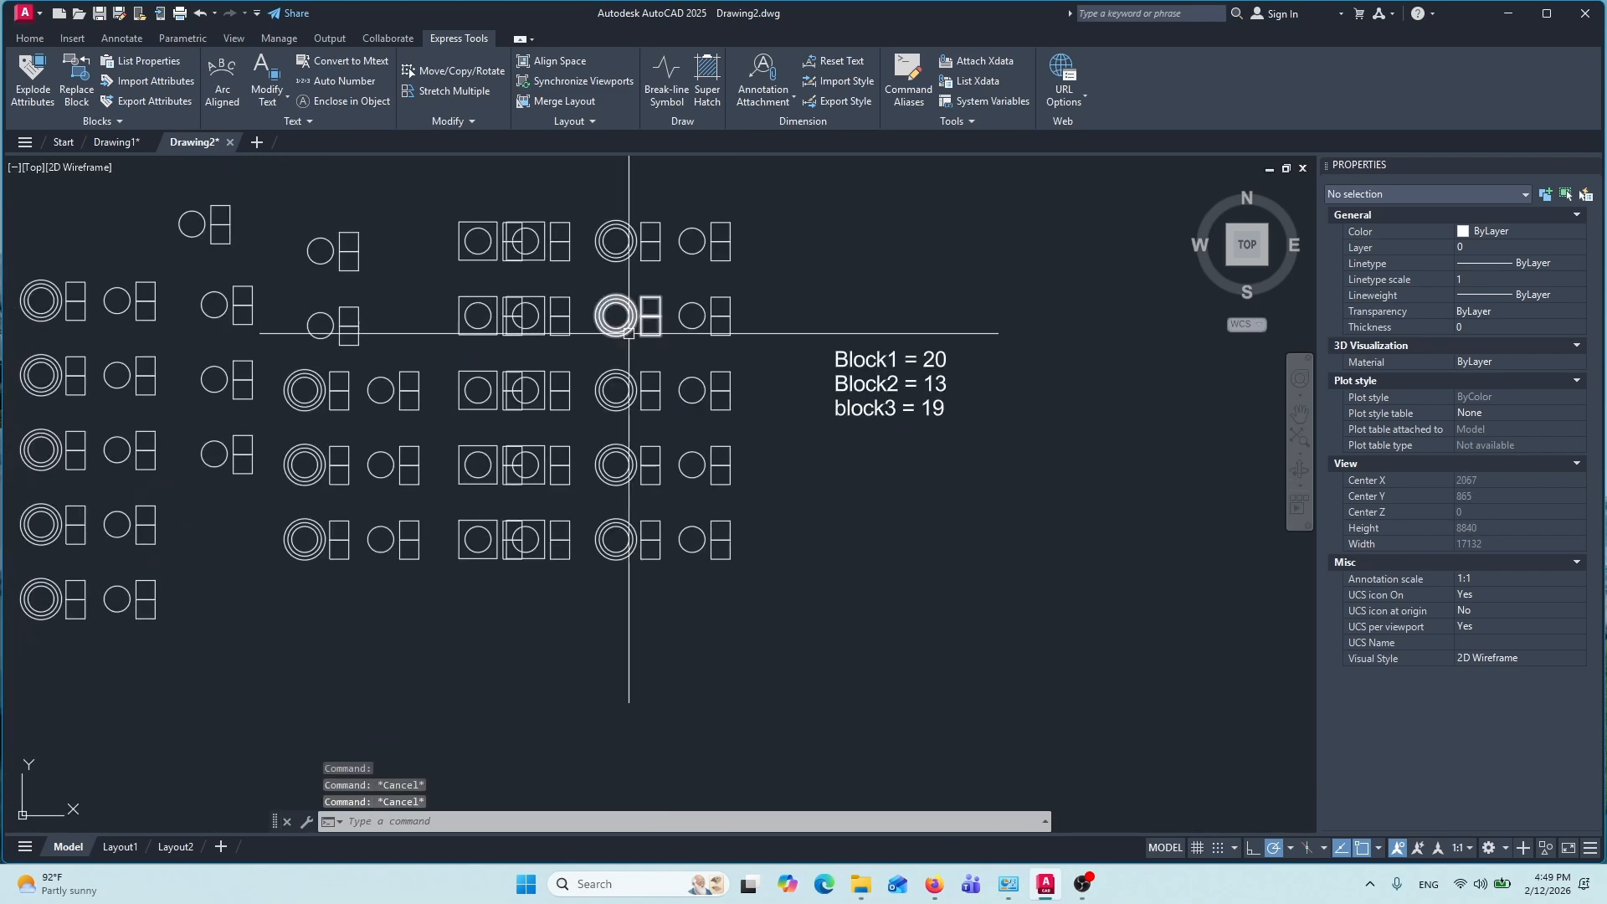
Erase all blocks left of the right-hand five-row group
{"action": "key", "text": "Escape"}
{"action": "mouse_move", "coordinate": [616, 263]}
{"action": "middle_mouse_down"}
{"action": "mouse_move", "coordinate": [635, 298]}
{"action": "mouse_move", "coordinate": [712, 310]}
{"action": "middle_mouse_up"}
{"action": "scroll", "coordinate": [764, 295], "scroll_direction": "up", "scroll_amount": 4}
{"action": "scroll", "coordinate": [692, 279], "scroll_direction": "down", "scroll_amount": 4}
{"action": "middle_click_drag", "start_coordinate": [553, 333], "coordinate": [722, 346]}
{"action": "left_click", "coordinate": [609, 231]}
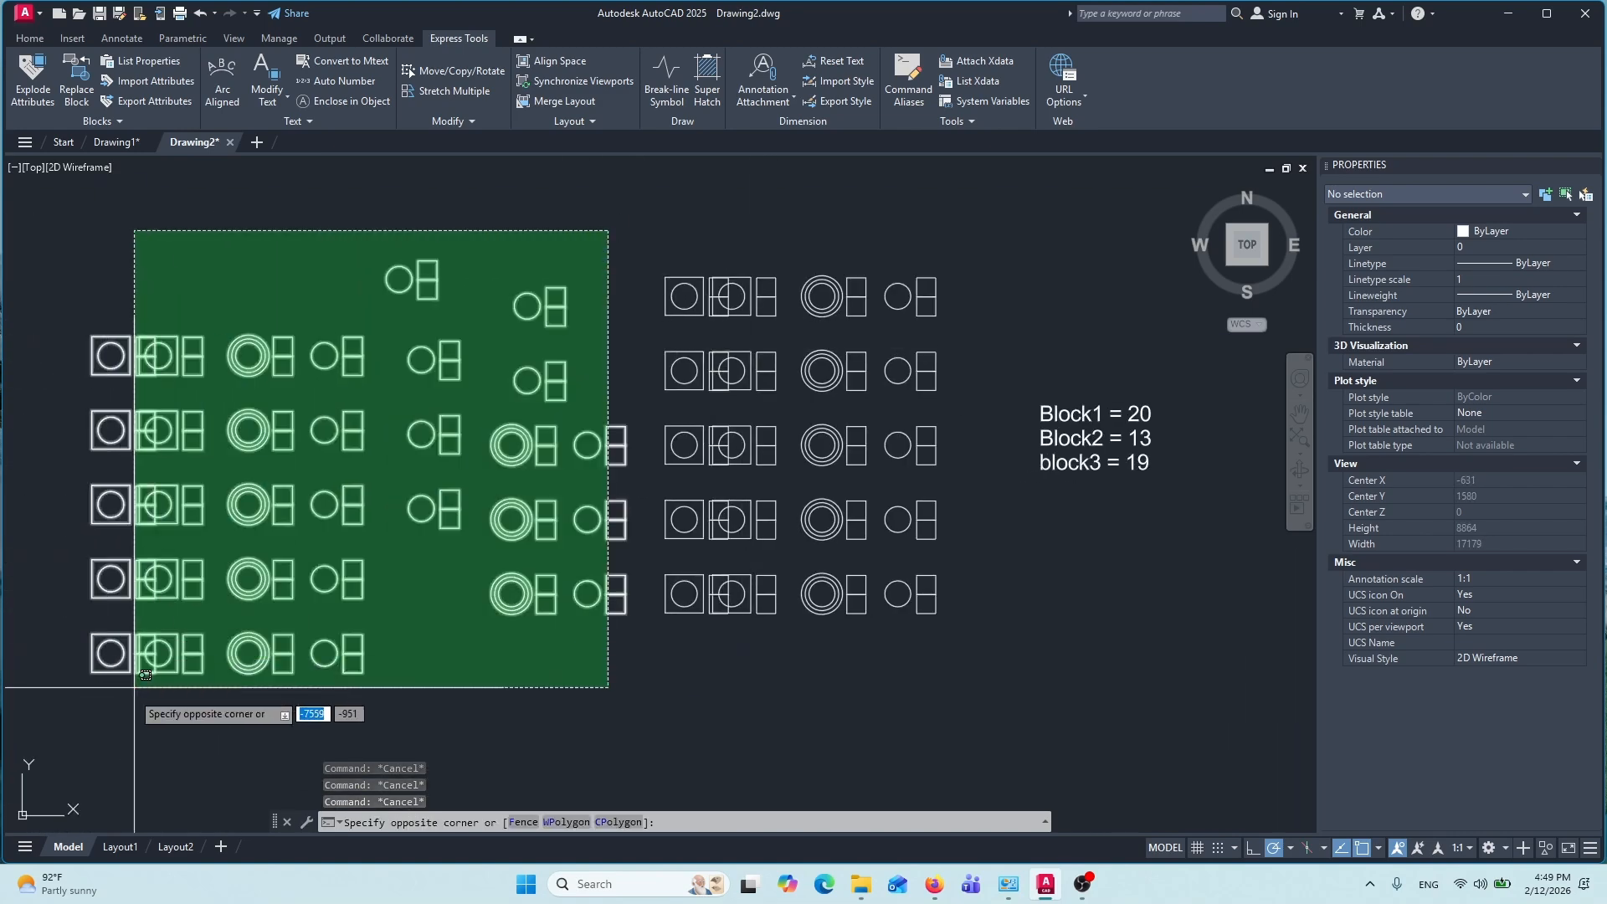
{"action": "left_click", "coordinate": [124, 683]}
{"action": "type", "text": "e"}
{"action": "key", "text": "Return"}
Explode all blocks in the remaining five rows
{"action": "scroll", "coordinate": [924, 301], "scroll_direction": "up", "scroll_amount": 1}
{"action": "scroll", "coordinate": [803, 291], "scroll_direction": "down", "scroll_amount": 2}
{"action": "left_click", "coordinate": [598, 234]}
{"action": "left_click", "coordinate": [874, 476]}
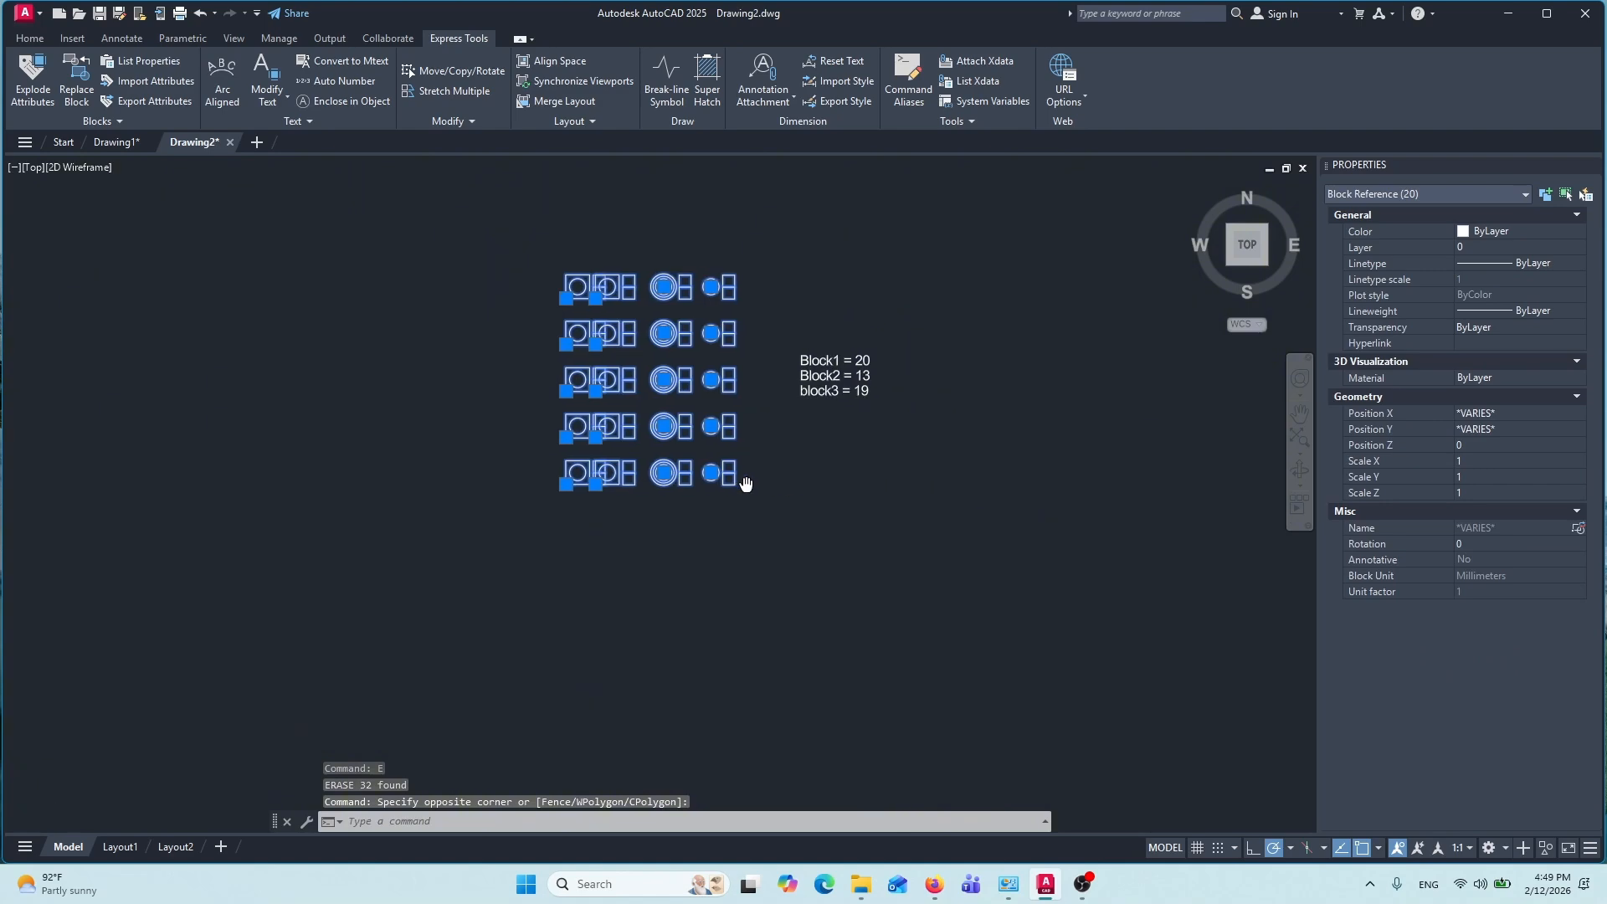
{"action": "type", "text": "x"}
{"action": "key", "text": "Return"}
{"action": "key", "text": "Escape"}
{"action": "scroll", "coordinate": [623, 333], "scroll_direction": "up", "scroll_amount": 4}
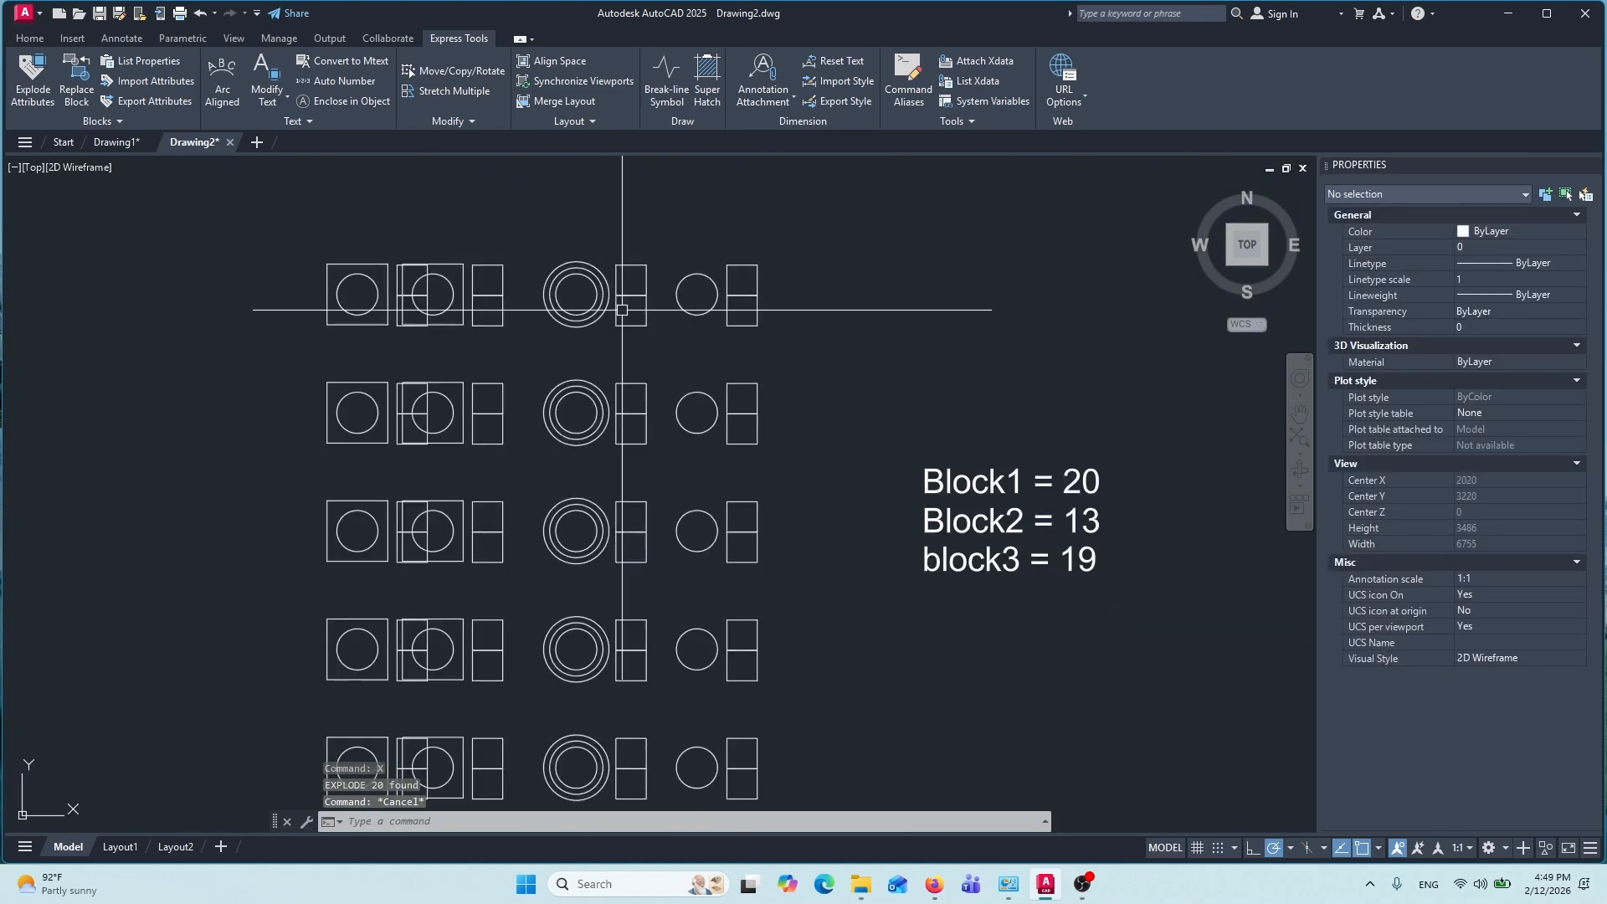
Inspect the separate rectangles and circles of the exploded blocks
{"action": "scroll", "coordinate": [424, 269], "scroll_direction": "up", "scroll_amount": 5}
{"action": "scroll", "coordinate": [405, 273], "scroll_direction": "down", "scroll_amount": 5}
{"action": "key", "text": "Escape"}
{"action": "scroll", "coordinate": [519, 418], "scroll_direction": "down", "scroll_amount": 2}
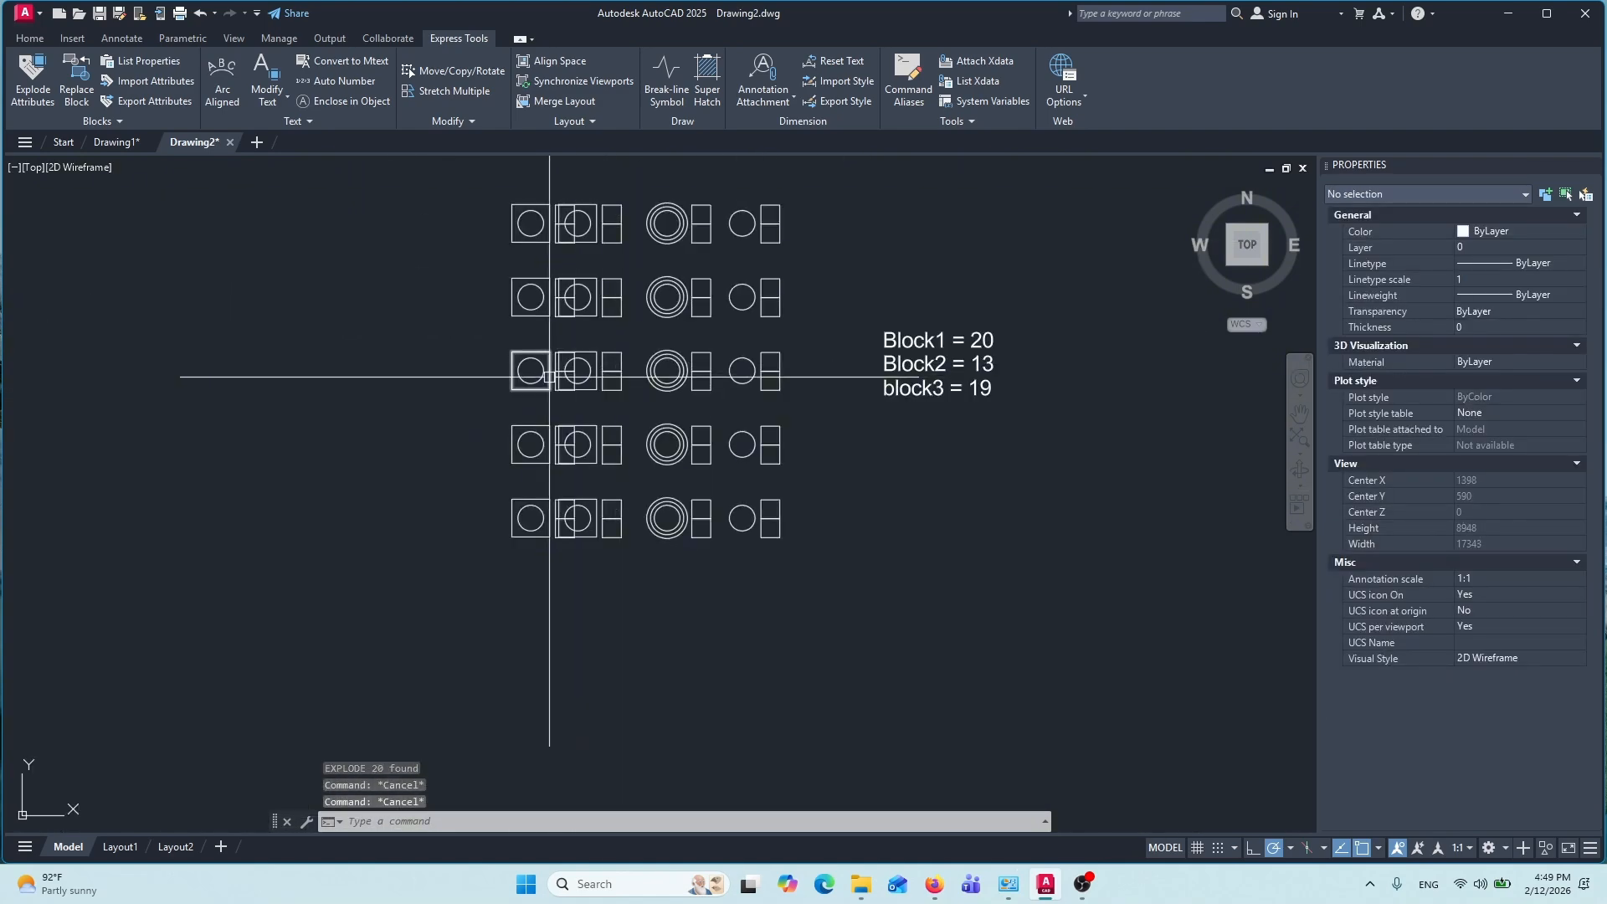
{"action": "scroll", "coordinate": [529, 315], "scroll_direction": "up", "scroll_amount": 4}
{"action": "left_click", "coordinate": [474, 249]}
{"action": "key", "text": "Escape"}
{"action": "scroll", "coordinate": [511, 397], "scroll_direction": "down", "scroll_amount": 2}
{"action": "middle_click_drag", "start_coordinate": [511, 397], "coordinate": [624, 255]}
{"action": "scroll", "coordinate": [647, 379], "scroll_direction": "up", "scroll_amount": 2}
Explode the stacked rectangles in the column just left of the concentric circles into lines
{"action": "scroll", "coordinate": [621, 401], "scroll_direction": "down", "scroll_amount": 2}
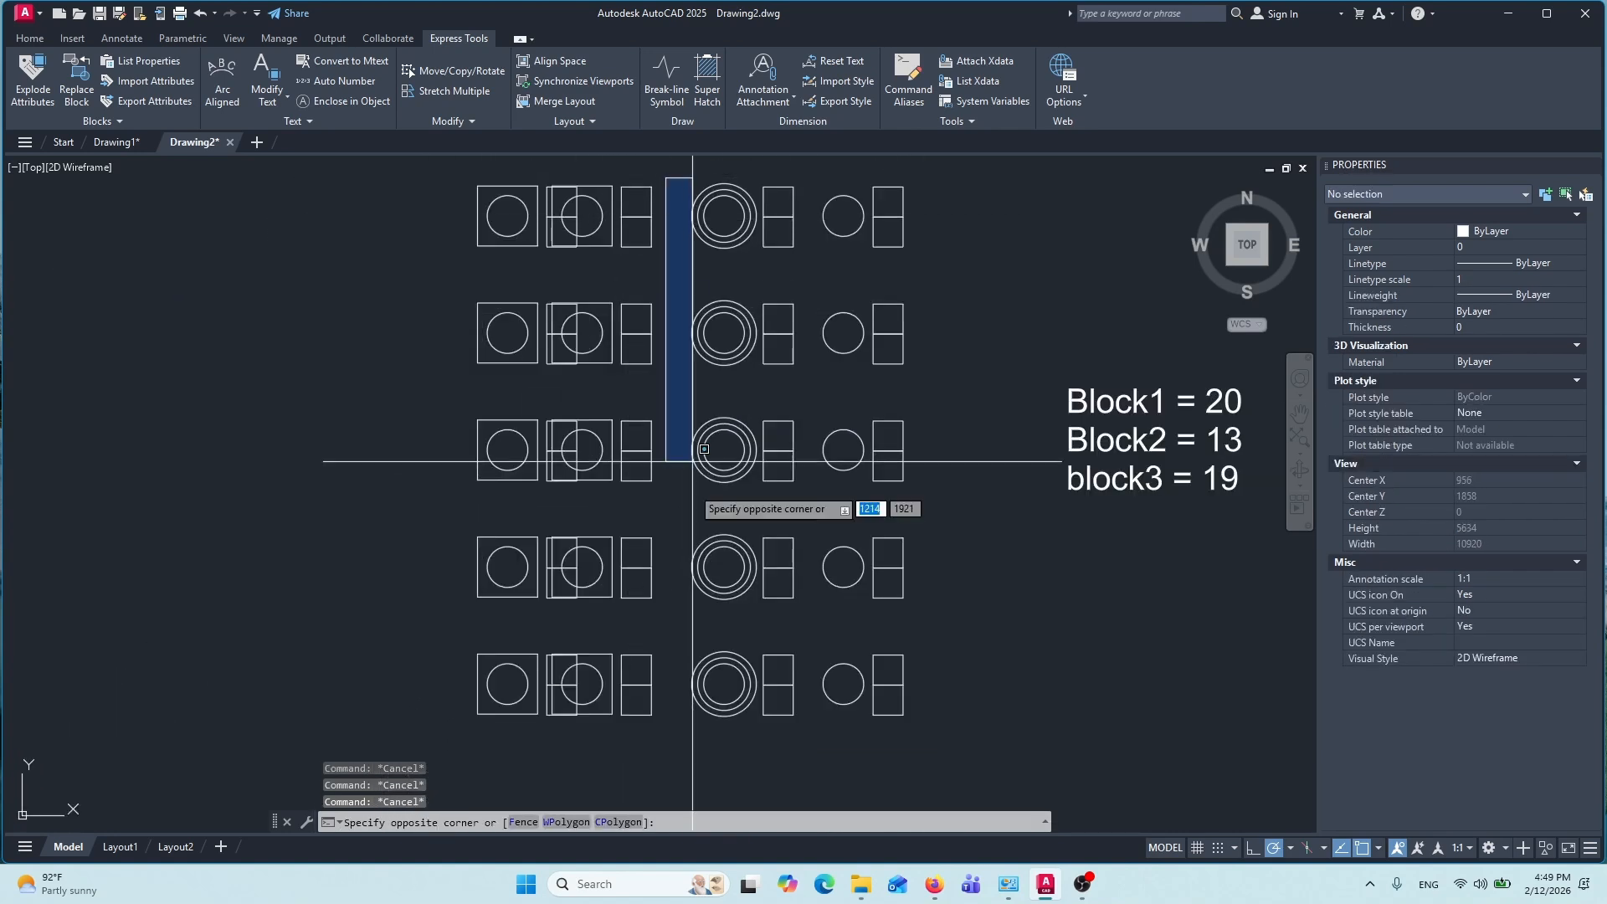
{"action": "left_click", "coordinate": [690, 639]}
{"action": "key", "text": "Escape"}
{"action": "key", "text": "Escape"}
Select one edge line of an exploded rectangle to inspect its properties, and deselect it
{"action": "scroll", "coordinate": [649, 403], "scroll_direction": "up", "scroll_amount": 2}
{"action": "left_click", "coordinate": [657, 479]}
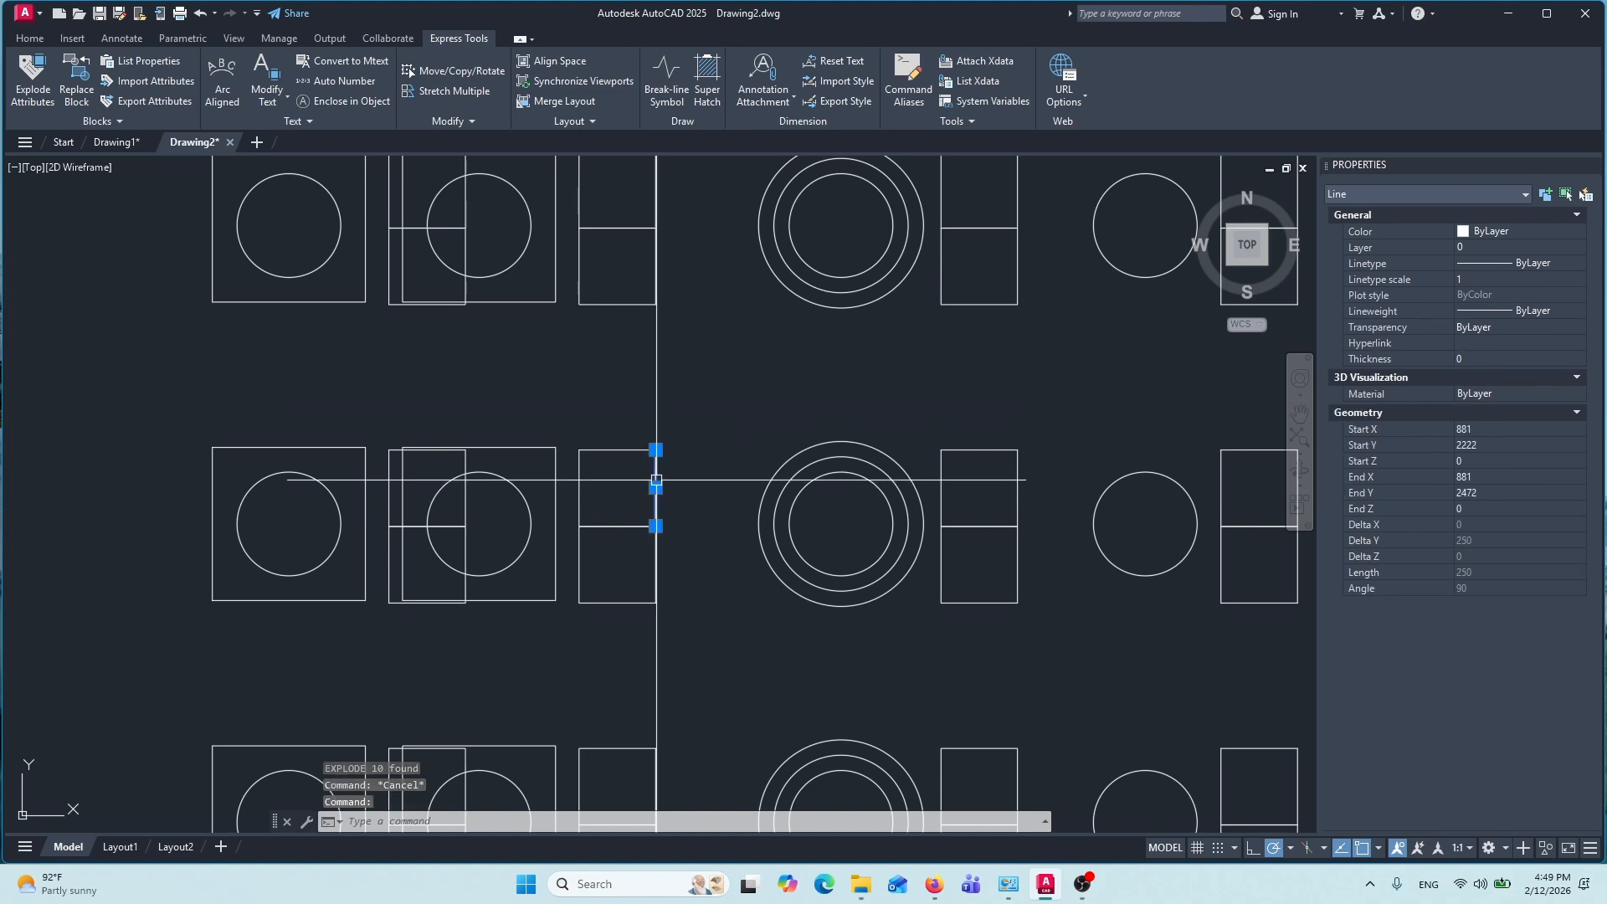
{"action": "key", "text": "Escape"}
{"action": "key", "text": "Escape"}
{"action": "scroll", "coordinate": [612, 484], "scroll_direction": "down", "scroll_amount": 3}
{"action": "scroll", "coordinate": [574, 477], "scroll_direction": "up", "scroll_amount": 2}
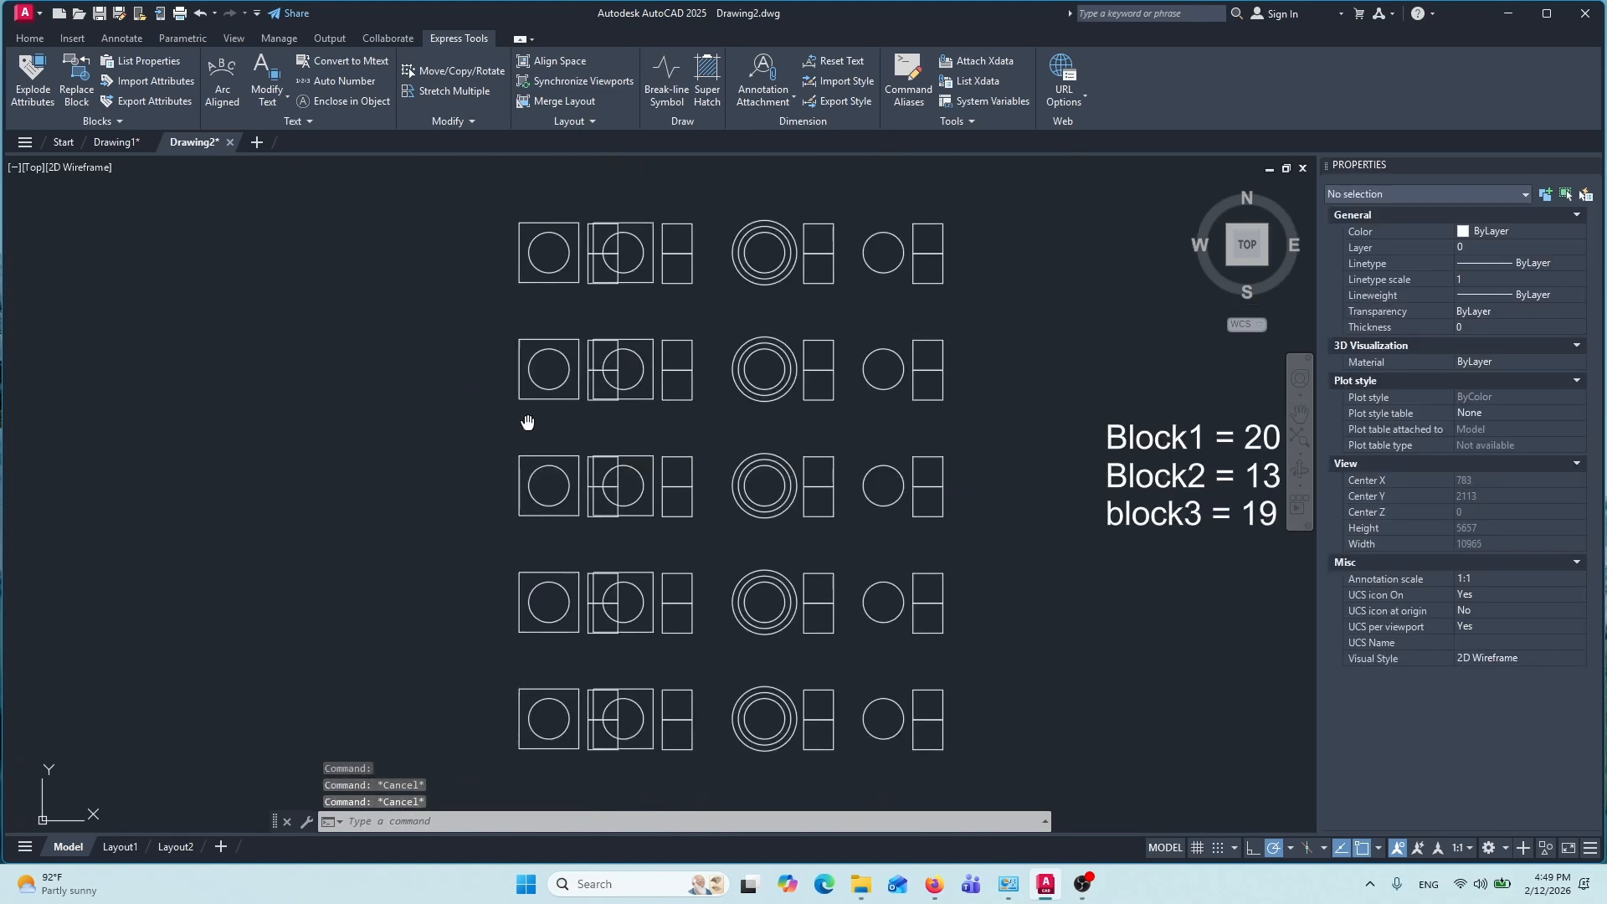
{"action": "type", "text": "r"}
{"action": "key", "text": "Return"}
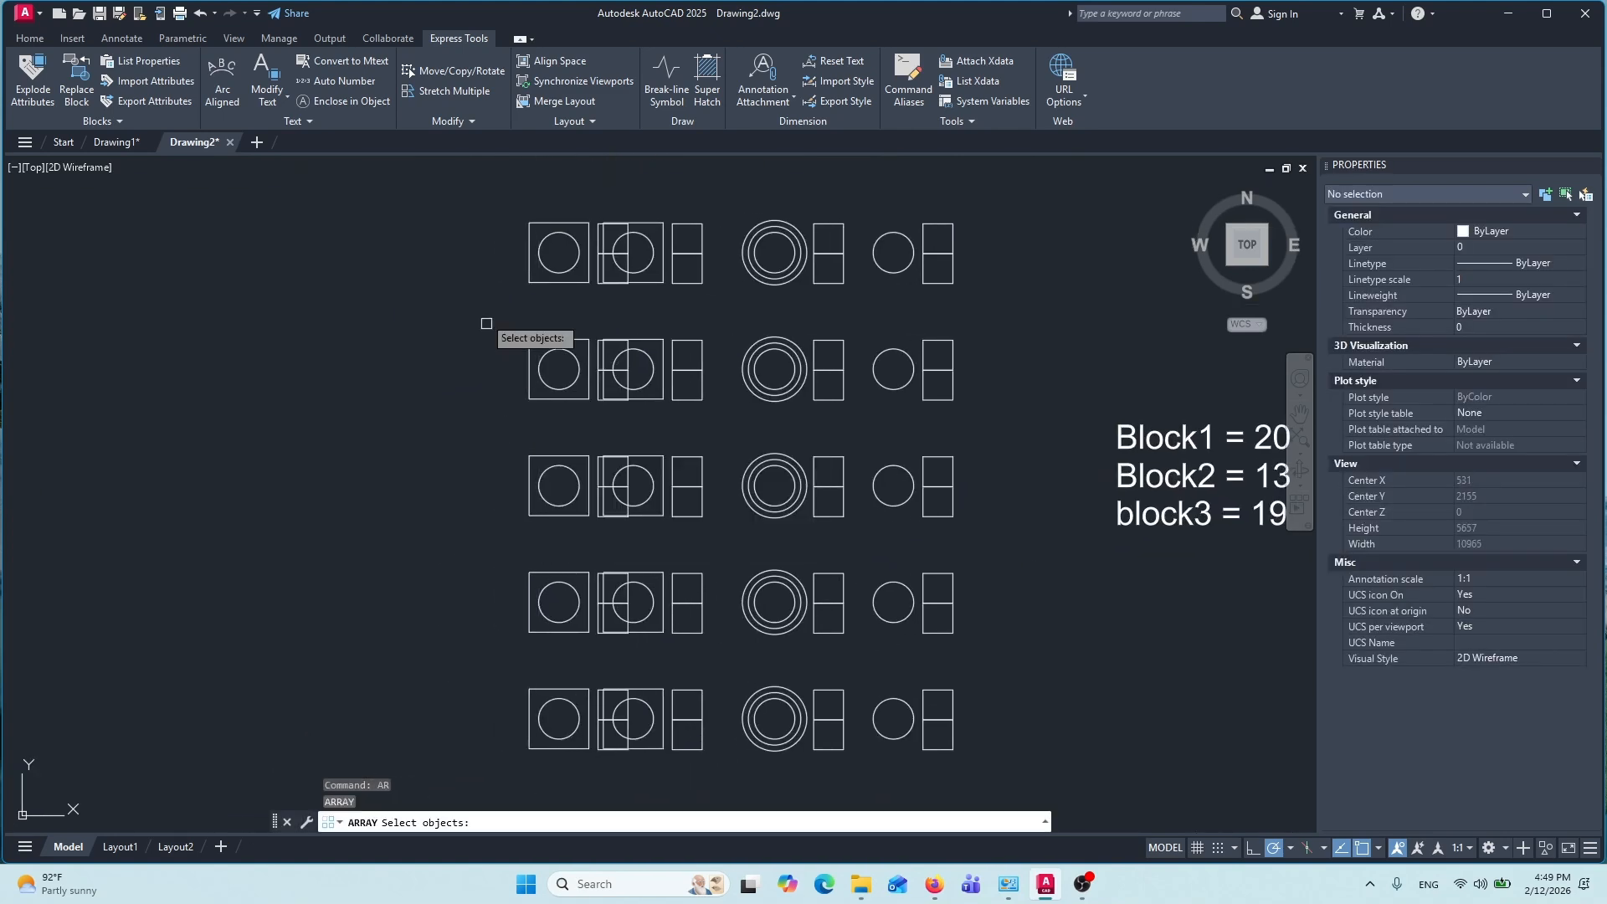
{"action": "key", "text": "Escape"}
Draw a three-point arc with a radius of about 395 in the empty area left of the top two rows
{"action": "type", "text": "A"}
{"action": "left_click", "coordinate": [520, 311]}
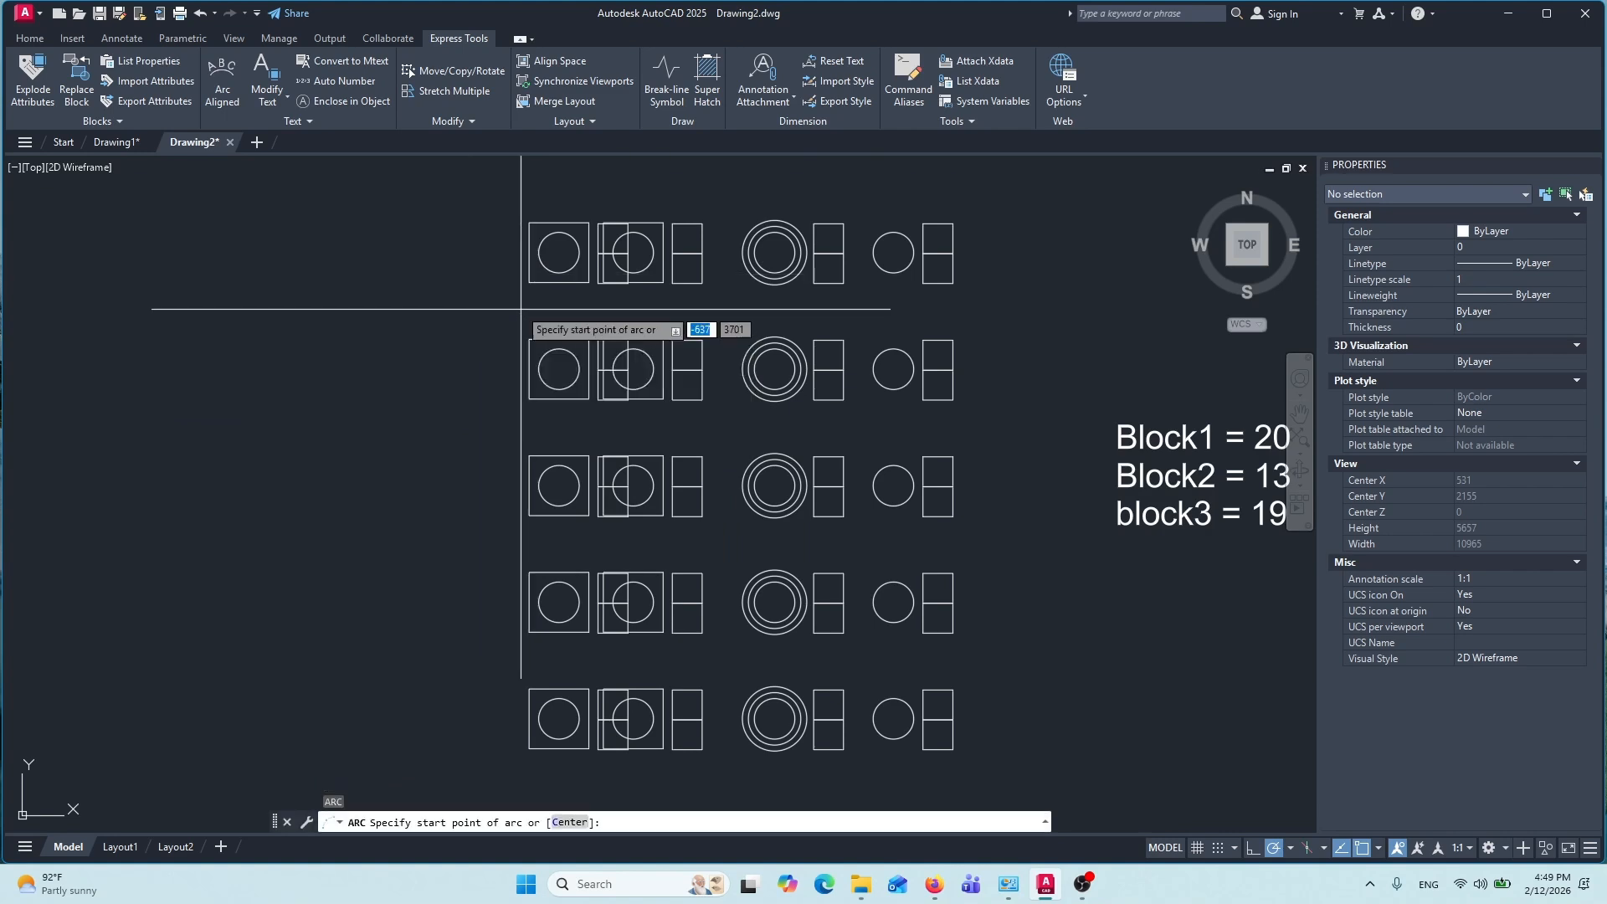
{"action": "left_click", "coordinate": [464, 262]}
{"action": "left_click", "coordinate": [480, 340]}
{"action": "left_click", "coordinate": [429, 350]}
{"action": "key", "text": "Return"}
{"action": "key", "text": "Escape"}
Copy the arc to five more positions in the empty area left of the rows of shapes
{"action": "left_click", "coordinate": [479, 341]}
{"action": "type", "text": "co"}
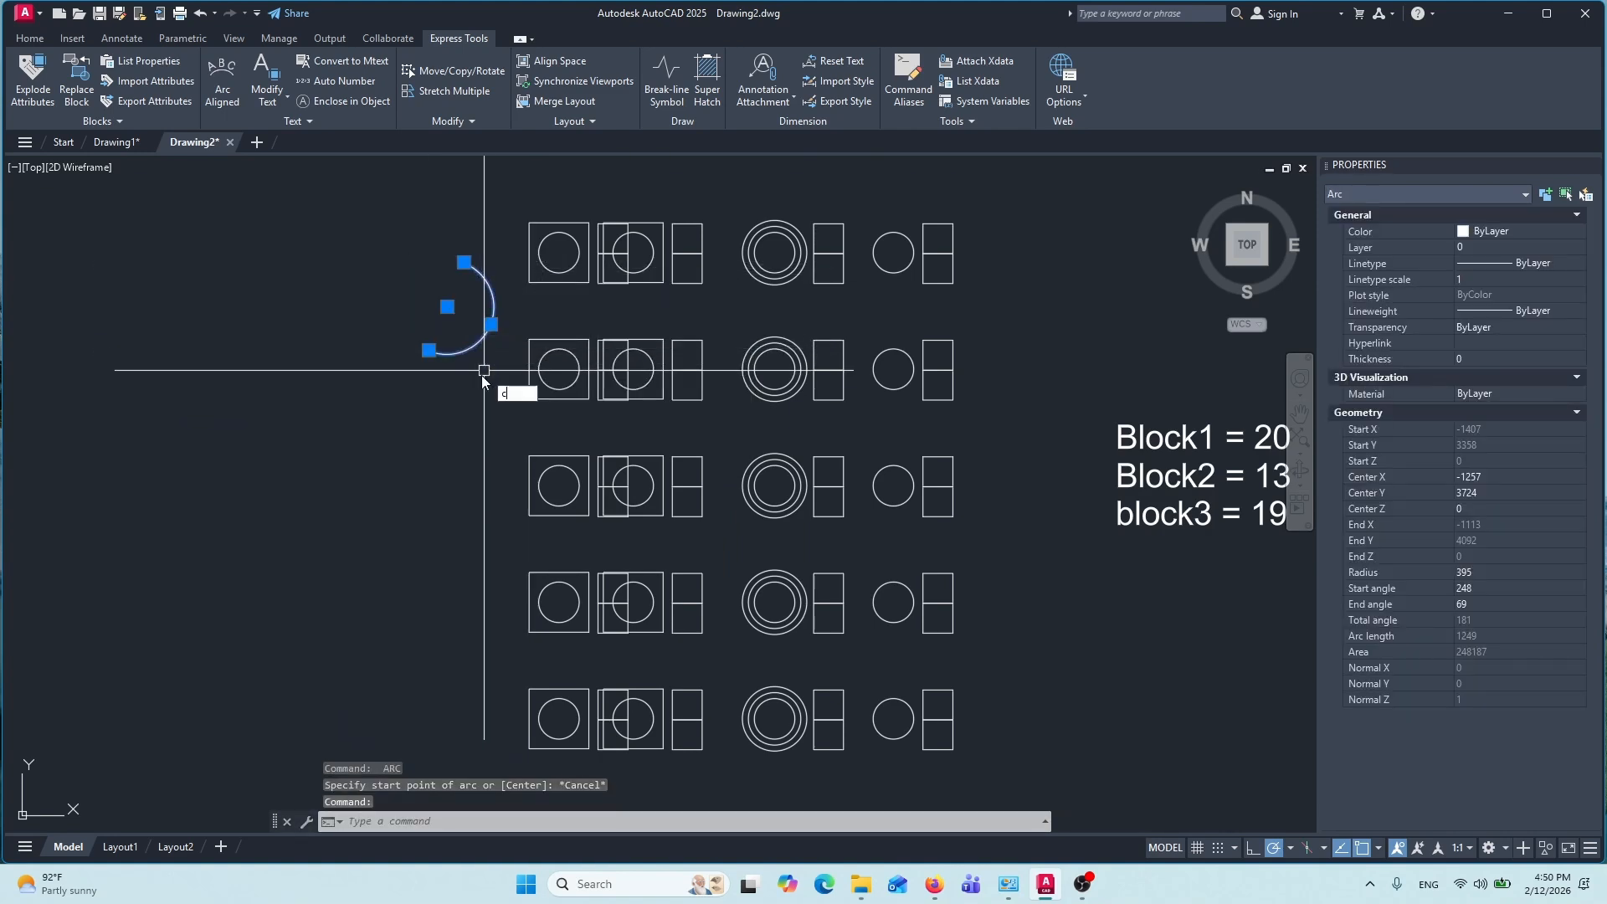
{"action": "key", "text": "Return"}
{"action": "left_click", "coordinate": [489, 364]}
{"action": "left_click", "coordinate": [428, 545]}
{"action": "left_click", "coordinate": [436, 352]}
{"action": "key", "text": "Escape"}
{"action": "key", "text": "Escape"}
Window-select all five rows of exploded rectangles and circles to check them, and clear the selection
{"action": "scroll", "coordinate": [536, 429], "scroll_direction": "down", "scroll_amount": 1}
{"action": "middle_click_drag", "start_coordinate": [712, 487], "coordinate": [592, 473]}
{"action": "key", "text": "Escape"}
{"action": "mouse_move", "coordinate": [830, 418]}
{"action": "middle_mouse_down"}
{"action": "mouse_move", "coordinate": [884, 410]}
{"action": "mouse_move", "coordinate": [852, 406]}
{"action": "middle_mouse_up"}
{"action": "left_click", "coordinate": [410, 231]}
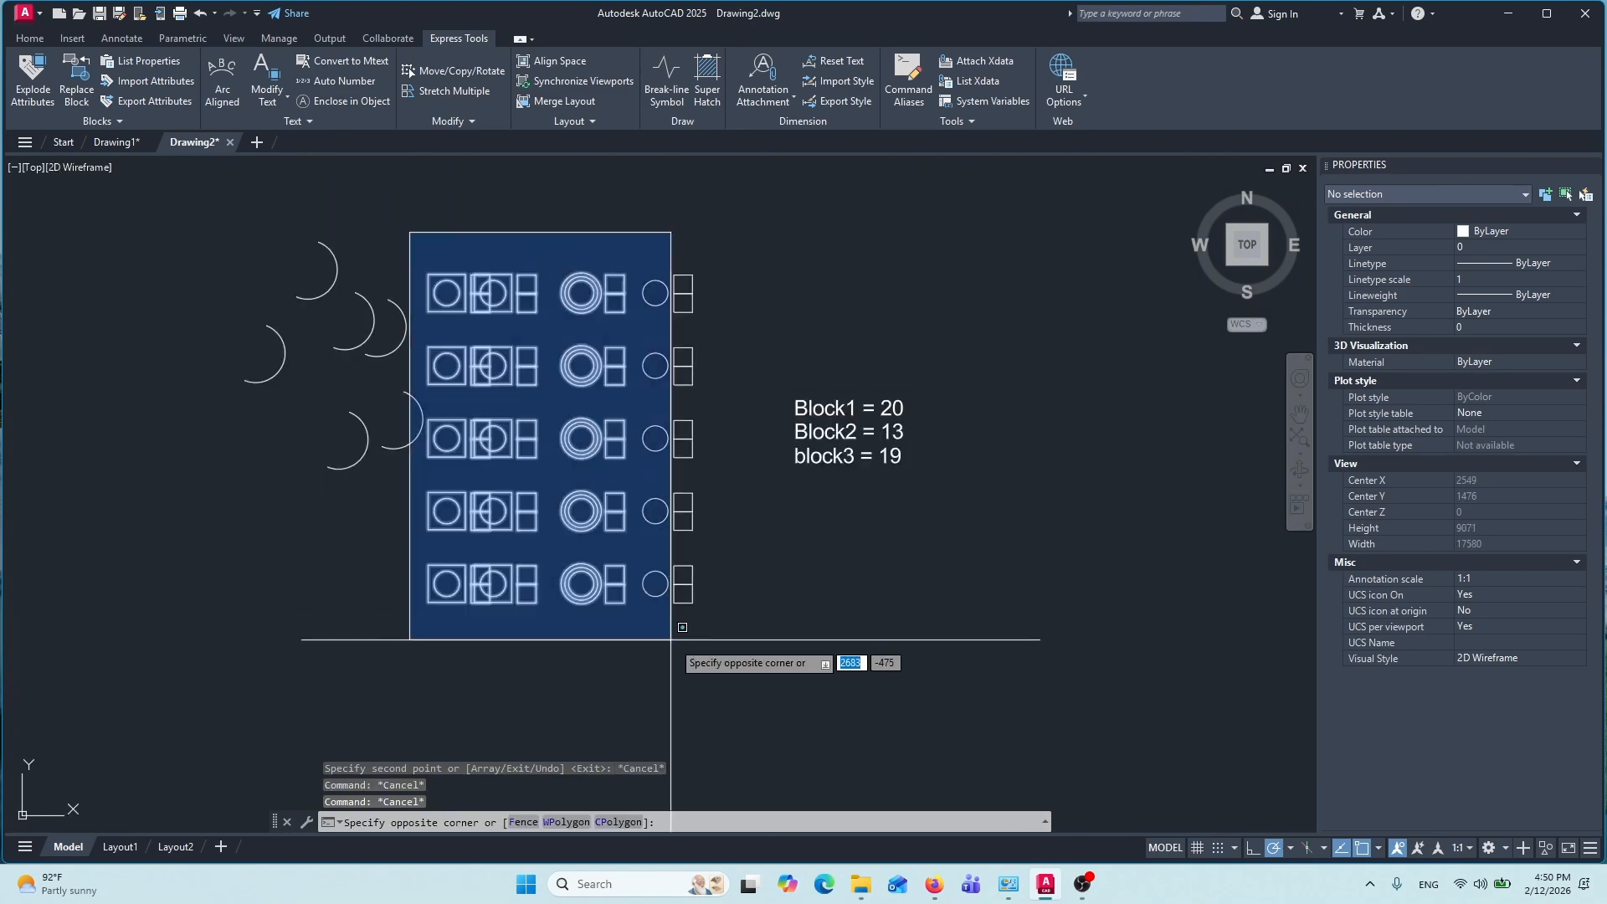
{"action": "left_click", "coordinate": [714, 629]}
{"action": "key", "text": "Escape"}
Select individual pieces of the exploded shapes in the second row to inspect them, deselecting each one
{"action": "scroll", "coordinate": [659, 355], "scroll_direction": "up", "scroll_amount": 1}
{"action": "left_click", "coordinate": [666, 357]}
{"action": "key", "text": "Escape"}
{"action": "left_click", "coordinate": [696, 342]}
{"action": "key", "text": "Escape"}
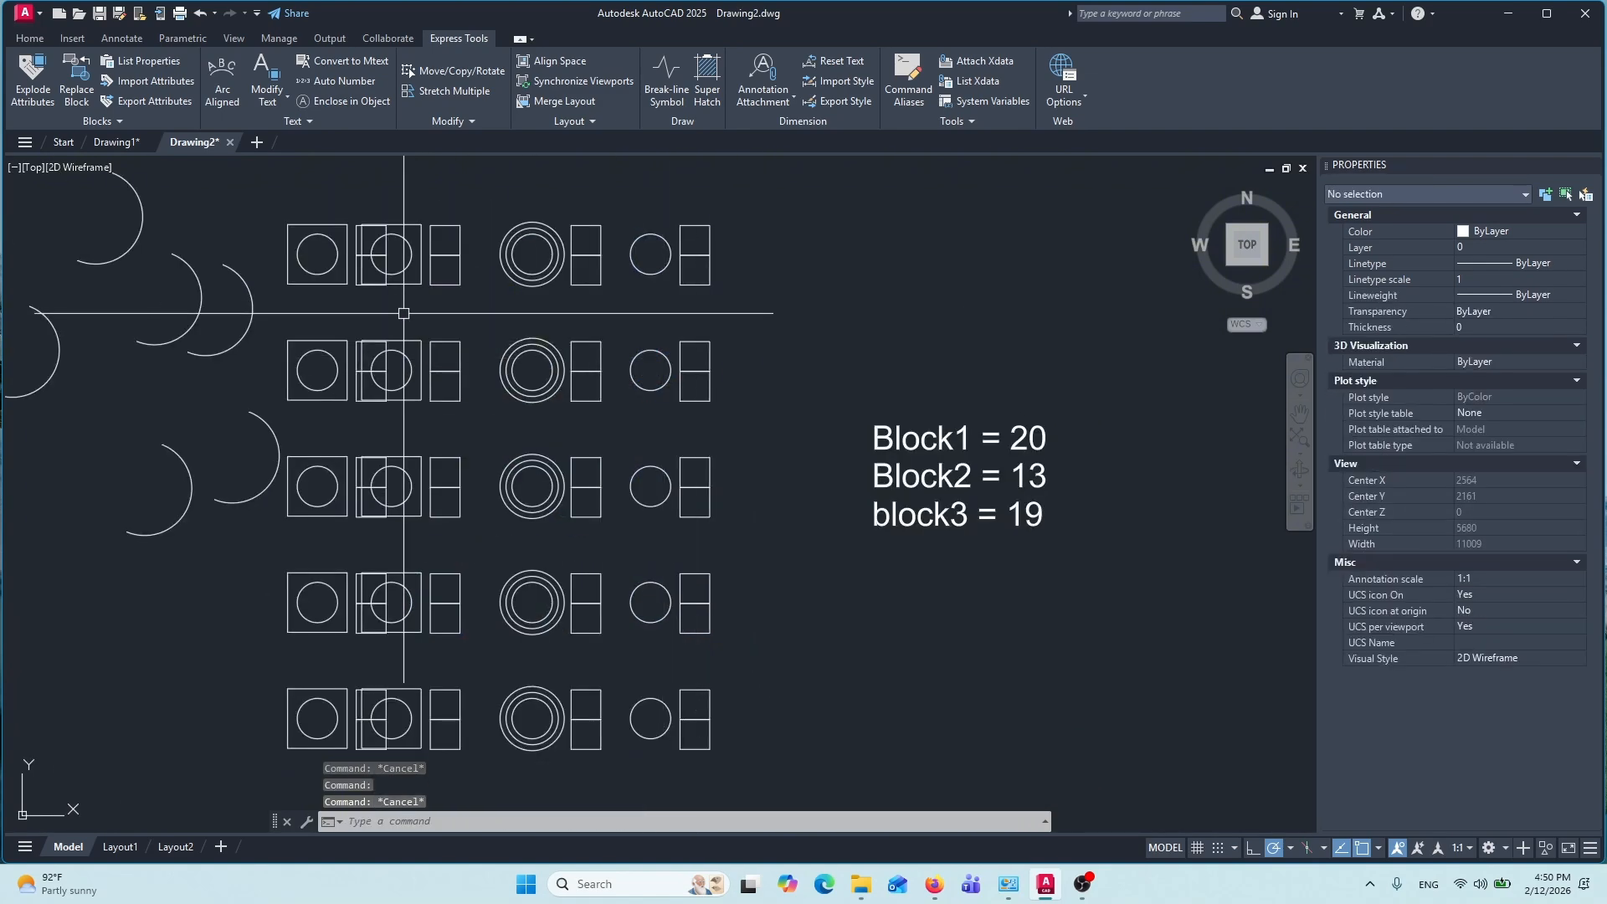
{"action": "left_click", "coordinate": [413, 340]}
{"action": "key", "text": "Escape"}
{"action": "left_click", "coordinate": [446, 341]}
{"action": "key", "text": "Escape"}
{"action": "scroll", "coordinate": [645, 333], "scroll_direction": "down", "scroll_amount": 4}
{"action": "scroll", "coordinate": [775, 510], "scroll_direction": "up", "scroll_amount": 2}
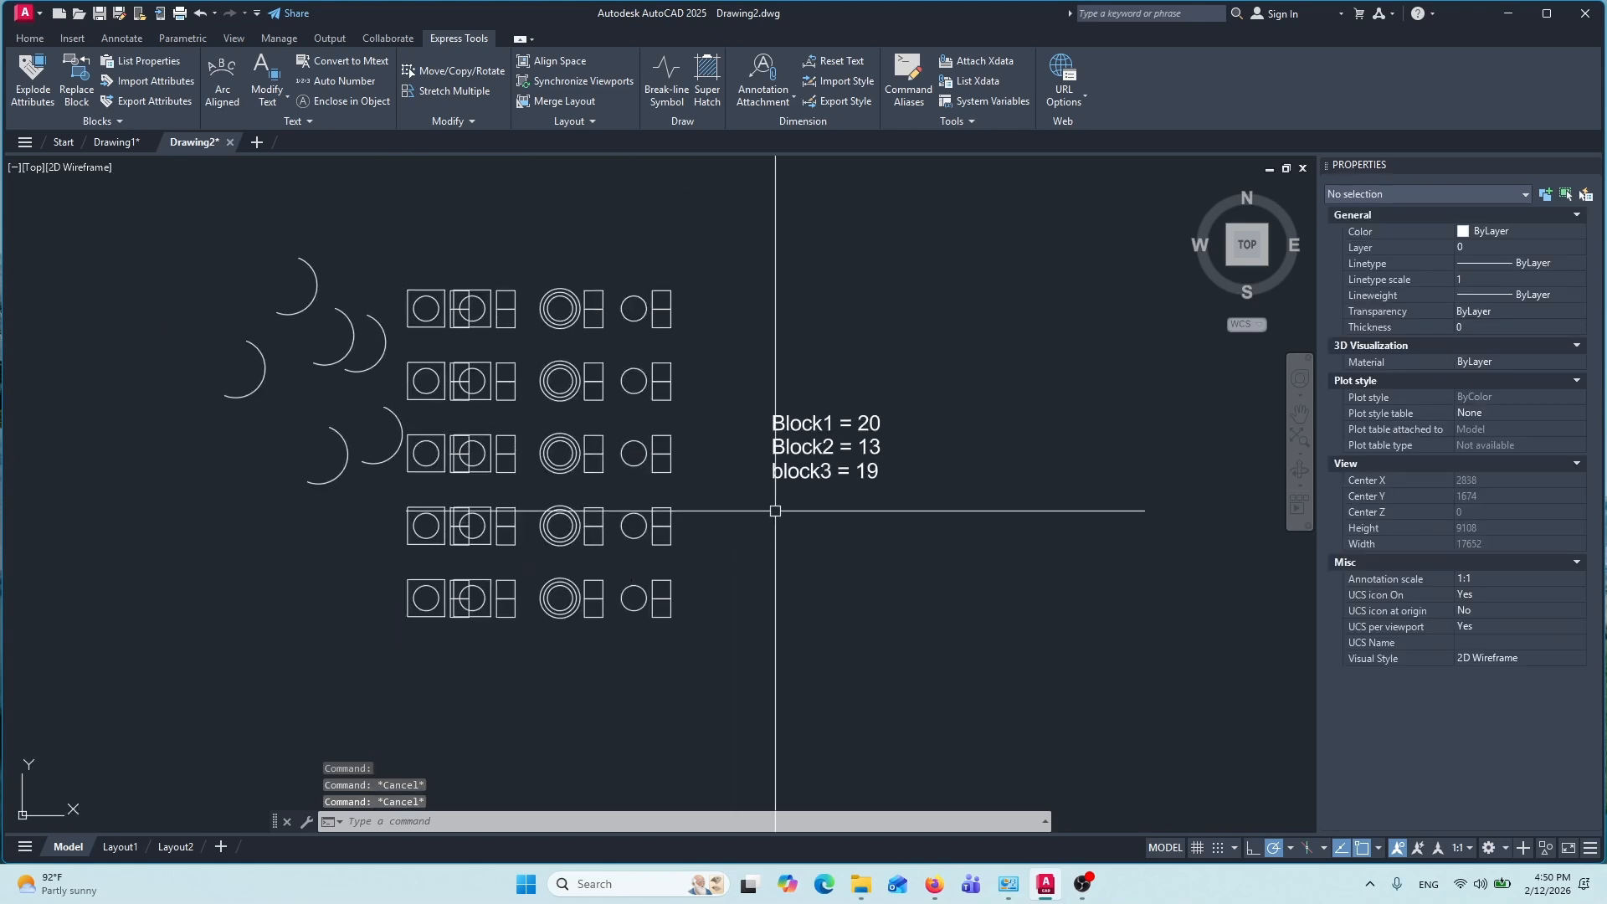
{"action": "scroll", "coordinate": [771, 466], "scroll_direction": "up", "scroll_amount": 2}
{"action": "type", "text": "c"}
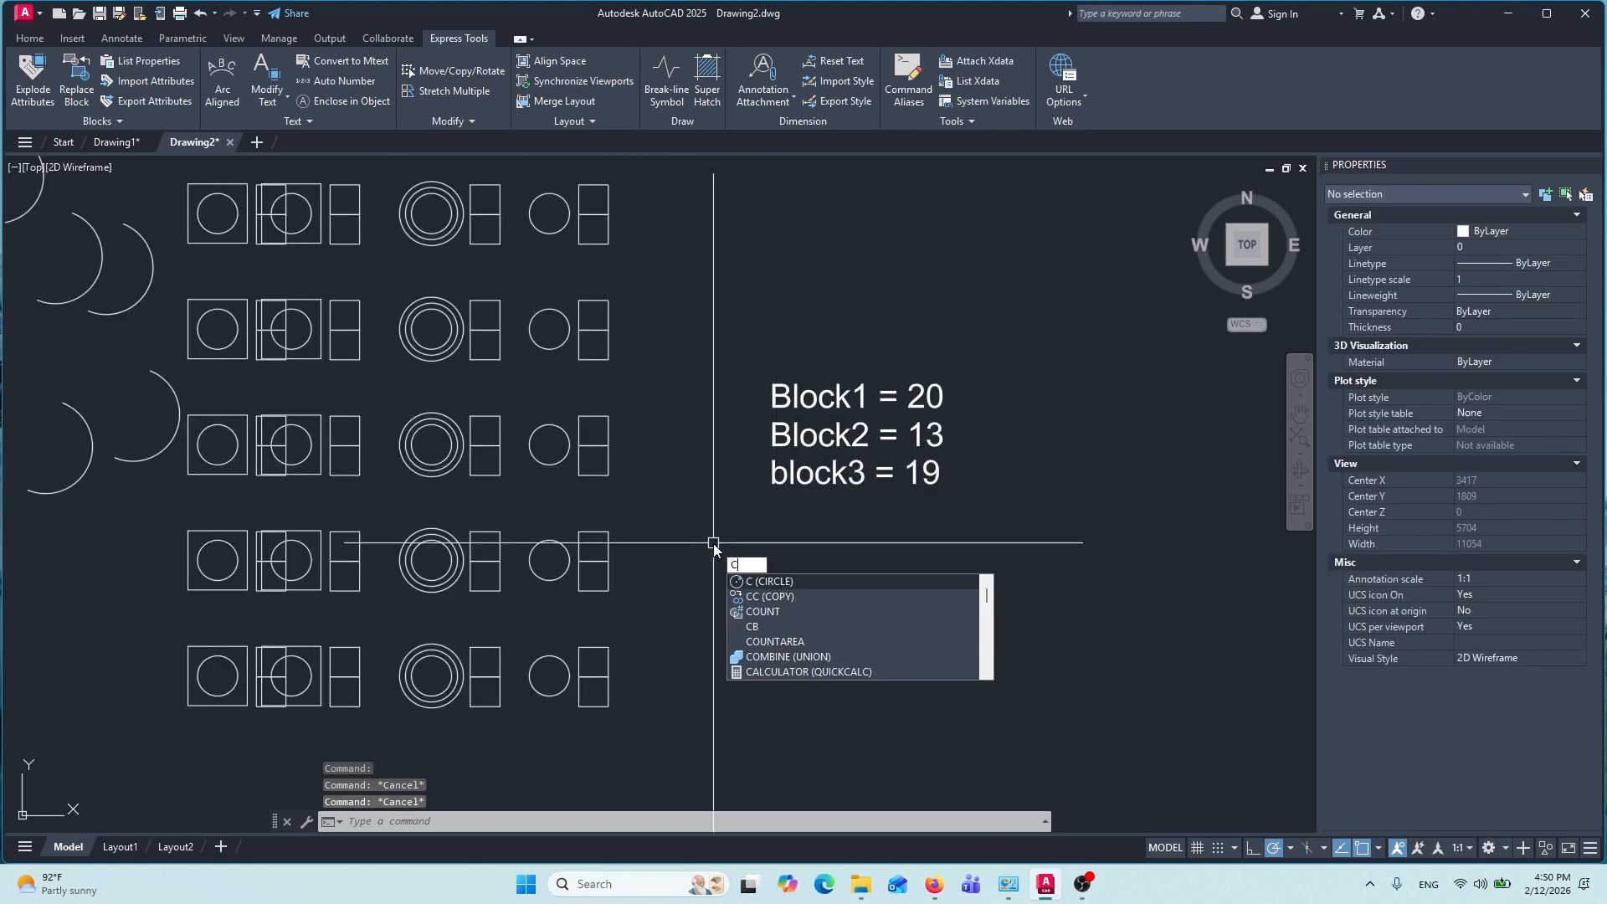
{"action": "type", "text": "b"}
{"action": "key", "text": "Escape"}
Run the COB command on all arcs, circles, lines and polylines, and place the count text below the block counts
{"action": "type", "text": "cob"}
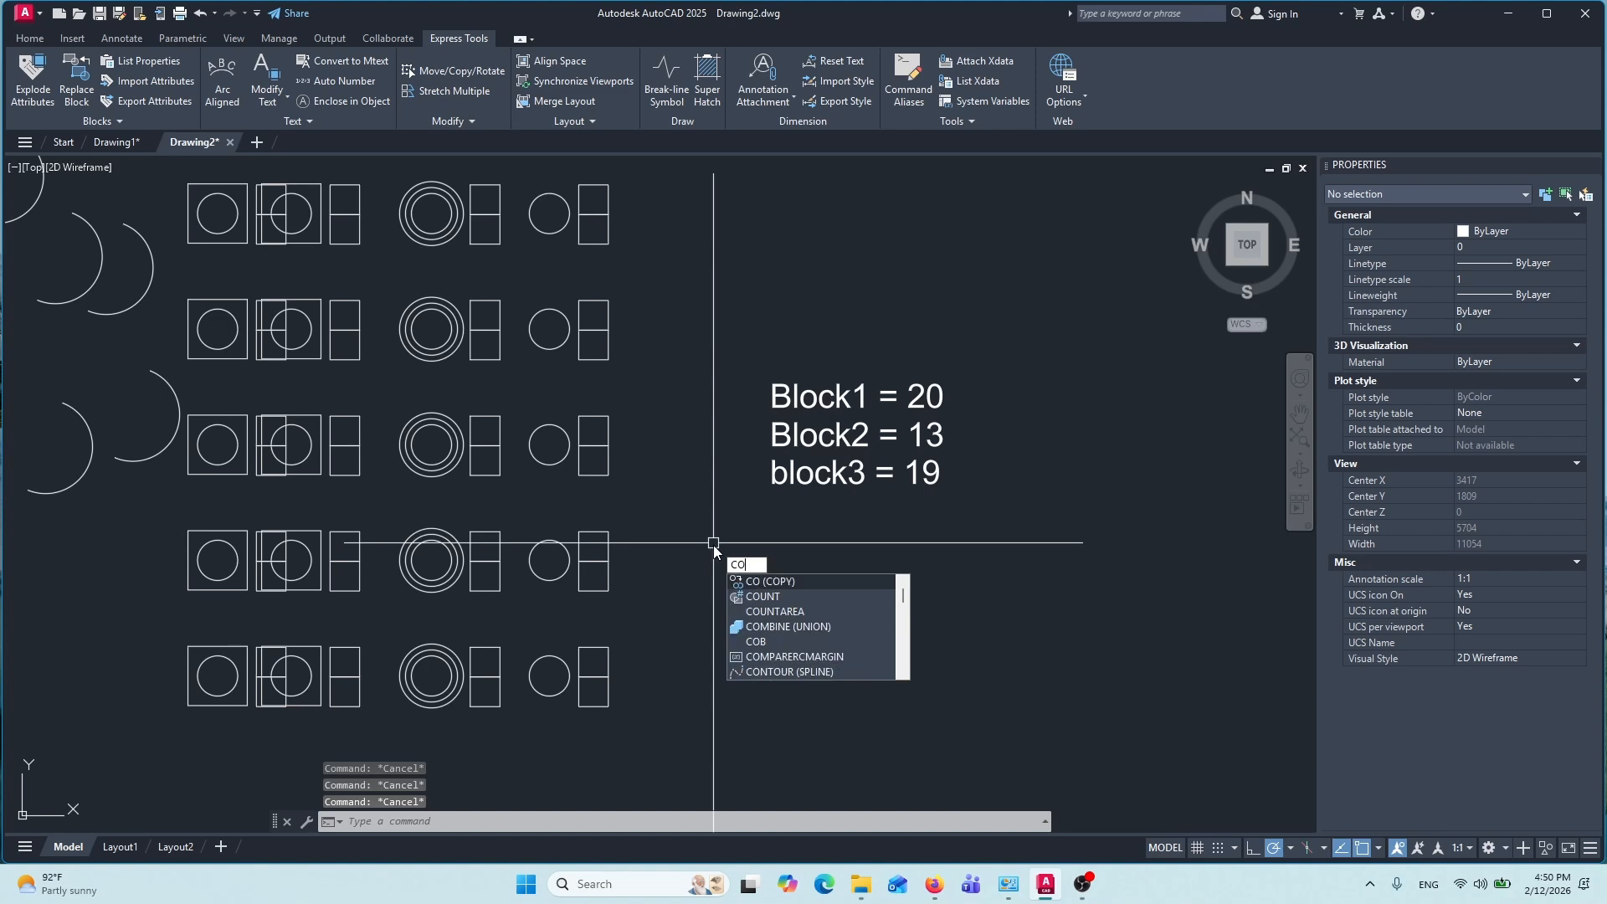
{"action": "key", "text": "Return"}
{"action": "scroll", "coordinate": [819, 513], "scroll_direction": "down", "scroll_amount": 2}
{"action": "middle_click_drag", "start_coordinate": [738, 311], "coordinate": [738, 310]}
{"action": "left_click", "coordinate": [741, 211]}
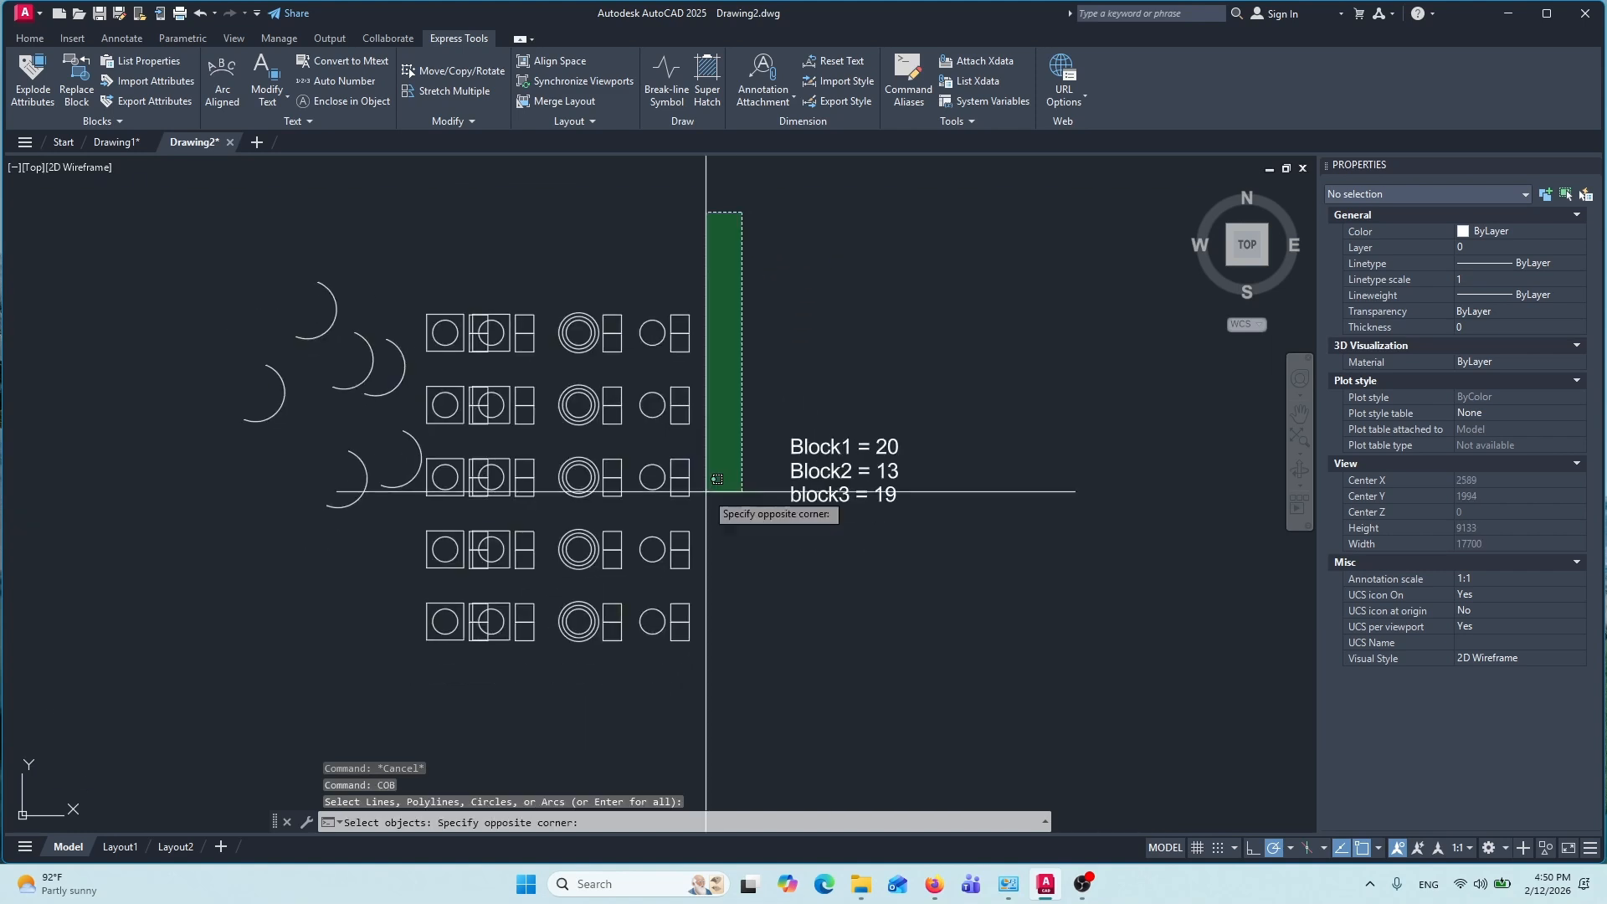
{"action": "left_click", "coordinate": [228, 725]}
{"action": "key", "text": "Return"}
{"action": "left_click", "coordinate": [770, 555]}
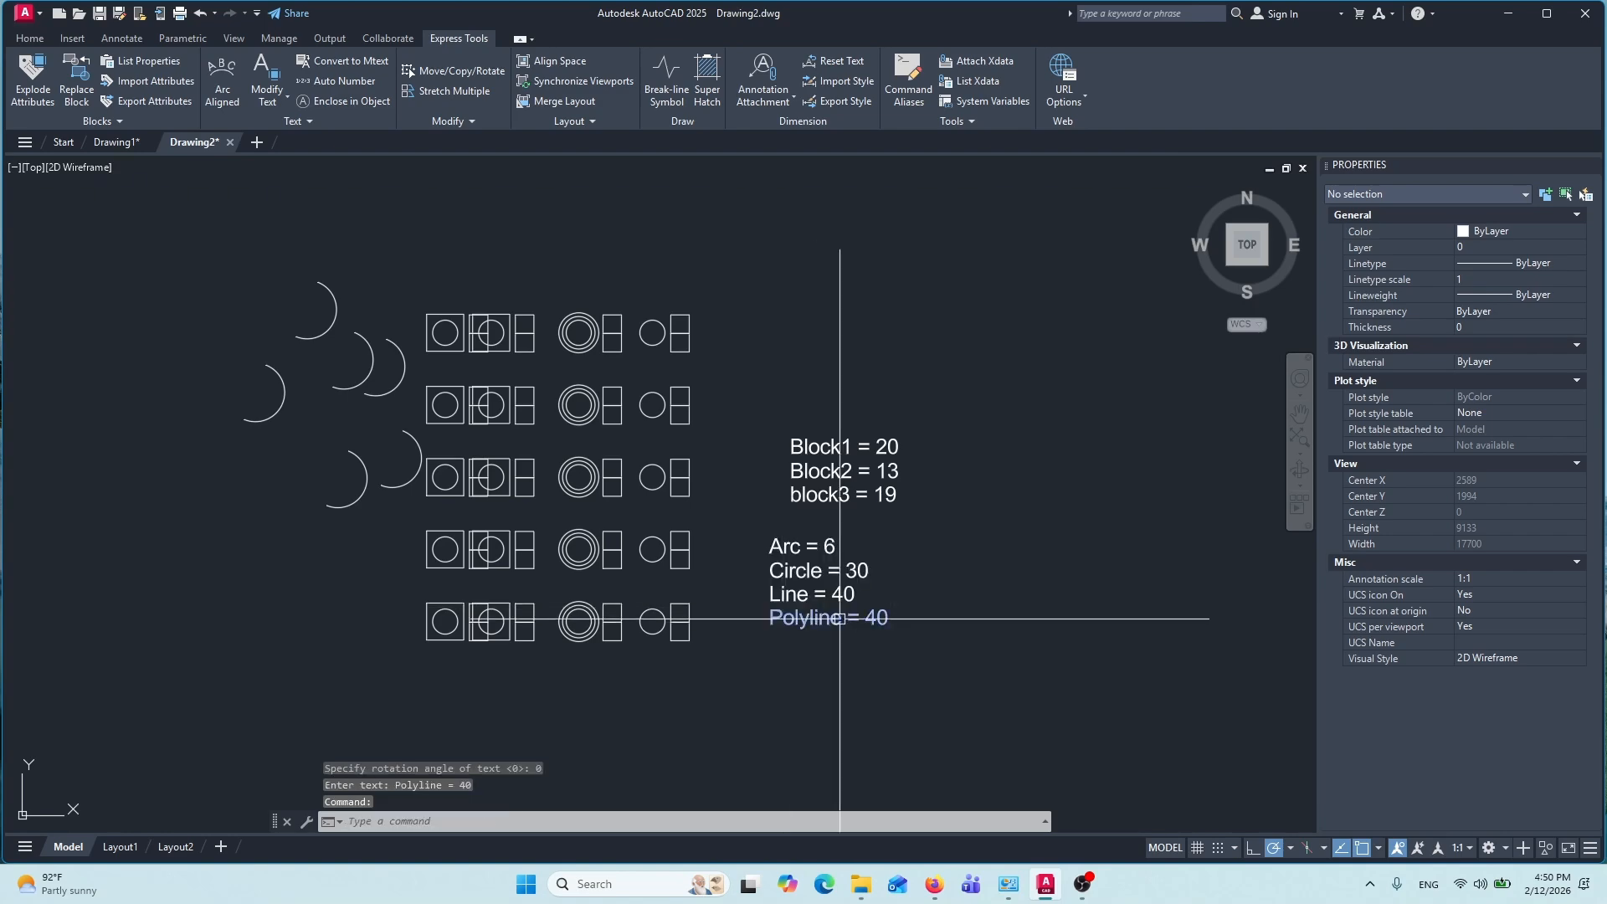
Examine the new object count list and compare it with the arcs and rows of shapes
{"action": "middle_click_drag", "start_coordinate": [840, 617], "coordinate": [783, 466]}
{"action": "scroll", "coordinate": [741, 451], "scroll_direction": "up", "scroll_amount": 2}
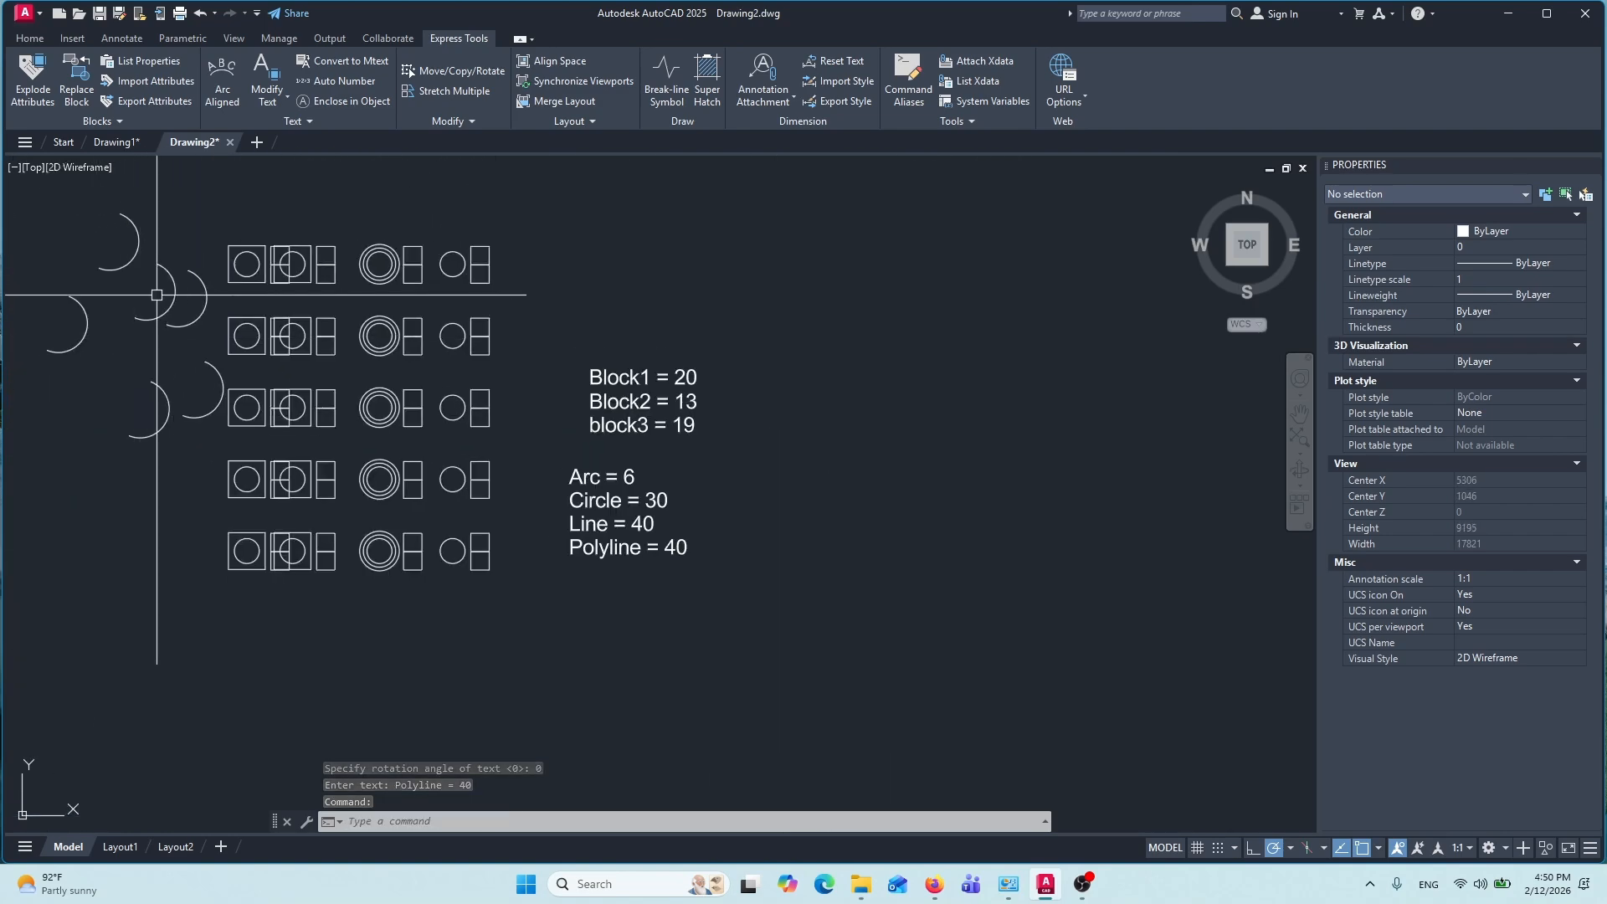
{"action": "scroll", "coordinate": [553, 531], "scroll_direction": "up", "scroll_amount": 5}
{"action": "scroll", "coordinate": [531, 444], "scroll_direction": "down", "scroll_amount": 5}
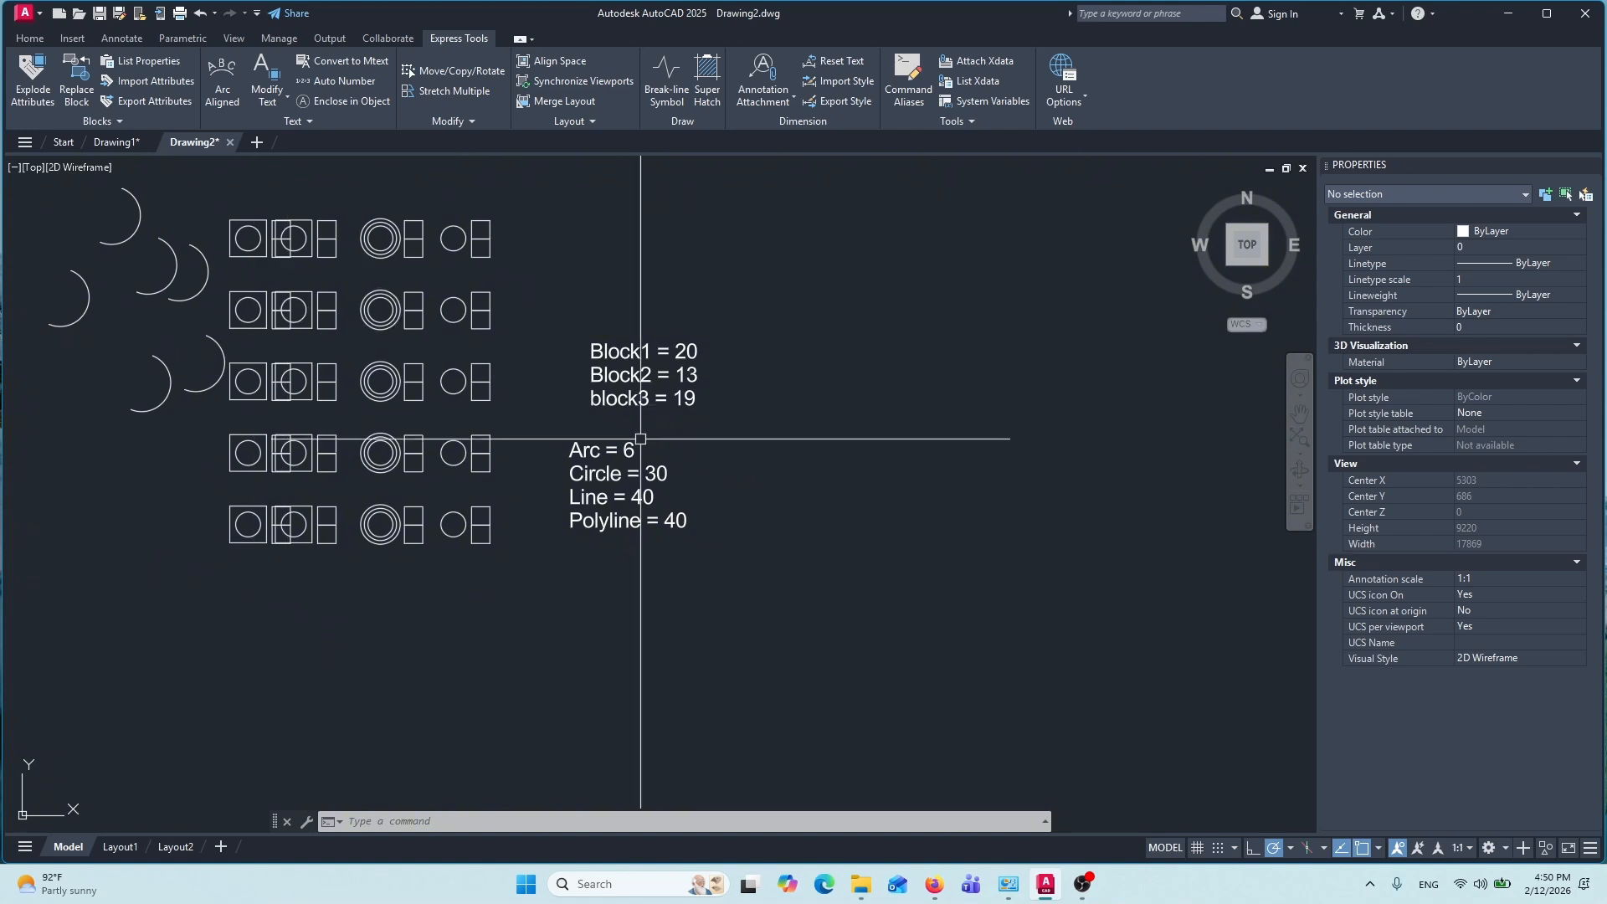
{"action": "scroll", "coordinate": [636, 494], "scroll_direction": "up", "scroll_amount": 4}
{"action": "middle_click_drag", "start_coordinate": [635, 494], "coordinate": [861, 531]}
{"action": "scroll", "coordinate": [860, 531], "scroll_direction": "down", "scroll_amount": 2}
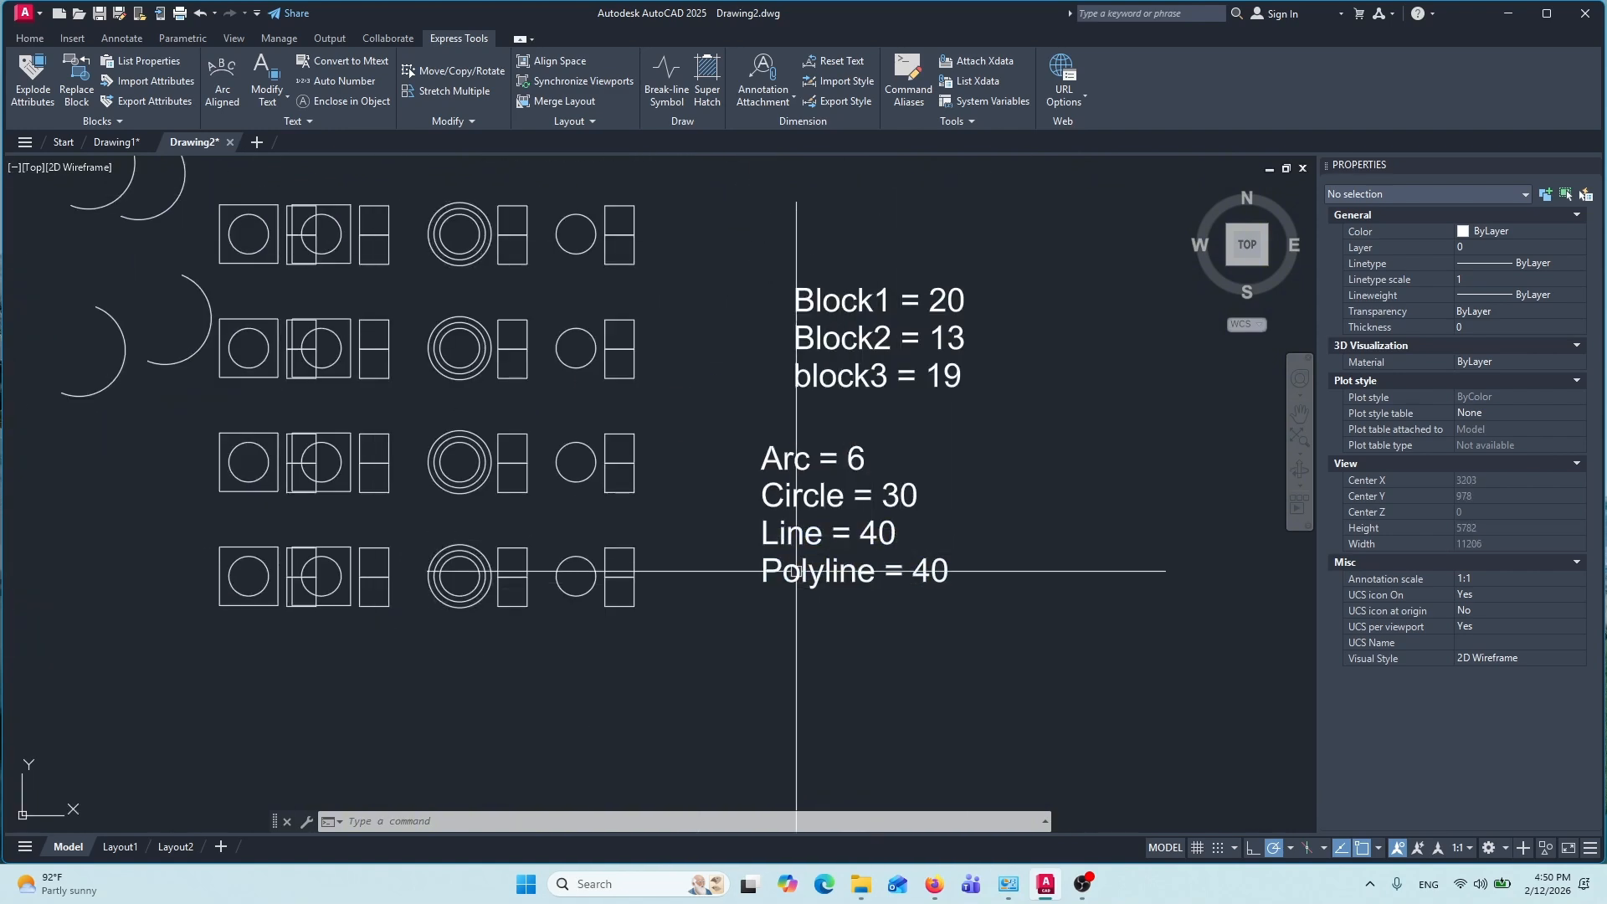
{"action": "key", "text": "Escape"}
Move the four object count lines horizontally about 272 units to the right to align with the block count list
{"action": "middle_click_drag", "start_coordinate": [984, 452], "coordinate": [889, 432]}
{"action": "left_click", "coordinate": [893, 413]}
{"action": "left_click", "coordinate": [743, 565]}
{"action": "middle_click_drag", "start_coordinate": [951, 542], "coordinate": [919, 539]}
{"action": "type", "text": "m"}
{"action": "key", "text": "space"}
{"action": "left_click", "coordinate": [852, 447]}
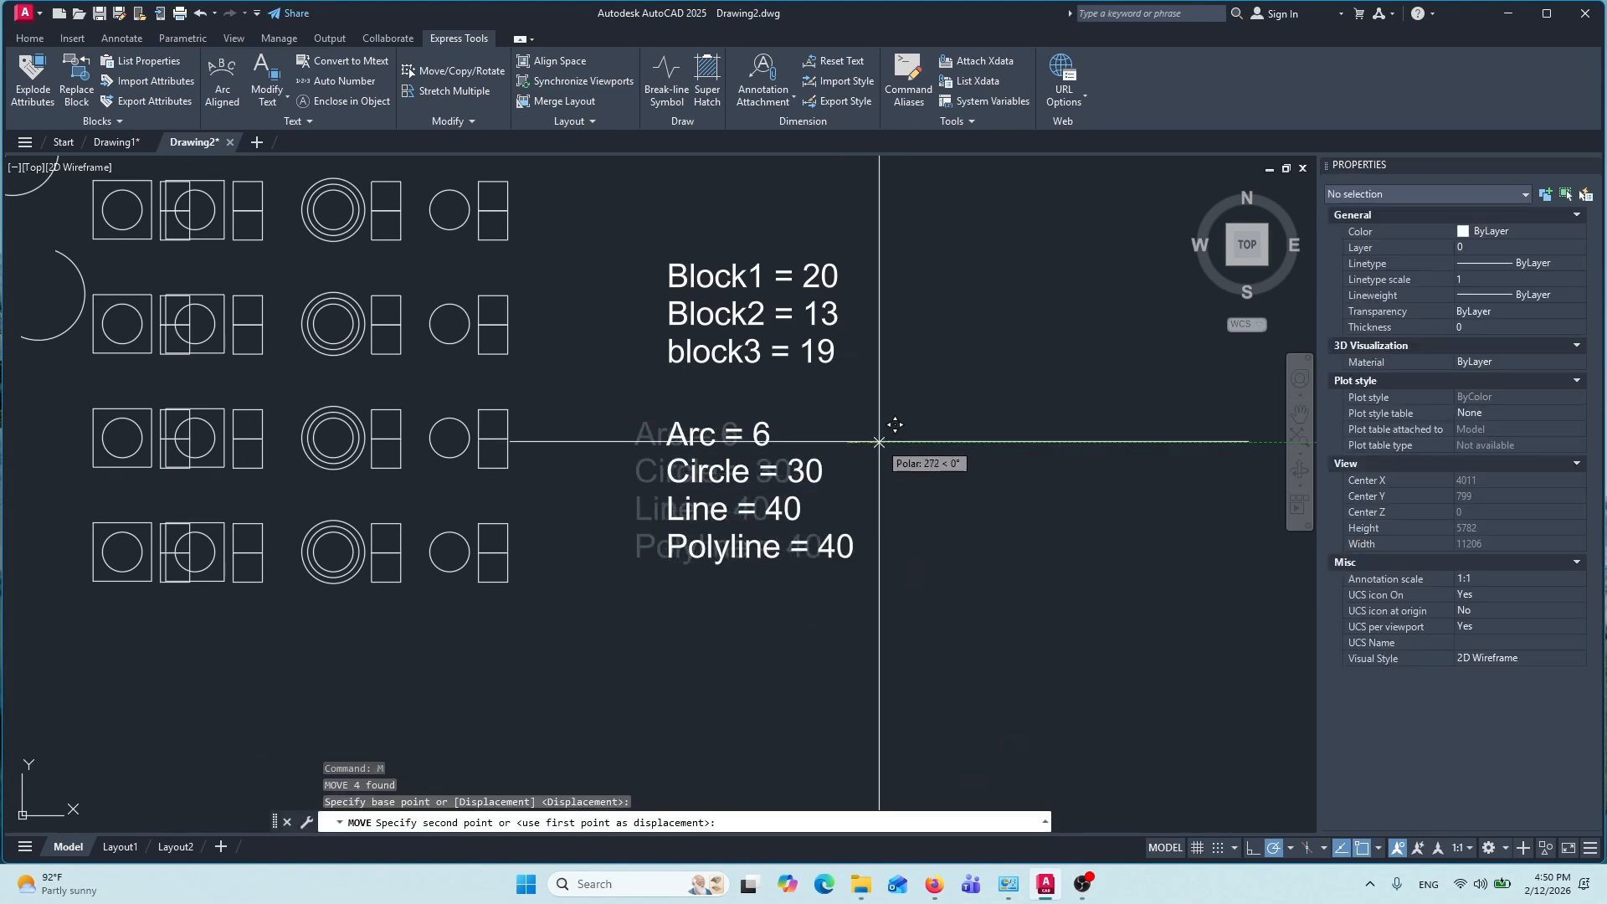
{"action": "left_click", "coordinate": [881, 443]}
{"action": "key", "text": "Escape"}
{"action": "middle_click_drag", "start_coordinate": [606, 409], "coordinate": [722, 405]}
{"action": "middle_click_drag", "start_coordinate": [375, 246], "coordinate": [600, 352]}
{"action": "middle_click_drag", "start_coordinate": [534, 287], "coordinate": [488, 363]}
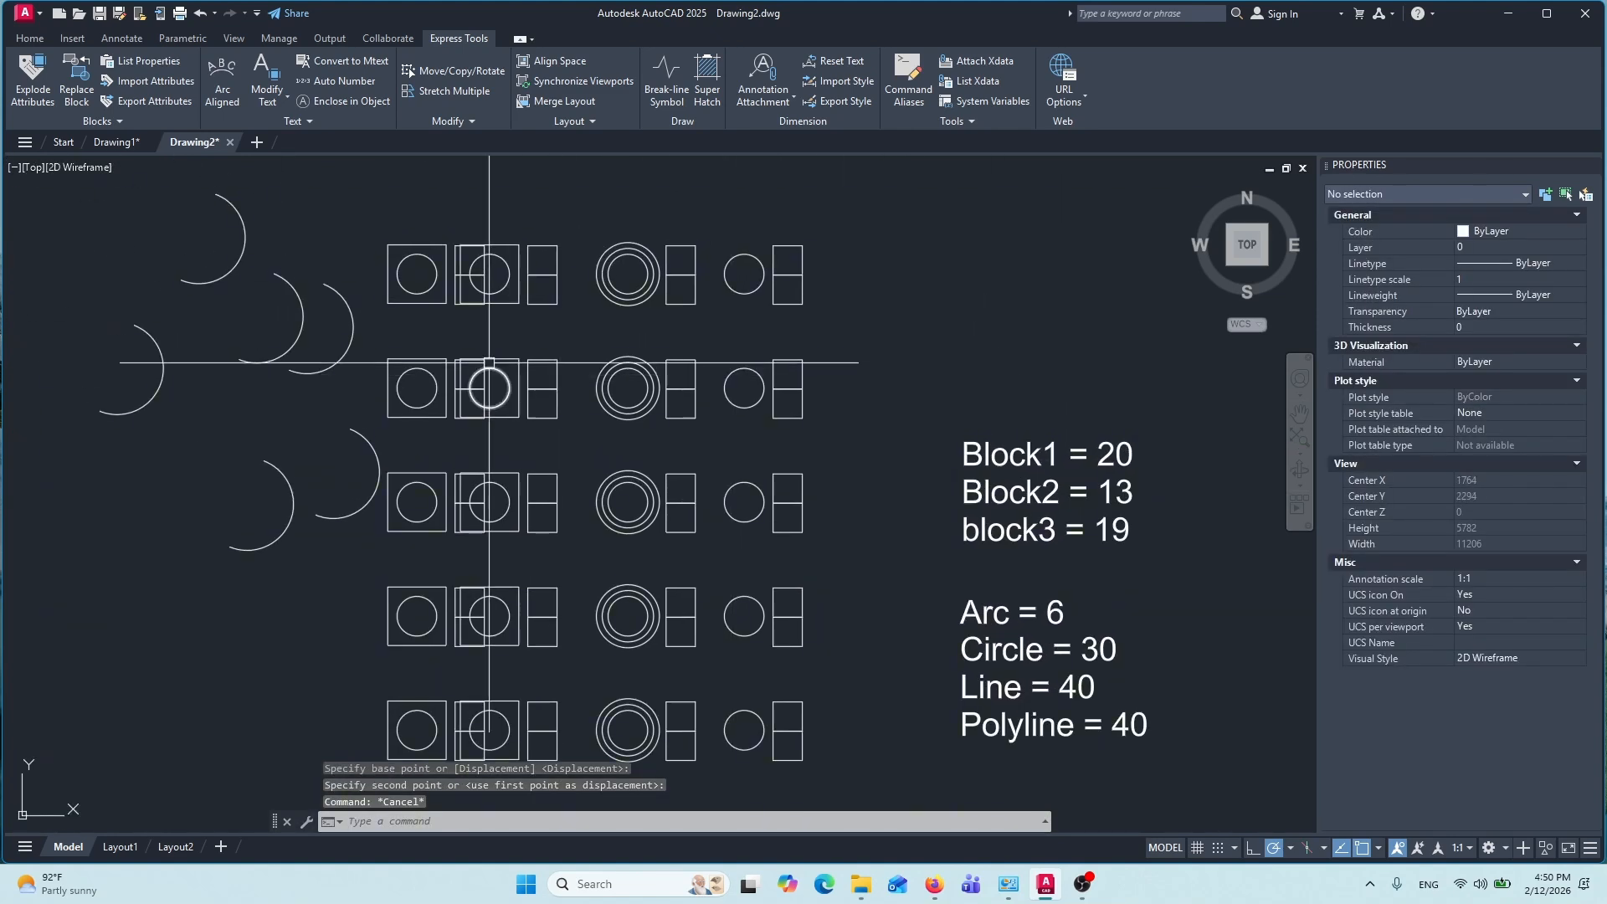